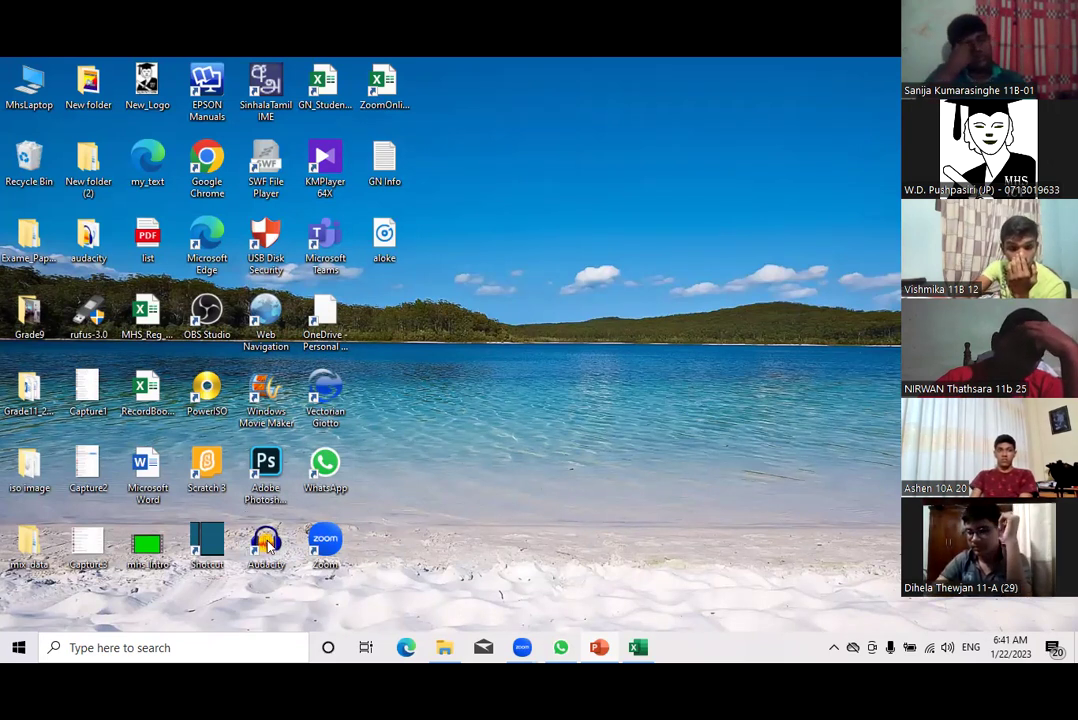
Open Audacity, record a voice clip of about 3 seconds from the microphone, and play it back
{"action": "double_click", "coordinate": [268, 543]}
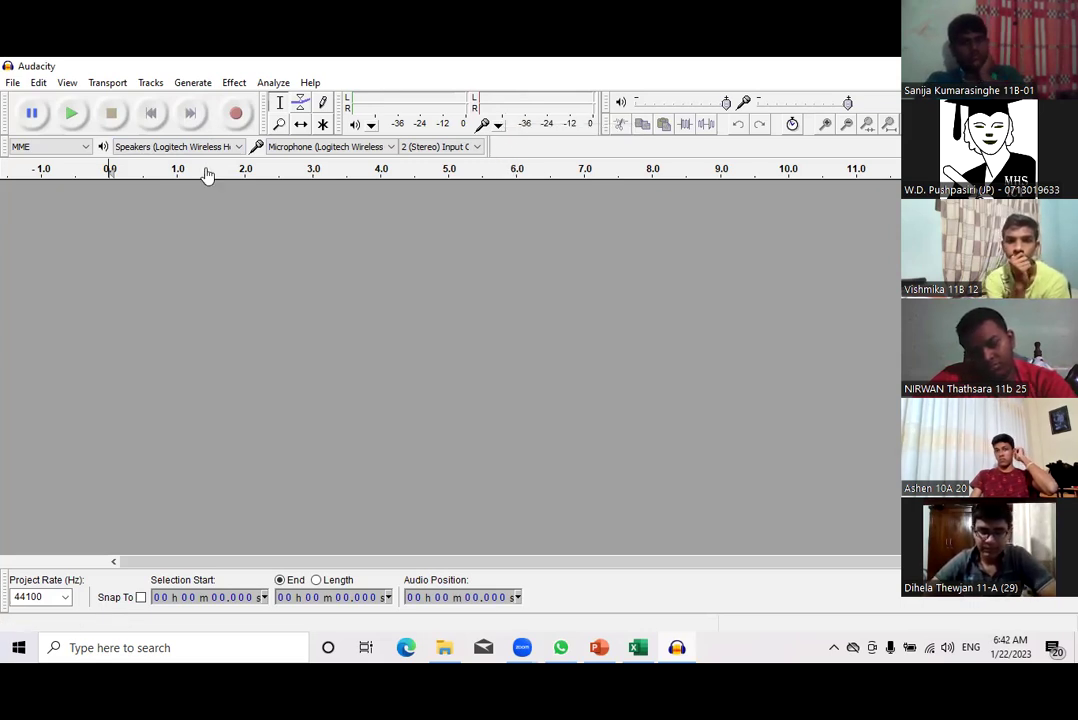
{"action": "left_click", "coordinate": [238, 115]}
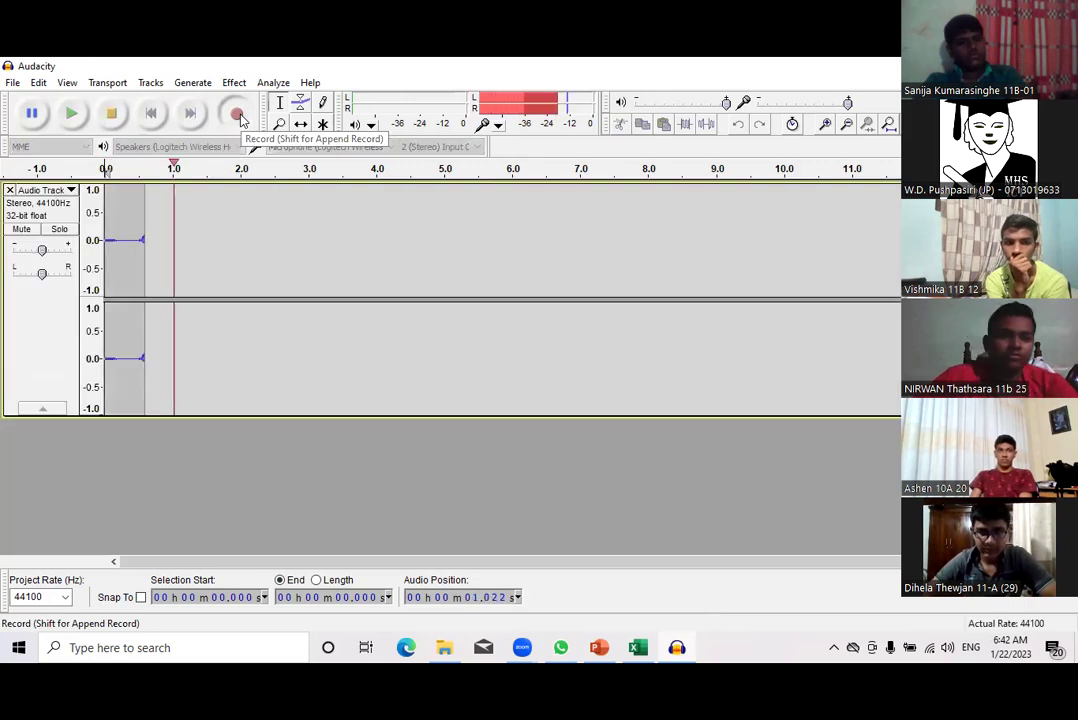
{"action": "left_click", "coordinate": [111, 113]}
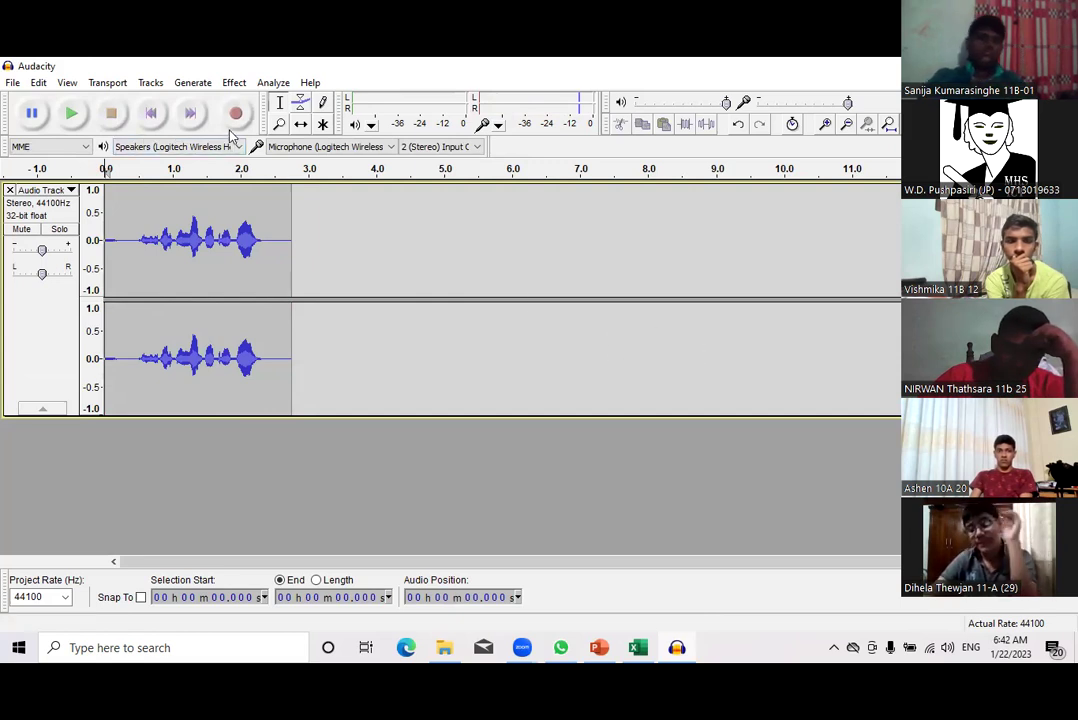
{"action": "left_click", "coordinate": [72, 114]}
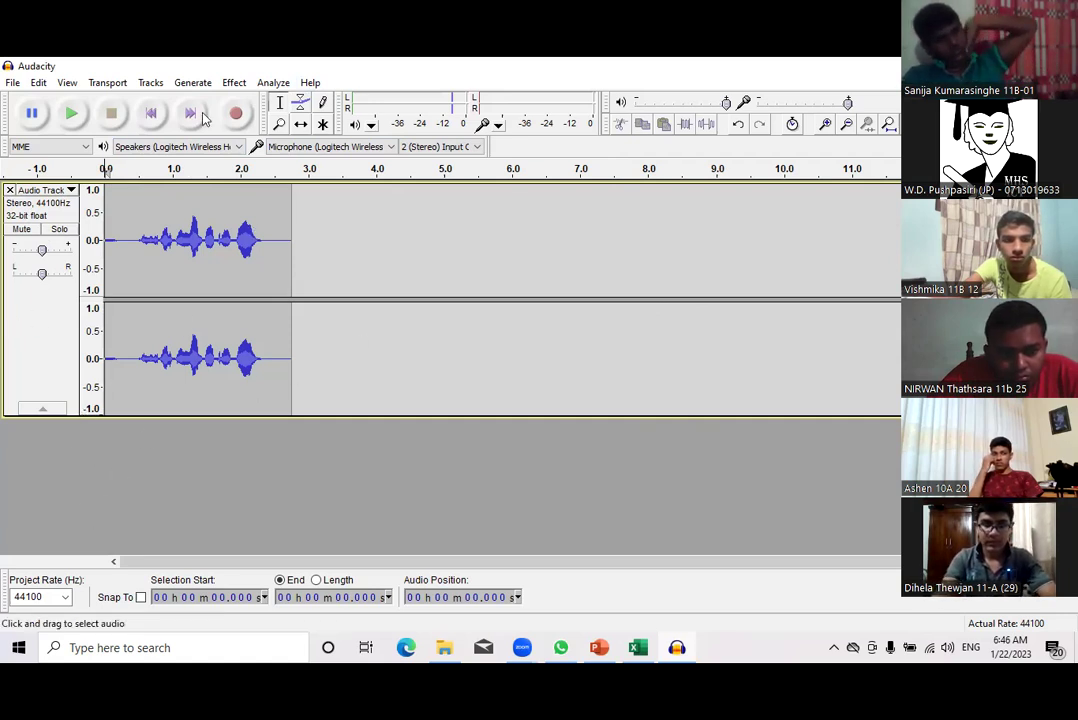
Import the song file Sihinga Watakuru from the Anil_Bharathi folder as a second track below the voice recording
{"action": "left_click", "coordinate": [13, 83]}
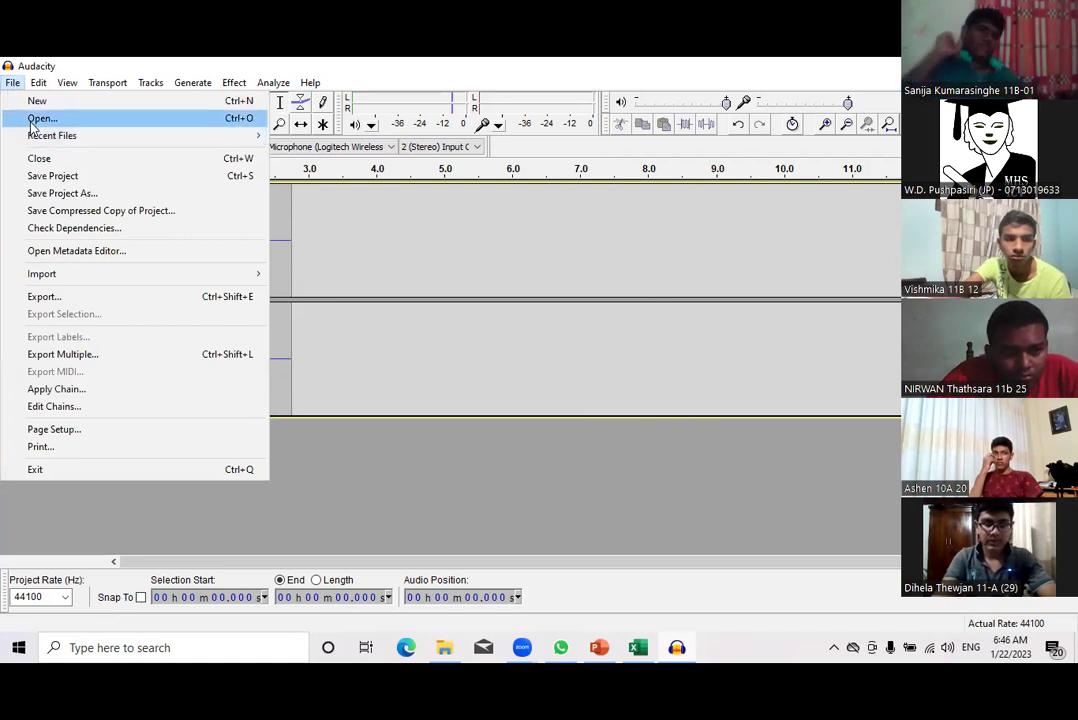
{"action": "mouse_move", "coordinate": [107, 83]}
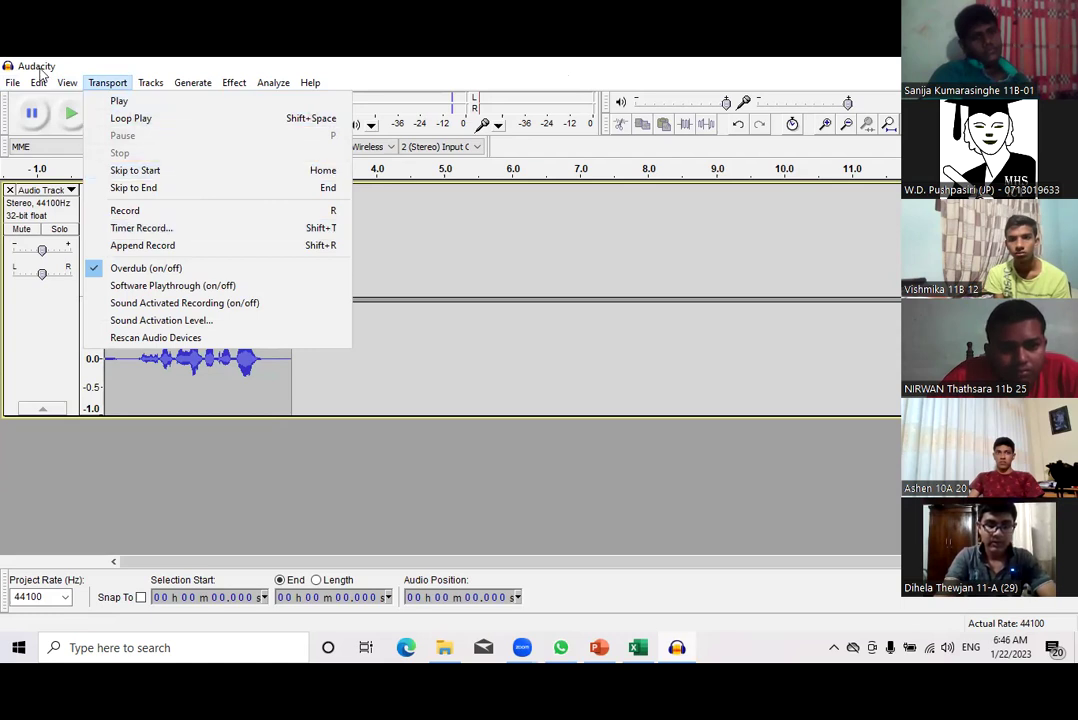
{"action": "mouse_move", "coordinate": [36, 80]}
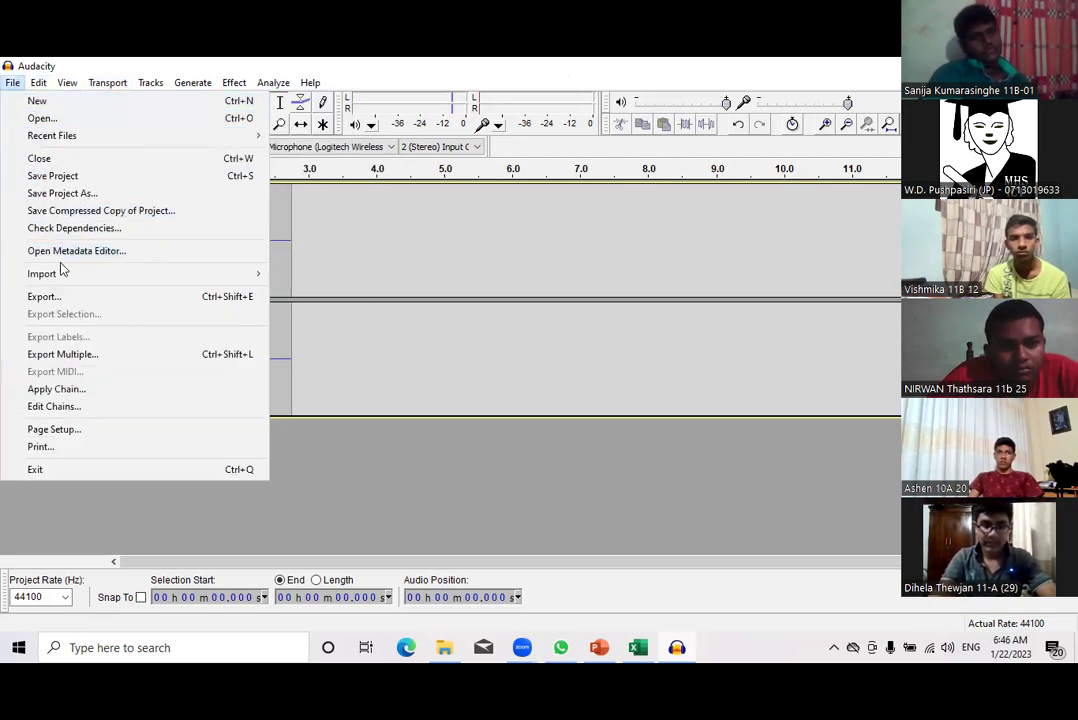
{"action": "mouse_move", "coordinate": [65, 281]}
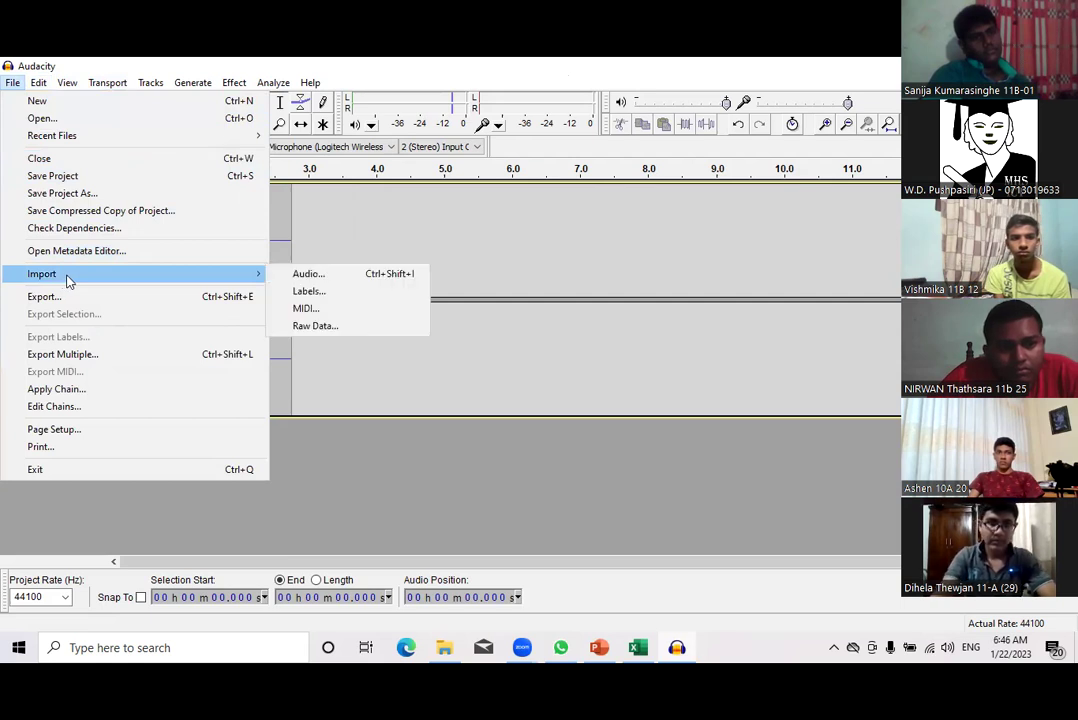
{"action": "left_click", "coordinate": [342, 278]}
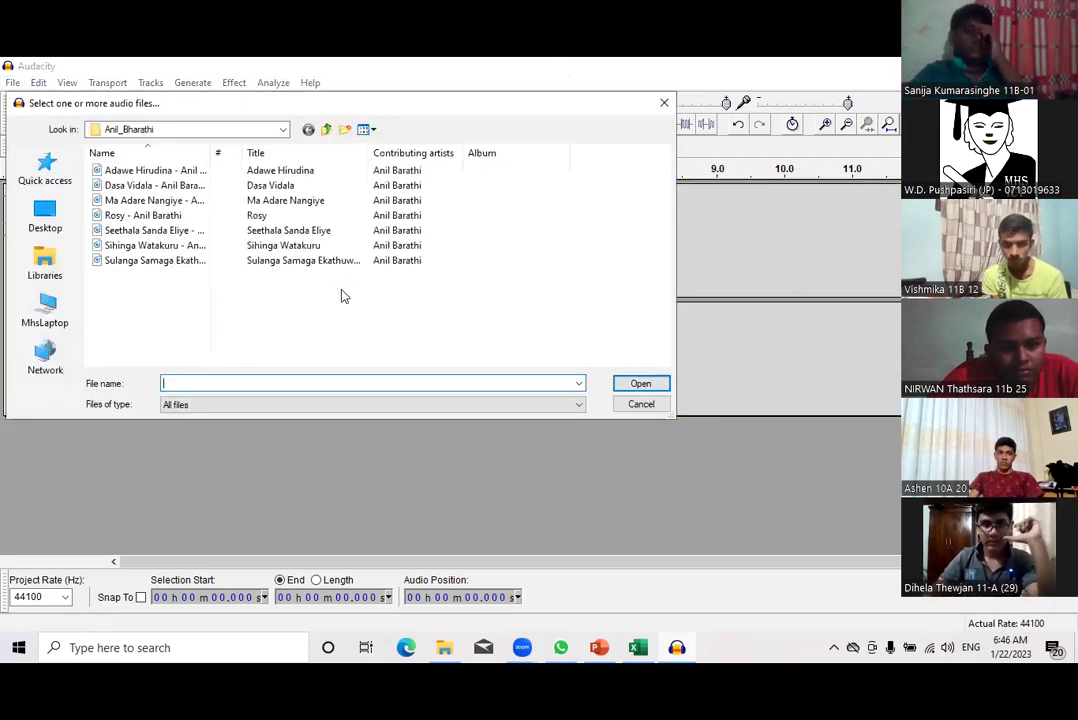
{"action": "left_click", "coordinate": [162, 246]}
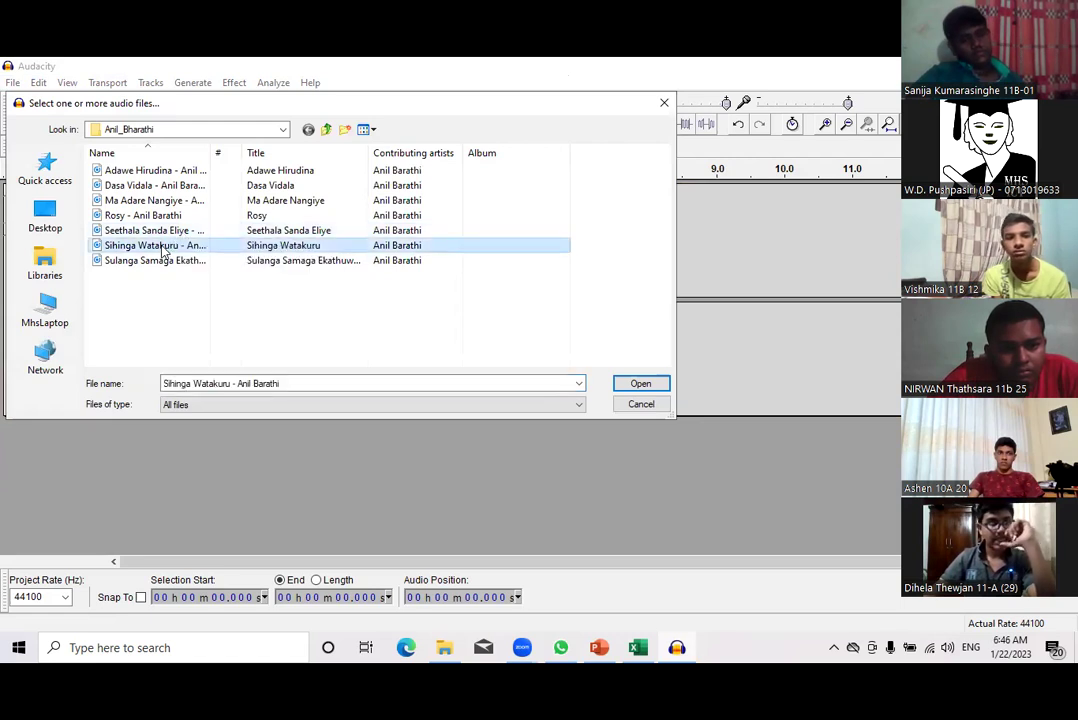
{"action": "left_click", "coordinate": [645, 385]}
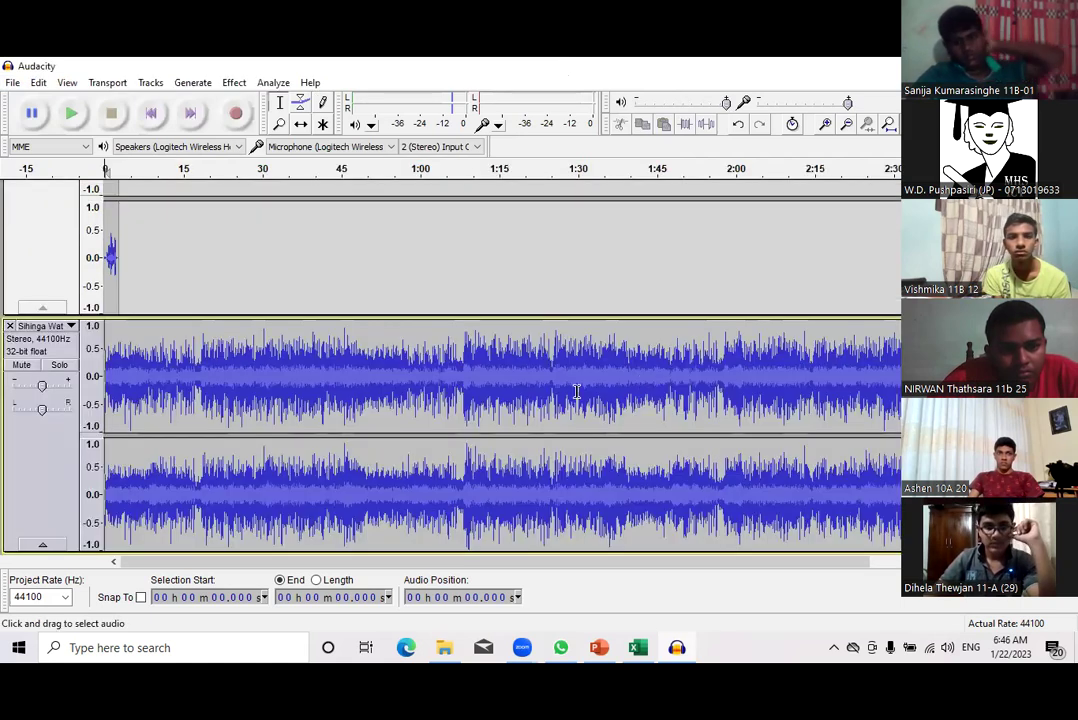
{"action": "scroll", "coordinate": [296, 376], "scroll_direction": "up", "scroll_amount": 2}
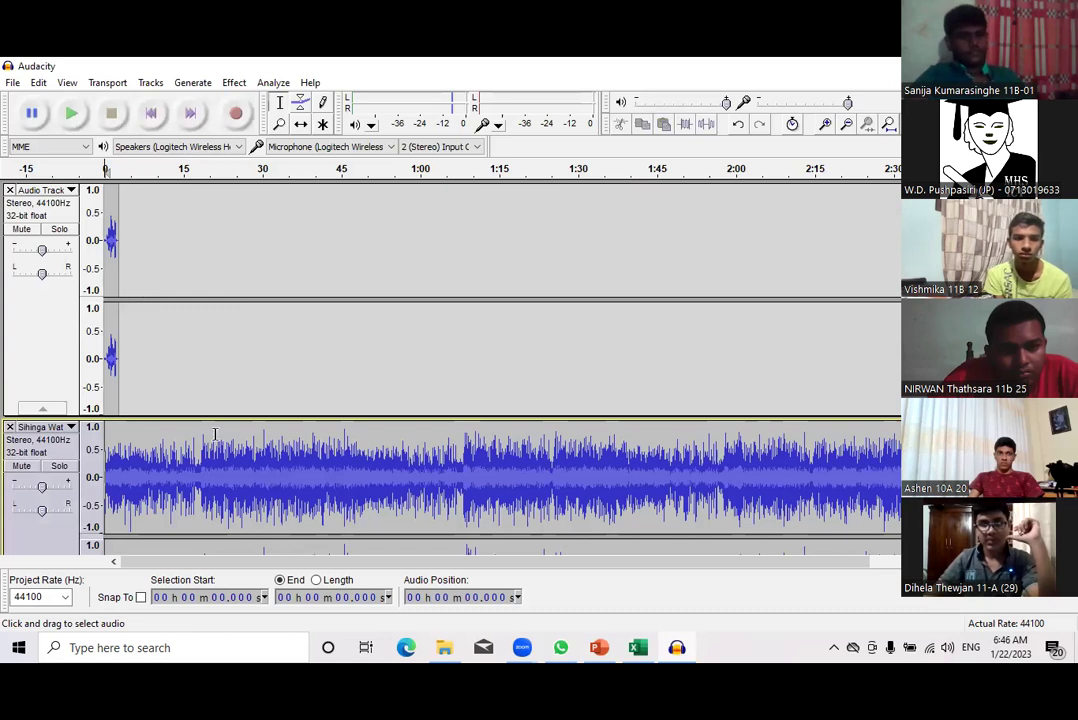
{"action": "scroll", "coordinate": [197, 387], "scroll_direction": "down", "scroll_amount": 1}
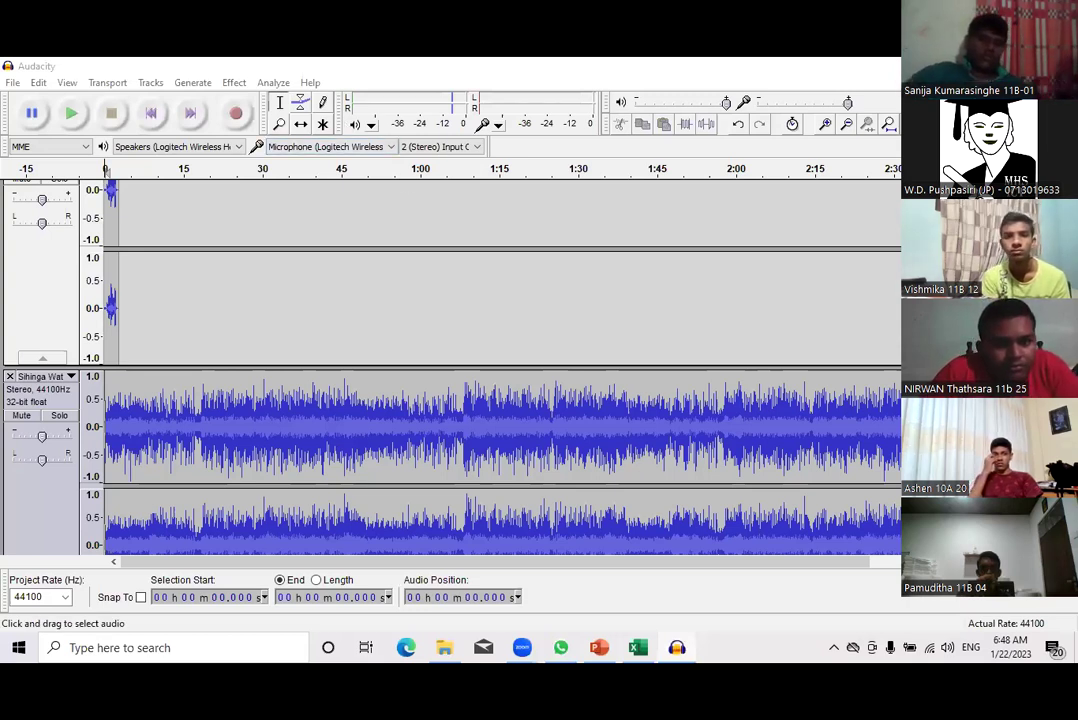
Play the voice recording and the song together from the start, twice
{"action": "left_click", "coordinate": [73, 124]}
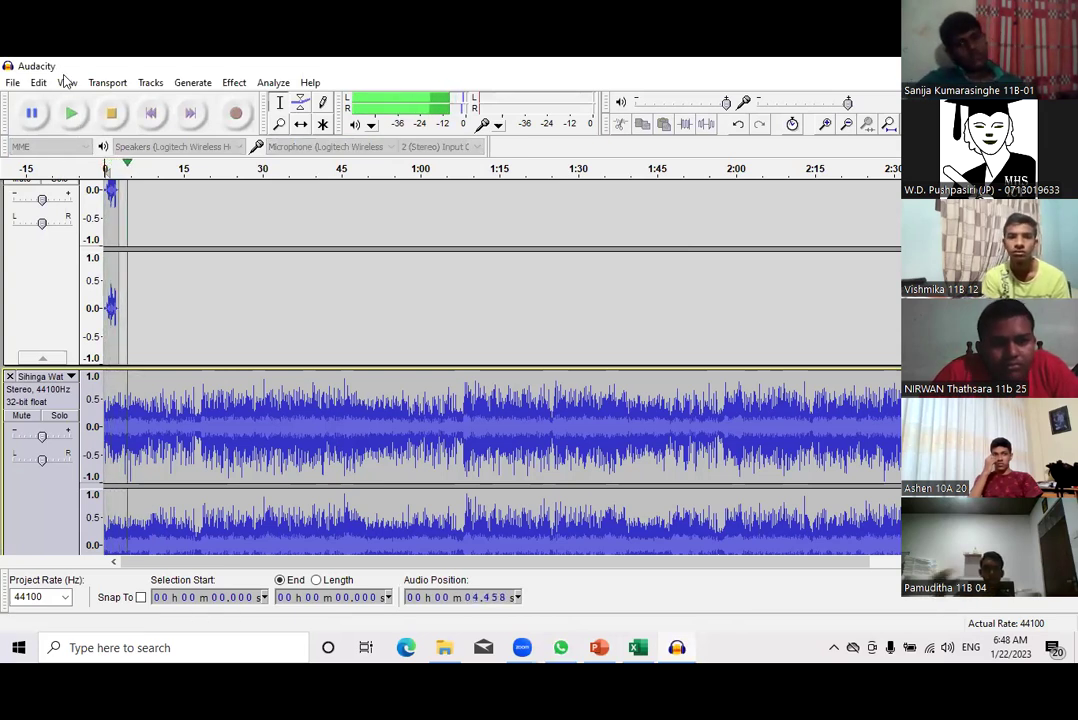
{"action": "left_click", "coordinate": [112, 115]}
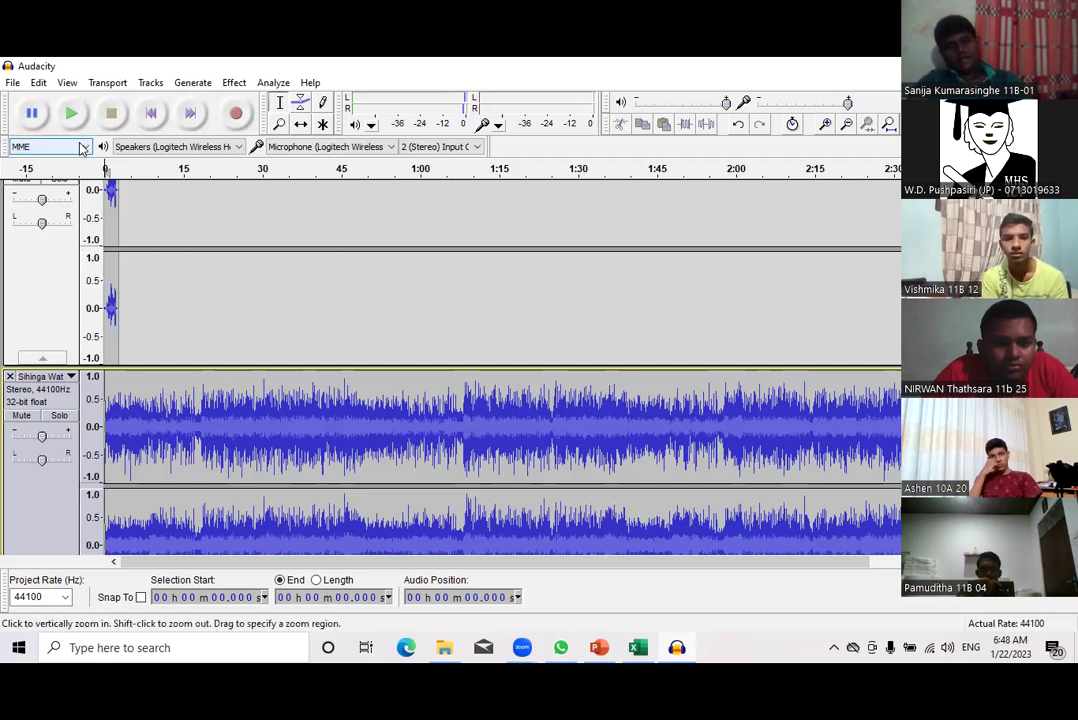
{"action": "left_click", "coordinate": [69, 114]}
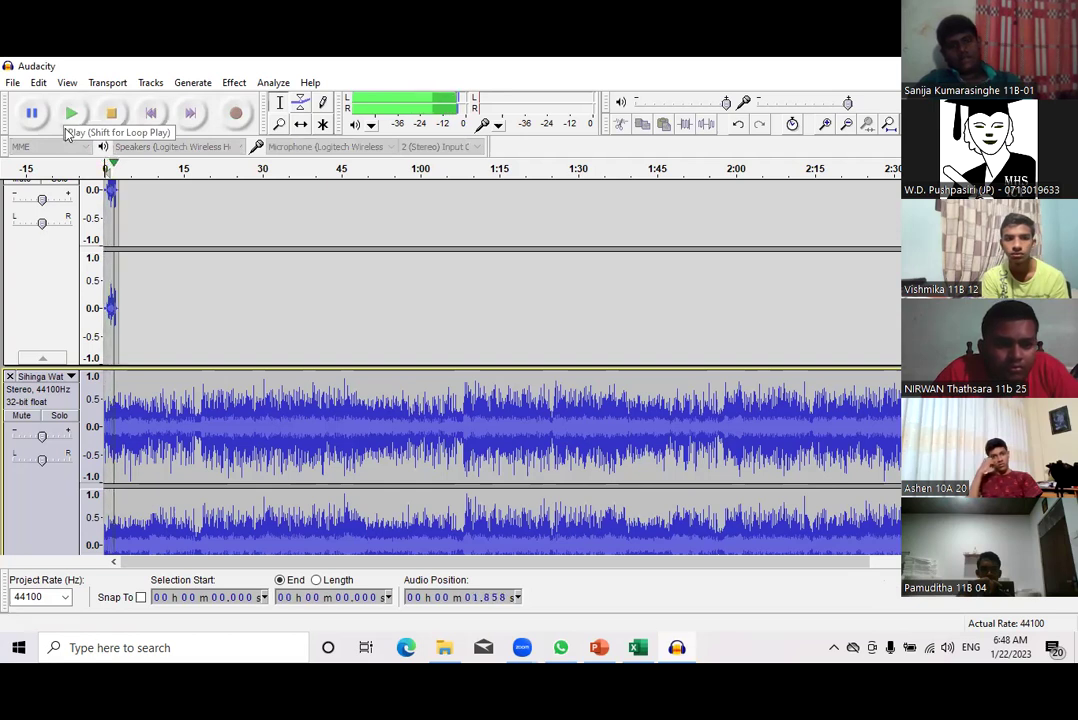
{"action": "left_click", "coordinate": [112, 115]}
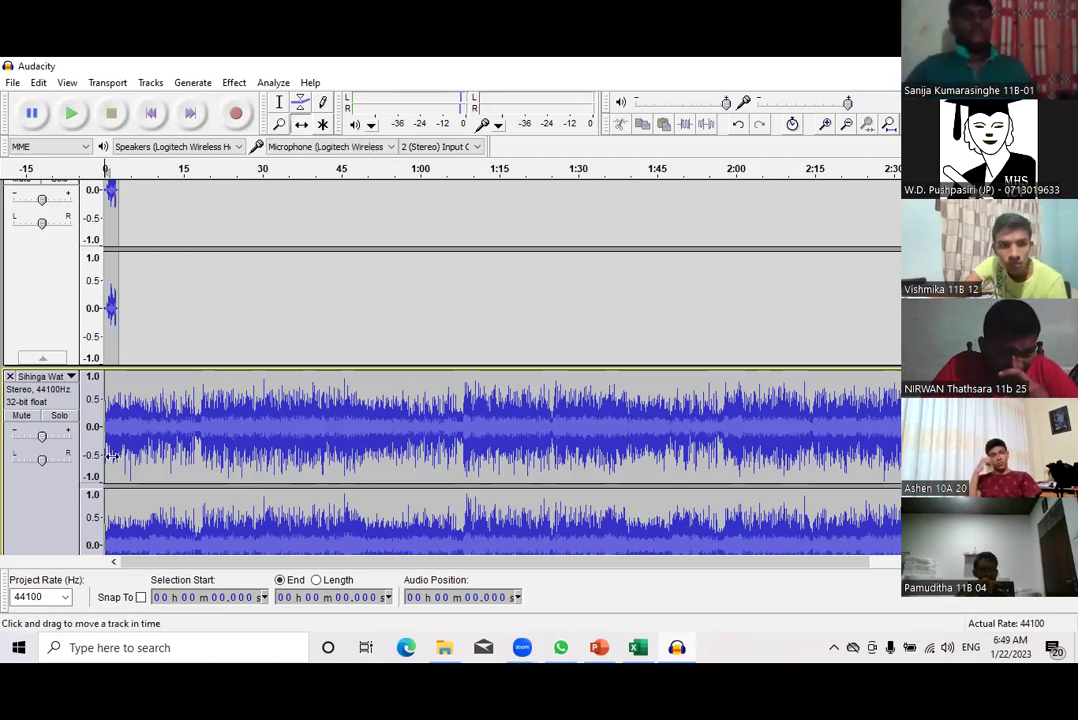
Shift the song track in time so it starts where the voice recording ends, and play the result
{"action": "left_click_drag", "start_coordinate": [132, 434], "coordinate": [144, 433]}
{"action": "scroll", "coordinate": [144, 433], "scroll_direction": "down", "scroll_amount": 2}
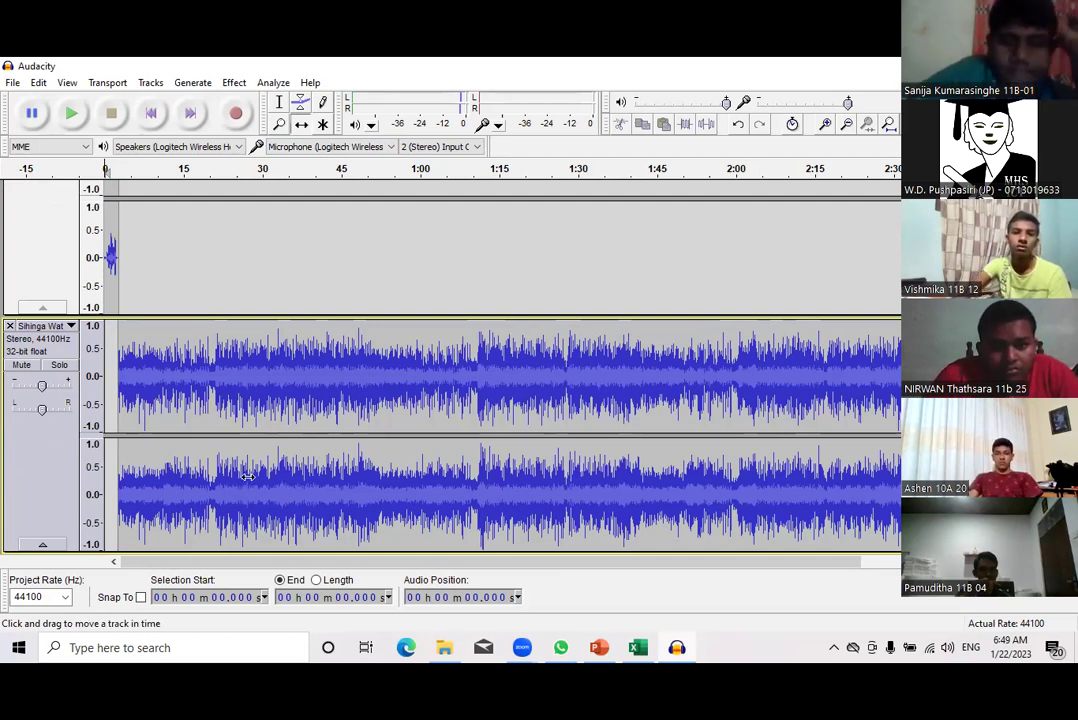
{"action": "scroll", "coordinate": [240, 486], "scroll_direction": "up", "scroll_amount": 3}
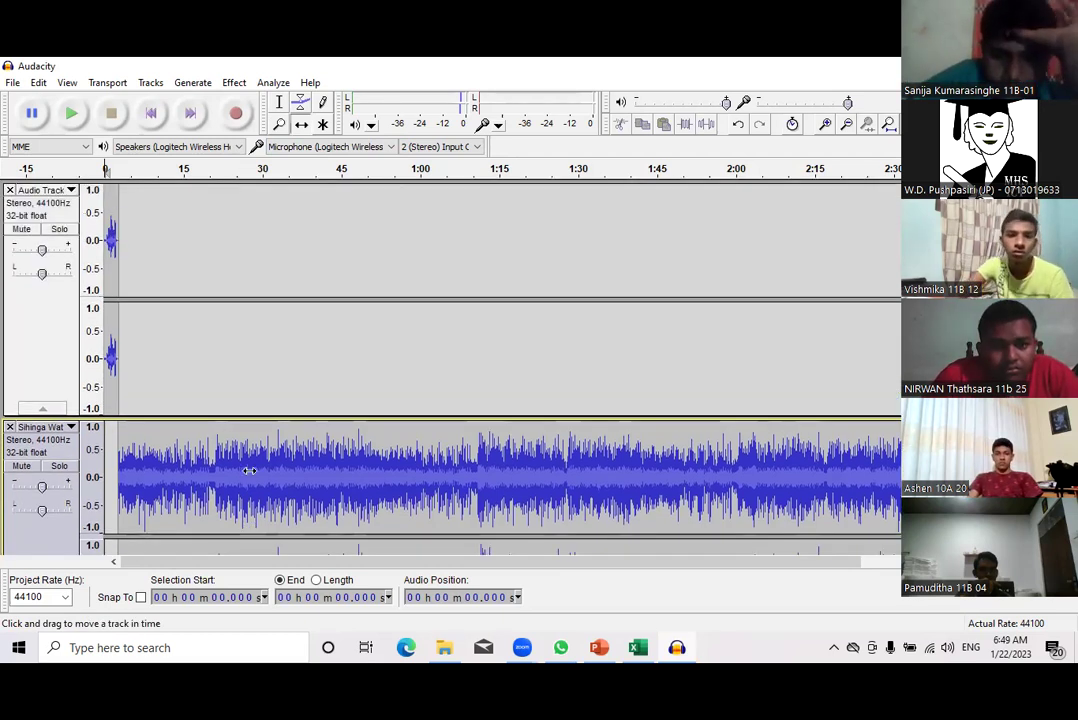
{"action": "left_click", "coordinate": [72, 115]}
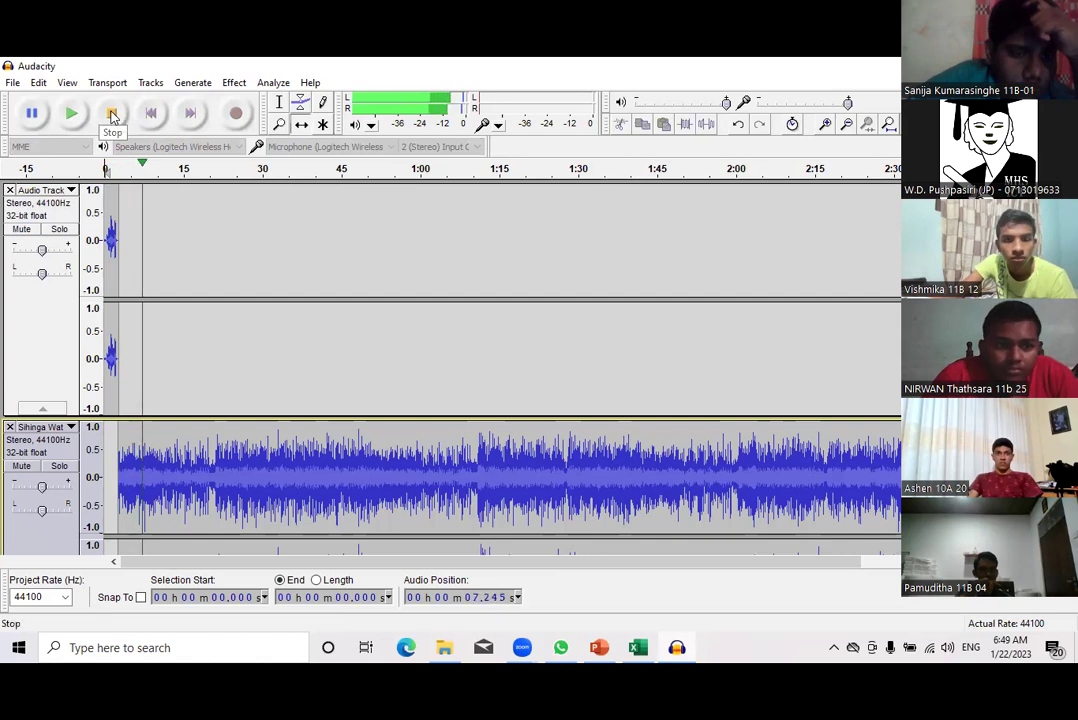
{"action": "left_click", "coordinate": [110, 115]}
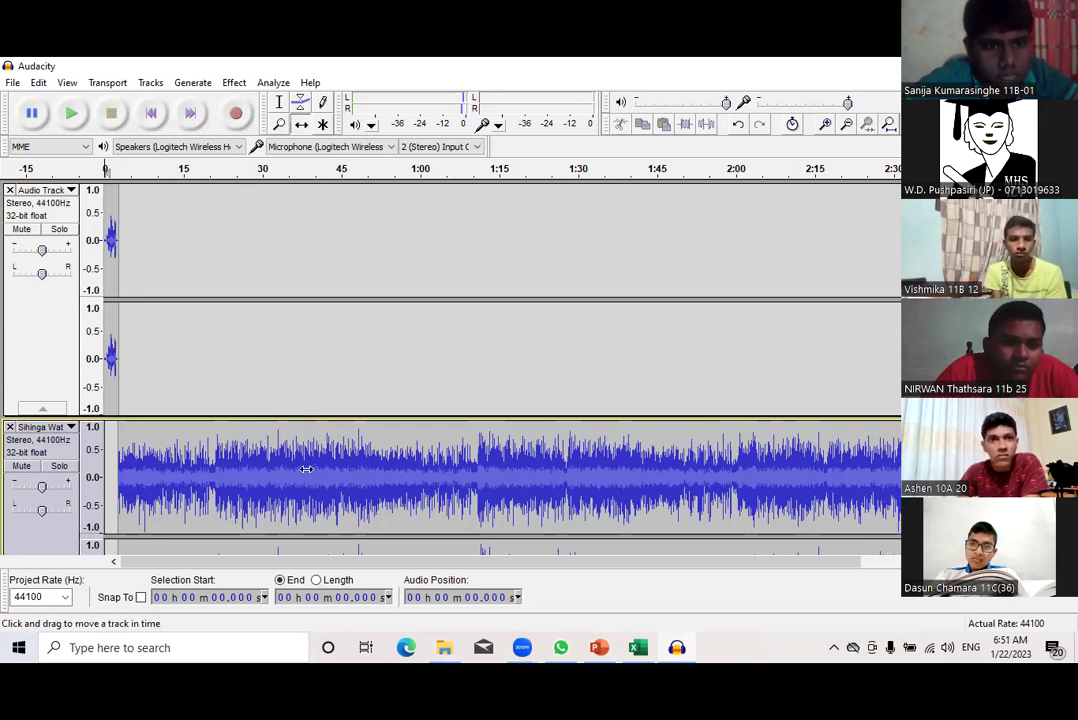
Split the song at about 47.7 s and shift its second part to start at about 53 s, leaving a gap
{"action": "scroll", "coordinate": [316, 438], "scroll_direction": "down", "scroll_amount": 2}
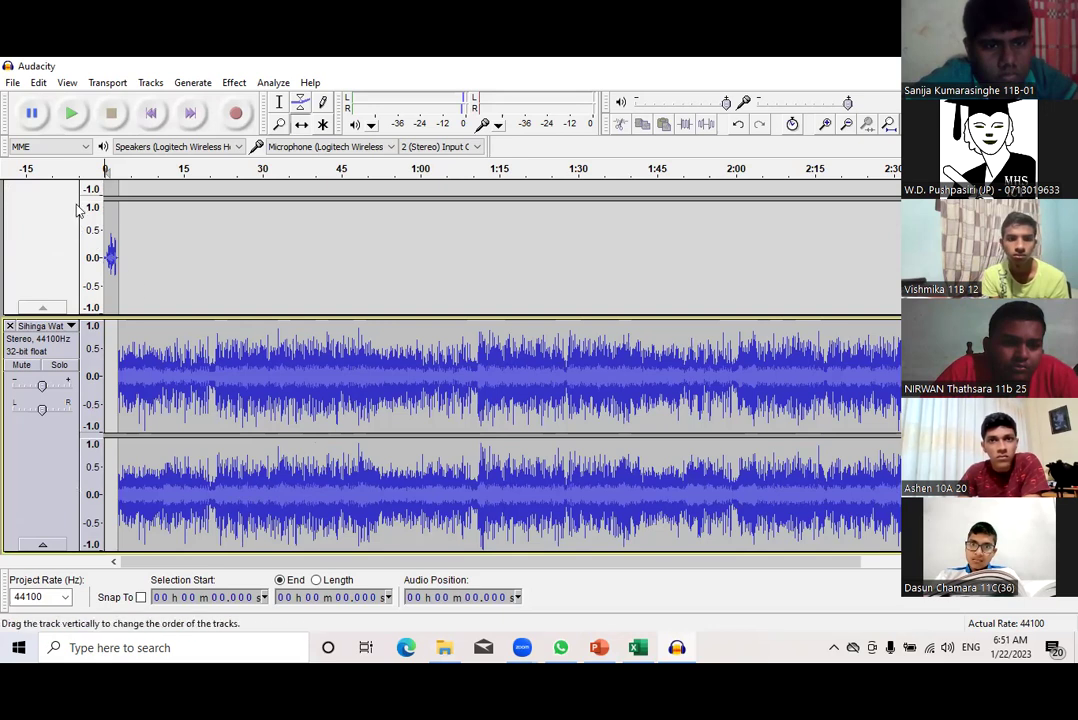
{"action": "scroll", "coordinate": [143, 345], "scroll_direction": "up", "scroll_amount": 2}
{"action": "scroll", "coordinate": [143, 345], "scroll_direction": "down", "scroll_amount": 1}
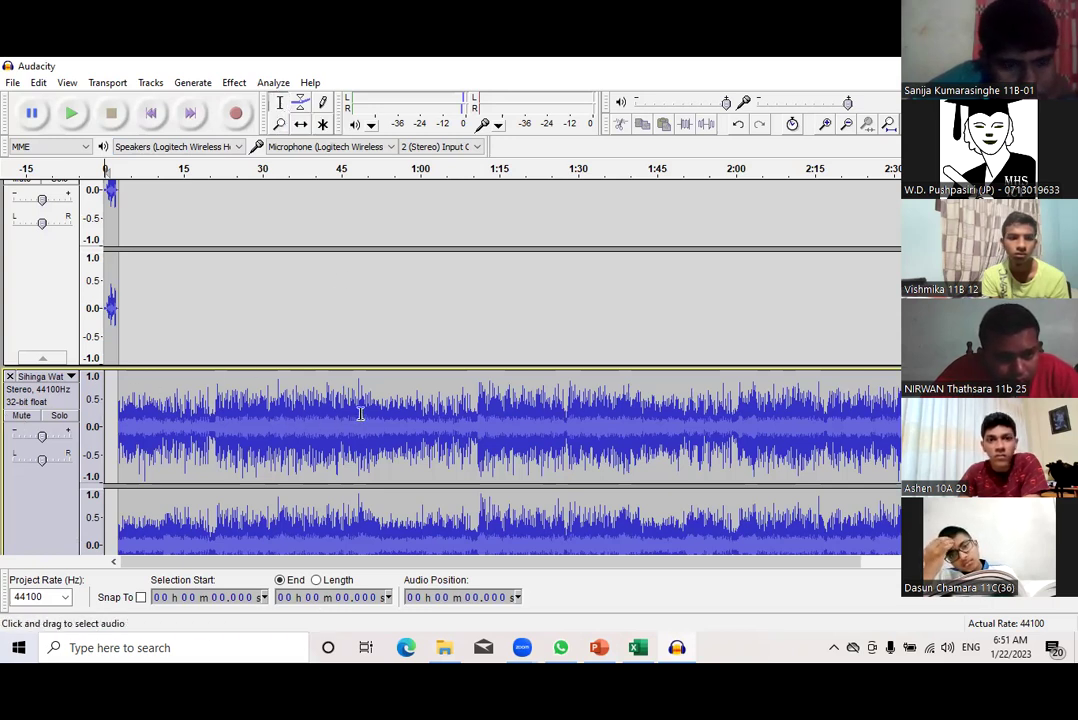
{"action": "left_click", "coordinate": [357, 383]}
{"action": "scroll", "coordinate": [440, 380], "scroll_direction": "down", "scroll_amount": 1}
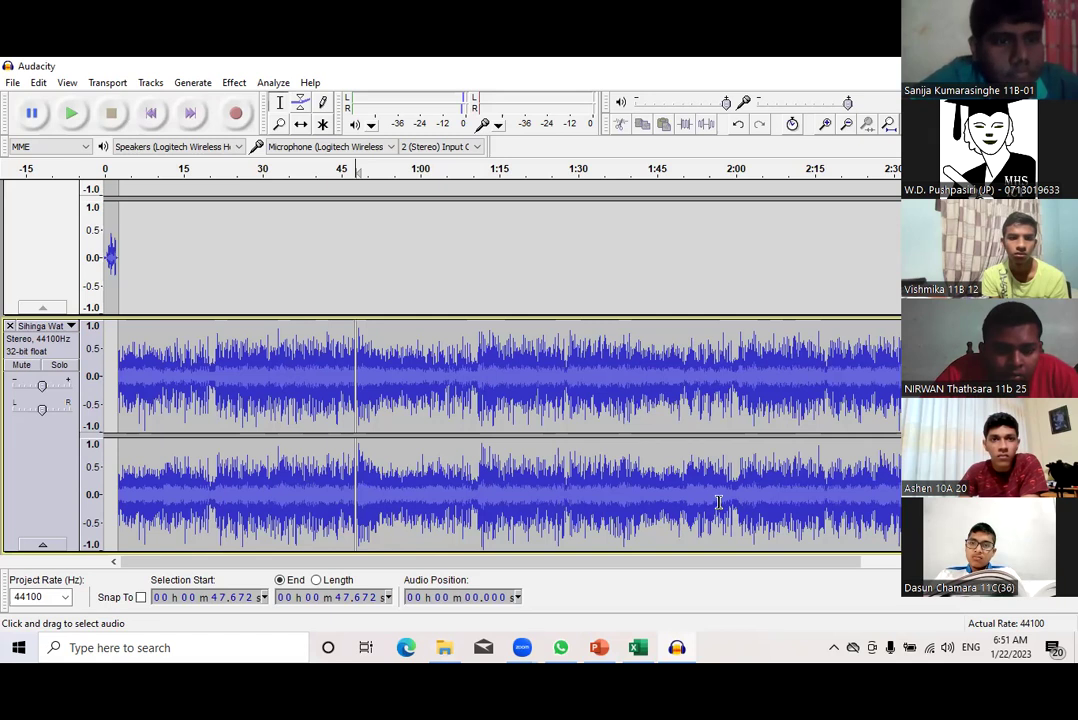
{"action": "left_click", "coordinate": [302, 125]}
{"action": "left_click_drag", "start_coordinate": [449, 373], "coordinate": [506, 376]}
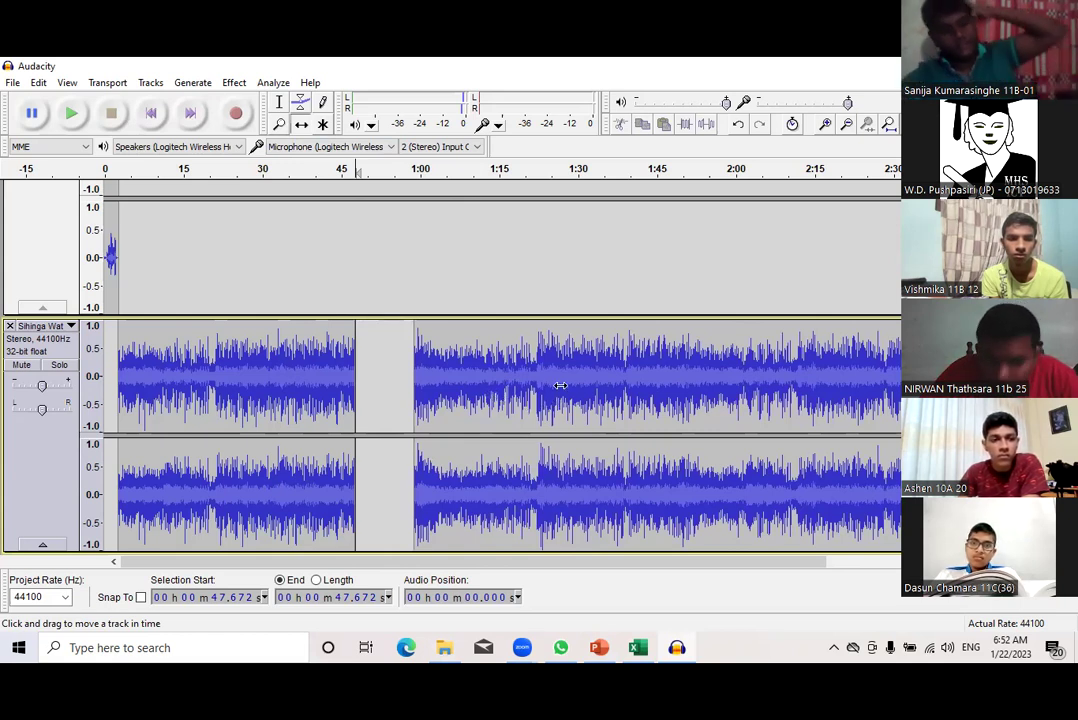
{"action": "left_click_drag", "start_coordinate": [560, 385], "coordinate": [533, 387]}
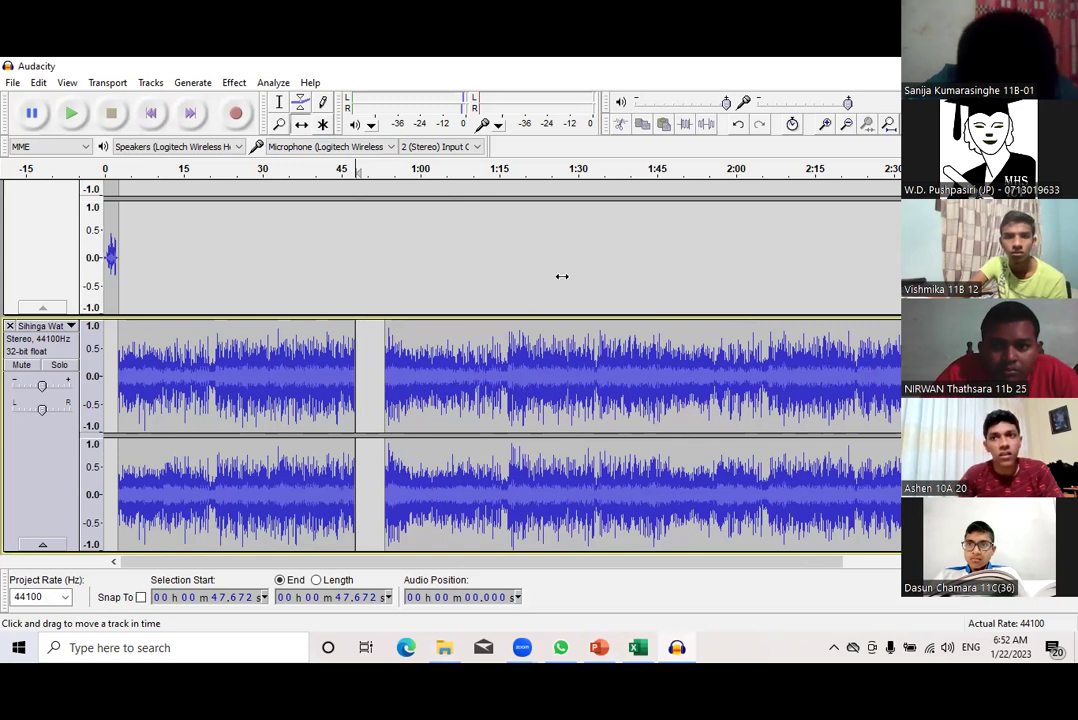
Cut the section of the song from about 1:17 to about 1:51.5 out of the track
{"action": "left_click", "coordinate": [302, 124]}
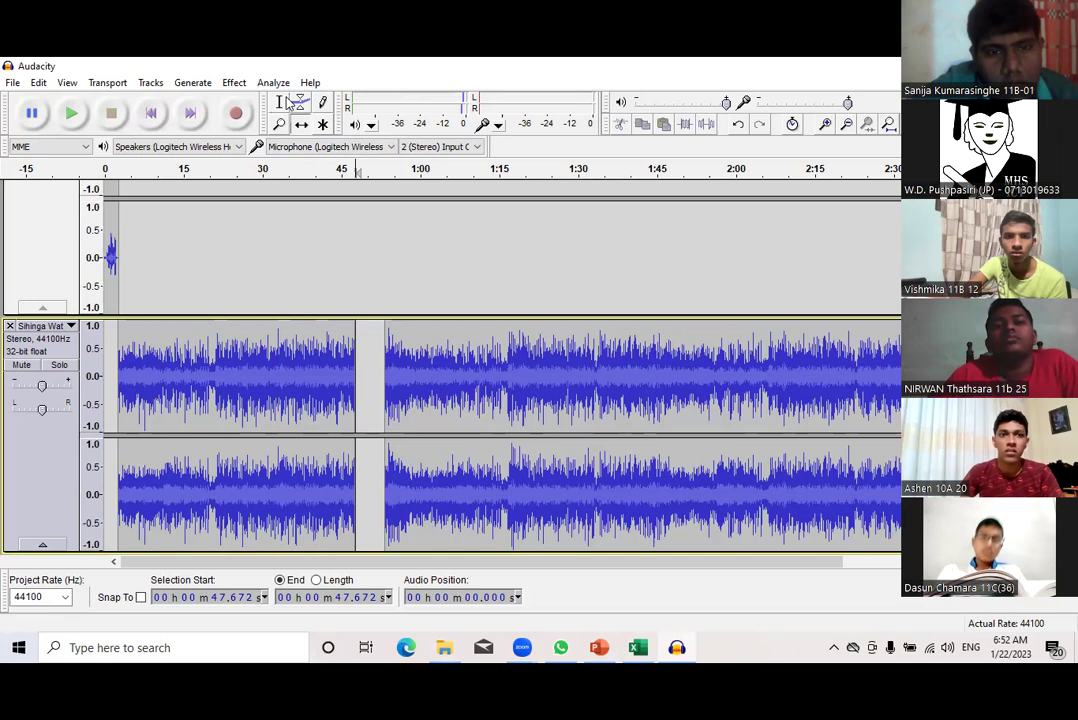
{"action": "left_click", "coordinate": [301, 124]}
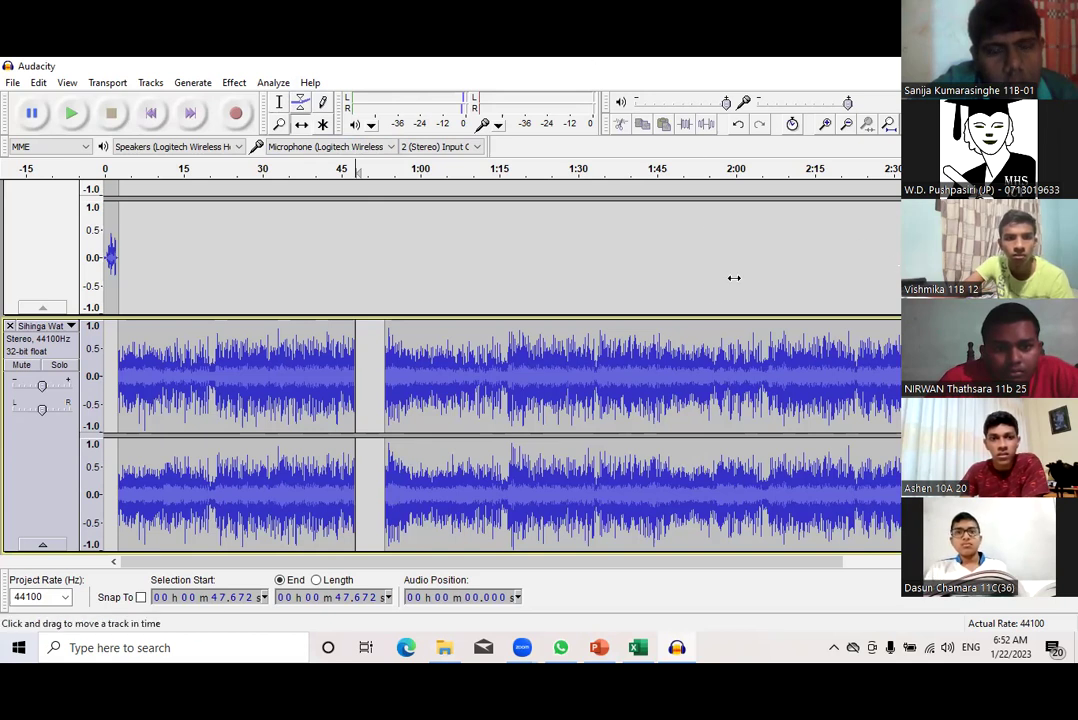
{"action": "left_click", "coordinate": [279, 102]}
{"action": "left_click_drag", "start_coordinate": [510, 368], "coordinate": [690, 378]}
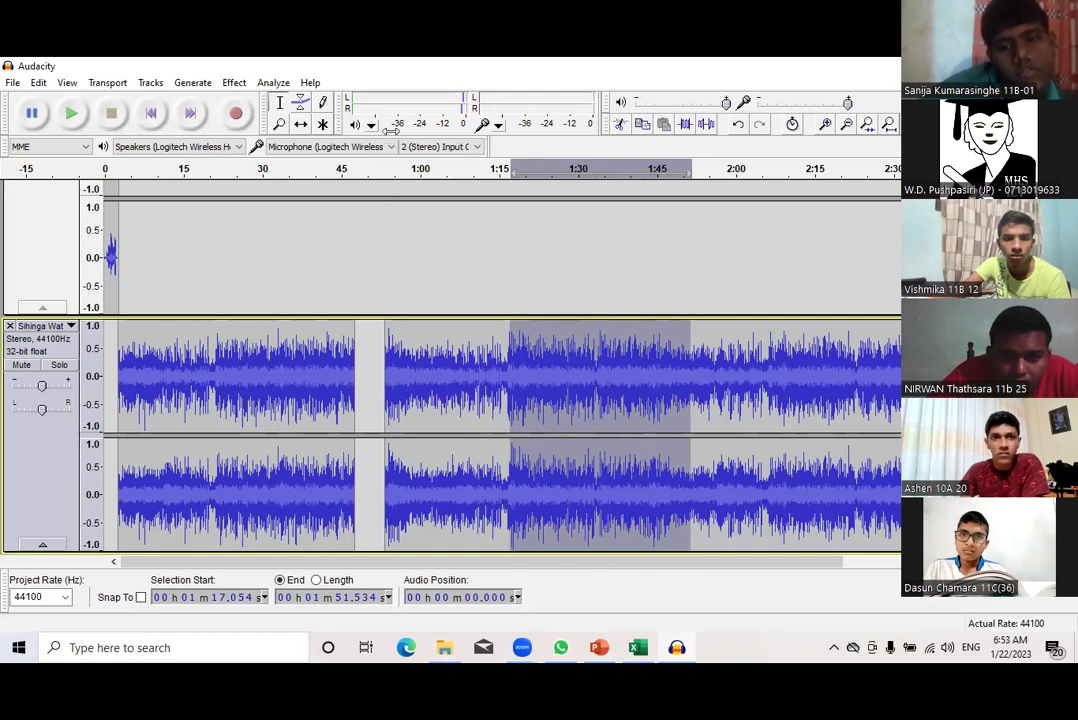
{"action": "left_click", "coordinate": [621, 125]}
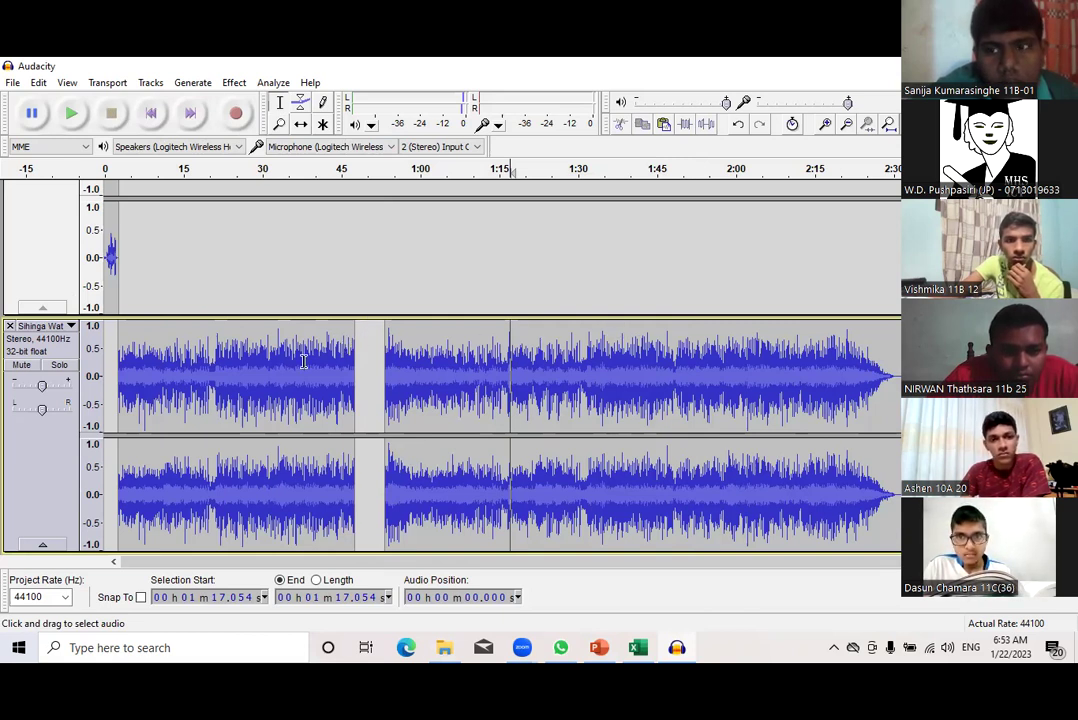
Play the song from about 32 s, 1:00 and 55 s to listen for the next split point
{"action": "left_click", "coordinate": [271, 171]}
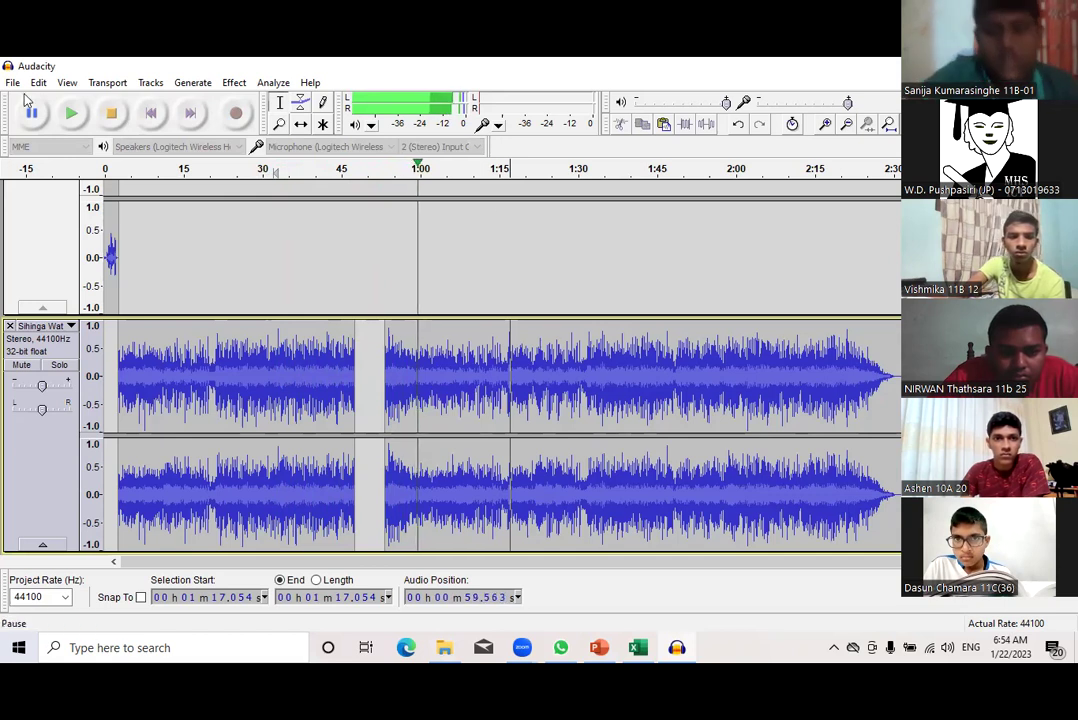
{"action": "left_click", "coordinate": [112, 114]}
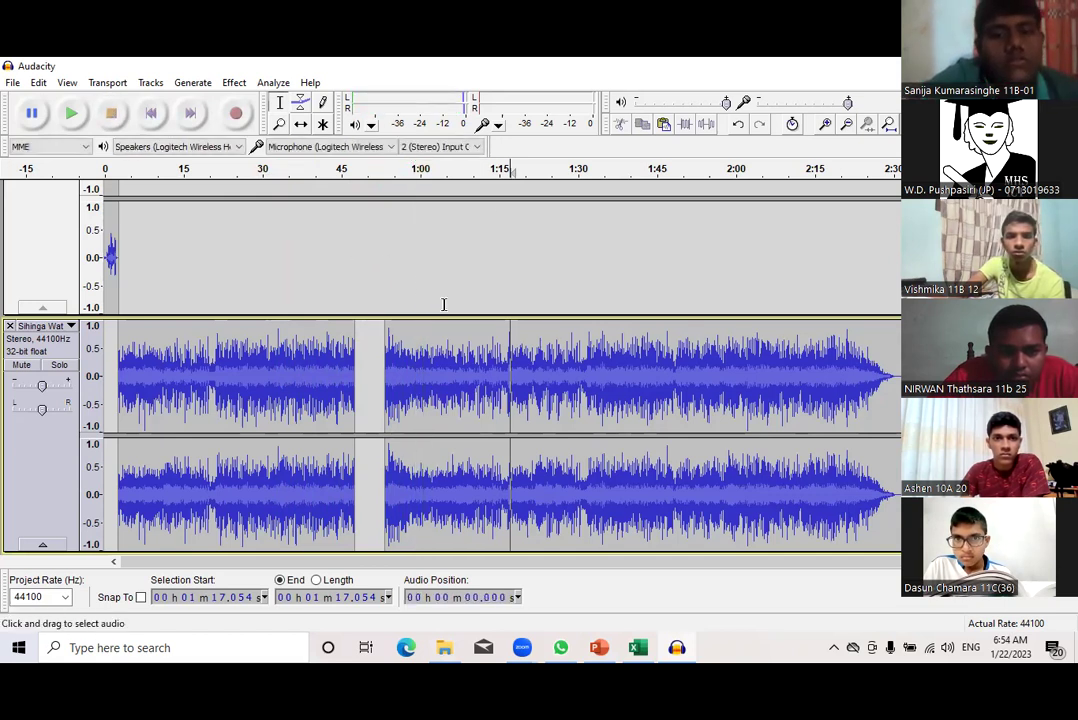
{"action": "left_click", "coordinate": [421, 365]}
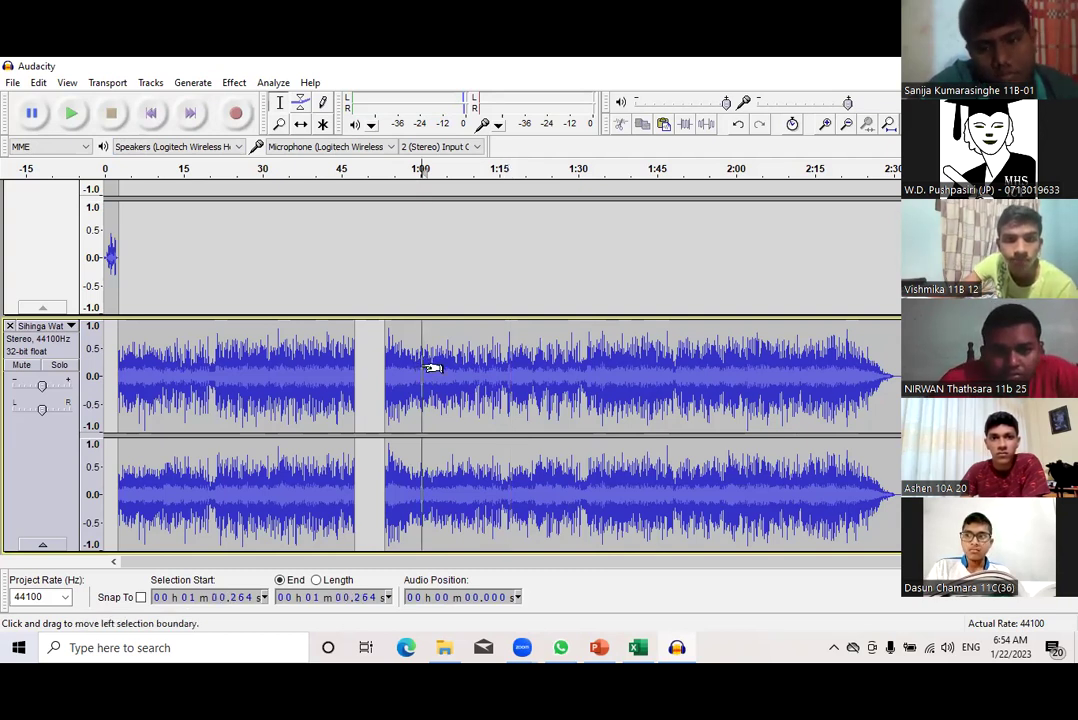
{"action": "left_click", "coordinate": [78, 115]}
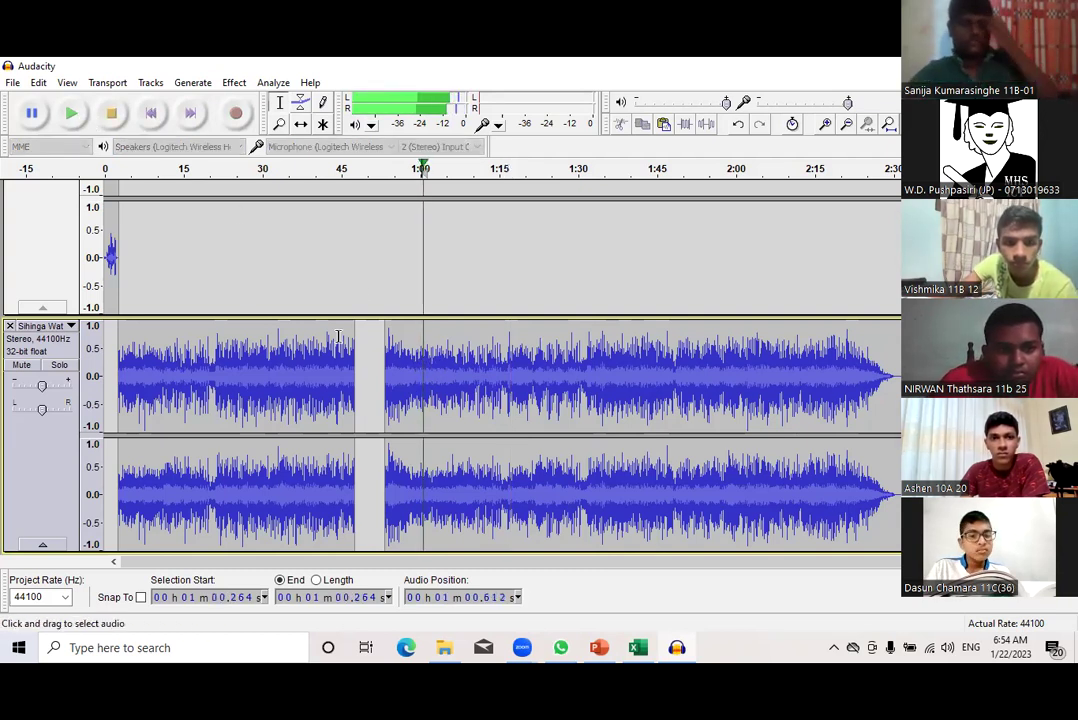
{"action": "left_click", "coordinate": [412, 372]}
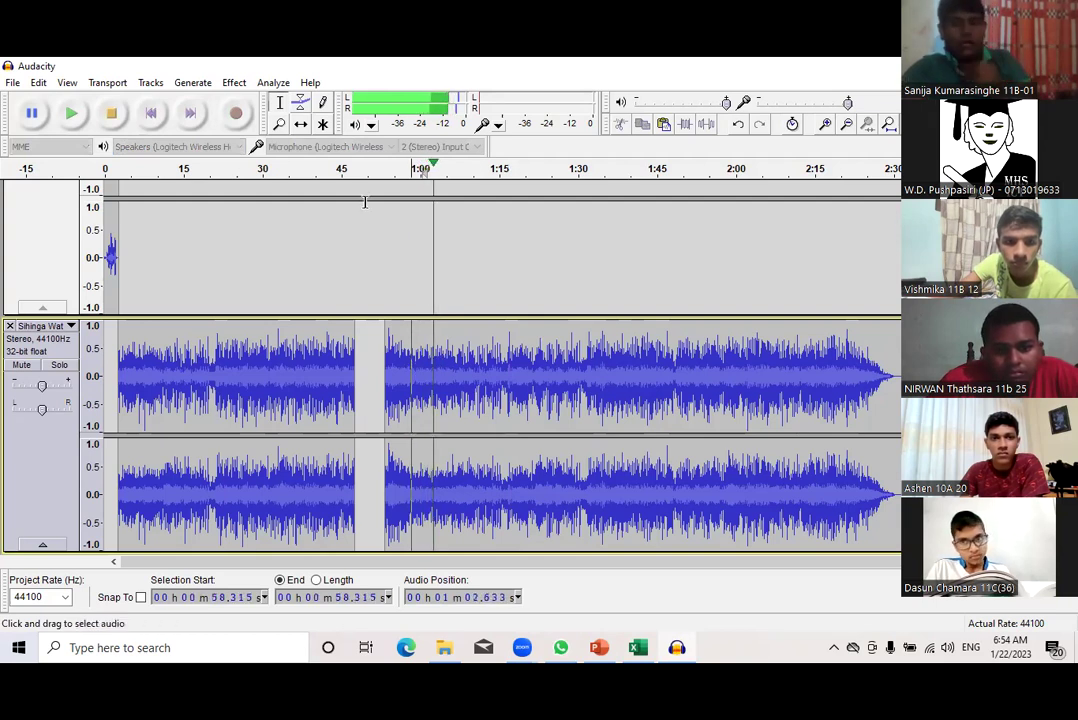
{"action": "left_click", "coordinate": [393, 176]}
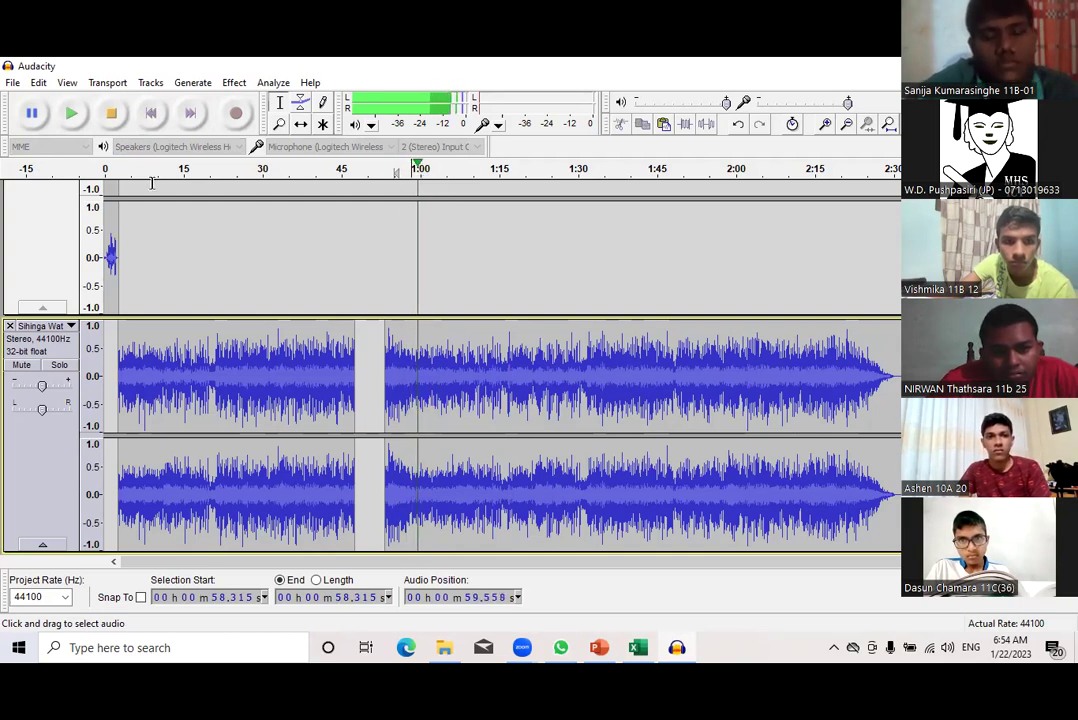
{"action": "left_click", "coordinate": [112, 114]}
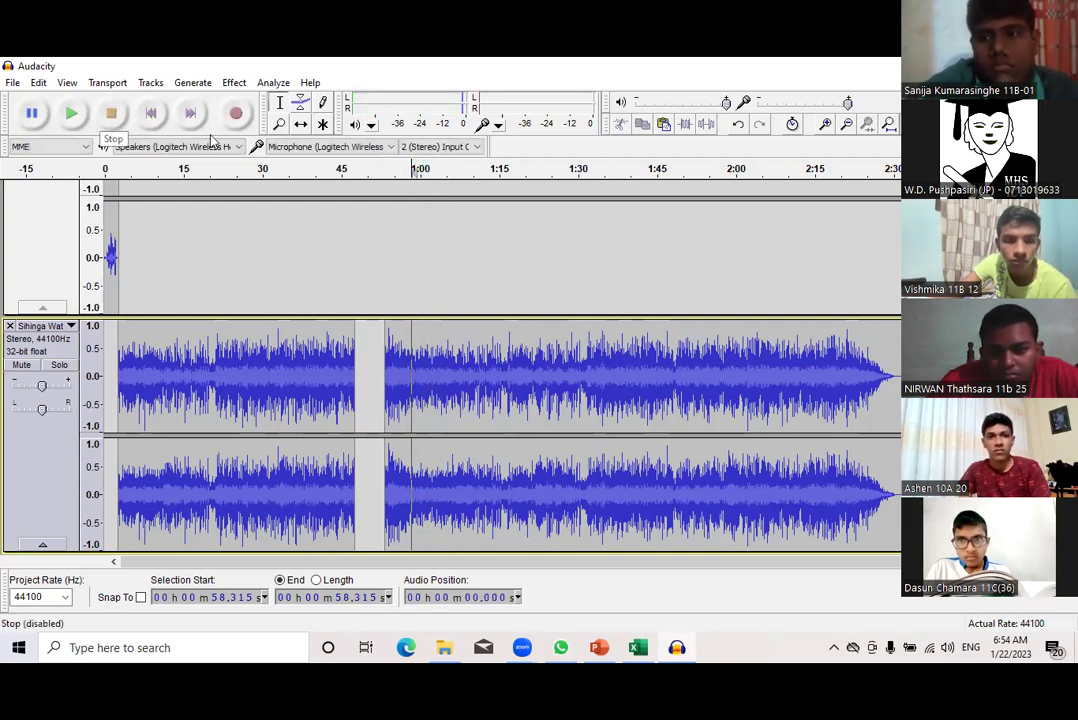
Split the song at 1:00.564, shift the middle part back against the end of the first part, and play from about 52 s
{"action": "left_click", "coordinate": [423, 364]}
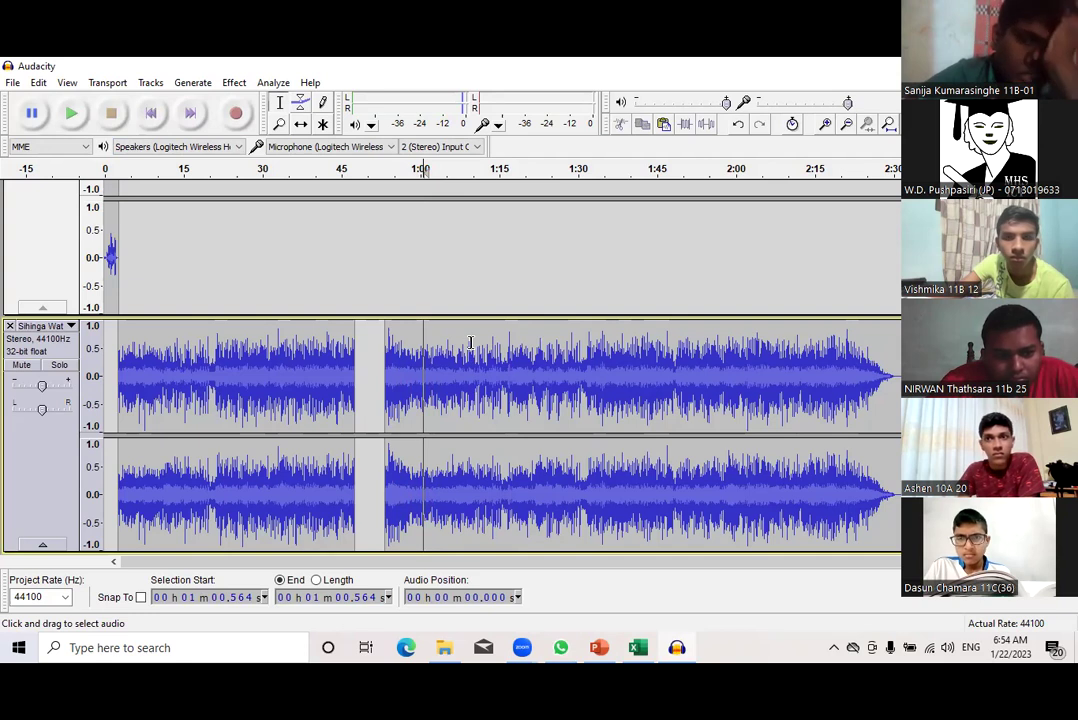
{"action": "left_click", "coordinate": [300, 123]}
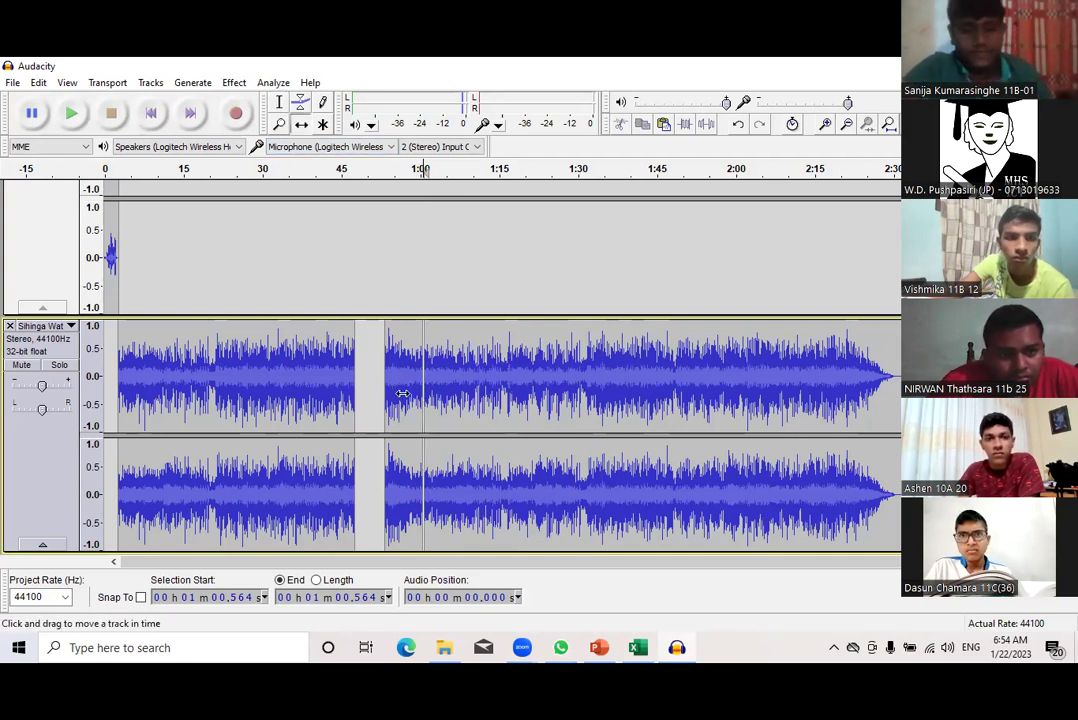
{"action": "left_click_drag", "start_coordinate": [401, 393], "coordinate": [369, 402]}
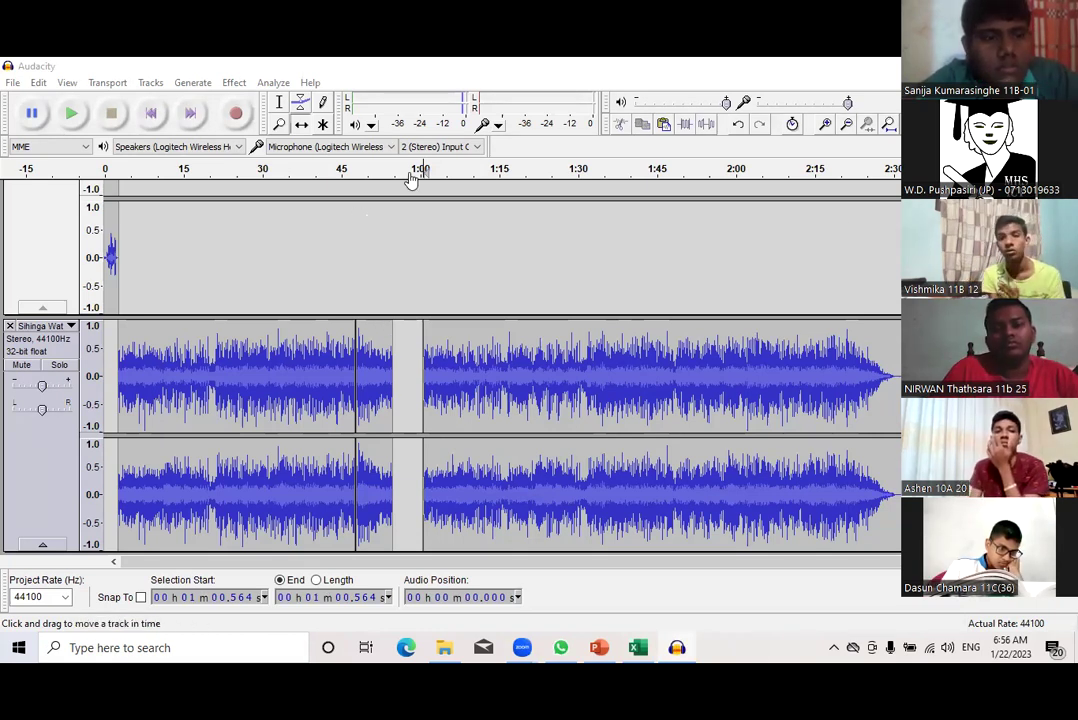
{"action": "left_click", "coordinate": [379, 172]}
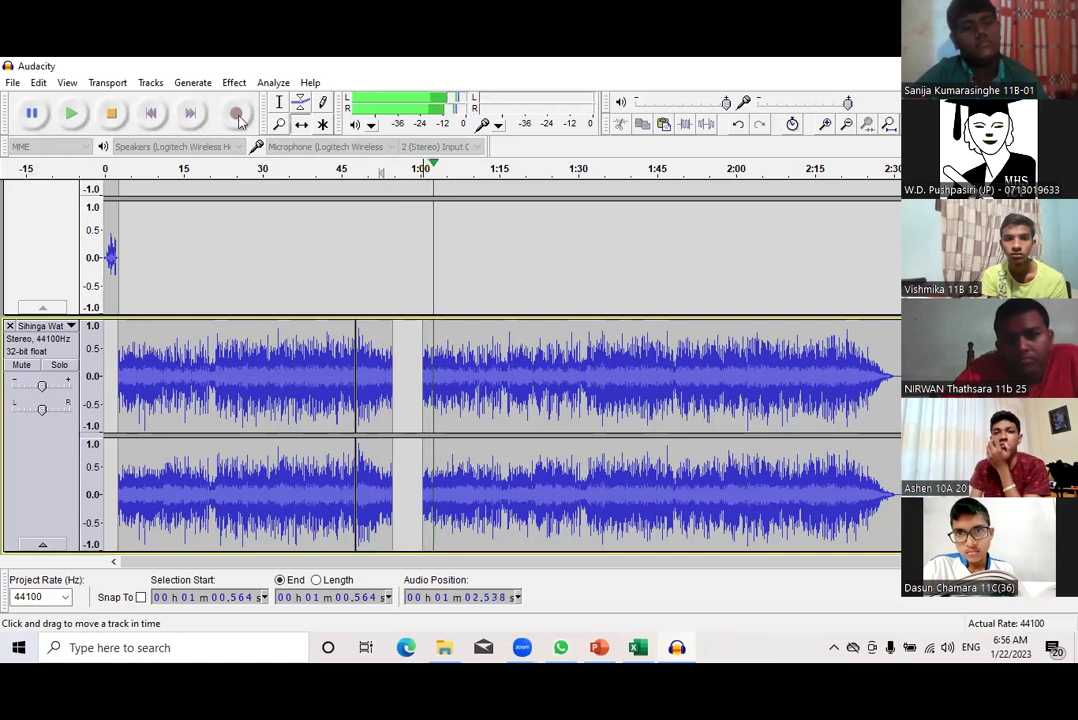
{"action": "left_click", "coordinate": [111, 113]}
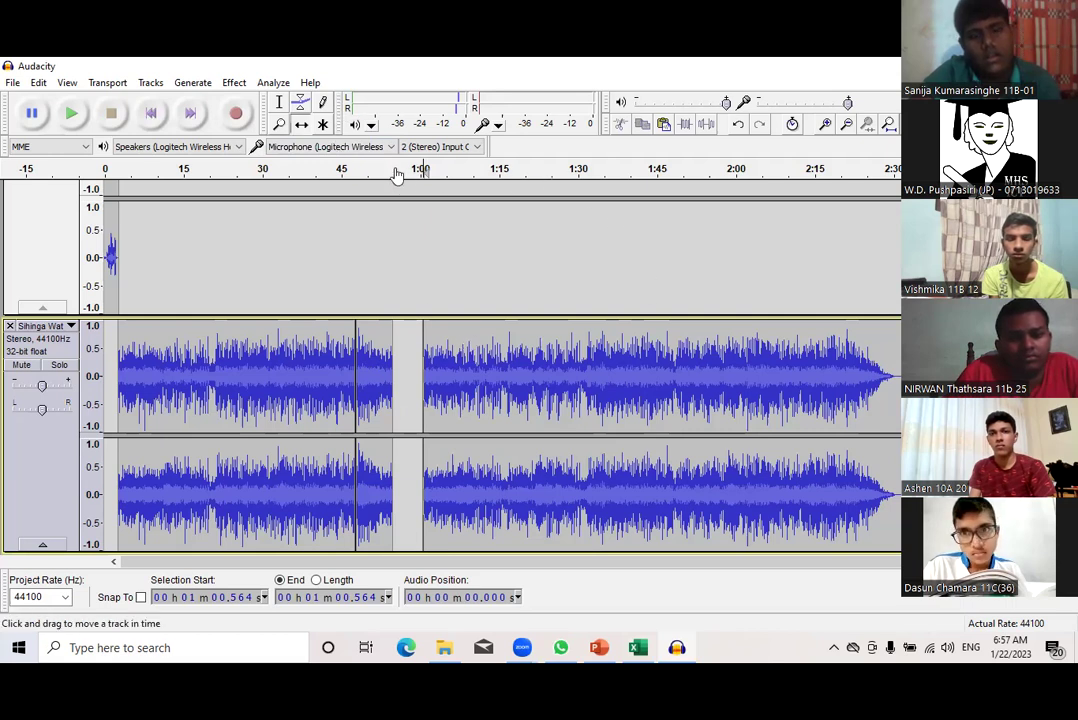
Shape the amplitude envelope of the song's short middle clip into a fade-out down to silence at its end, about 54.5 s
{"action": "left_click", "coordinate": [301, 104]}
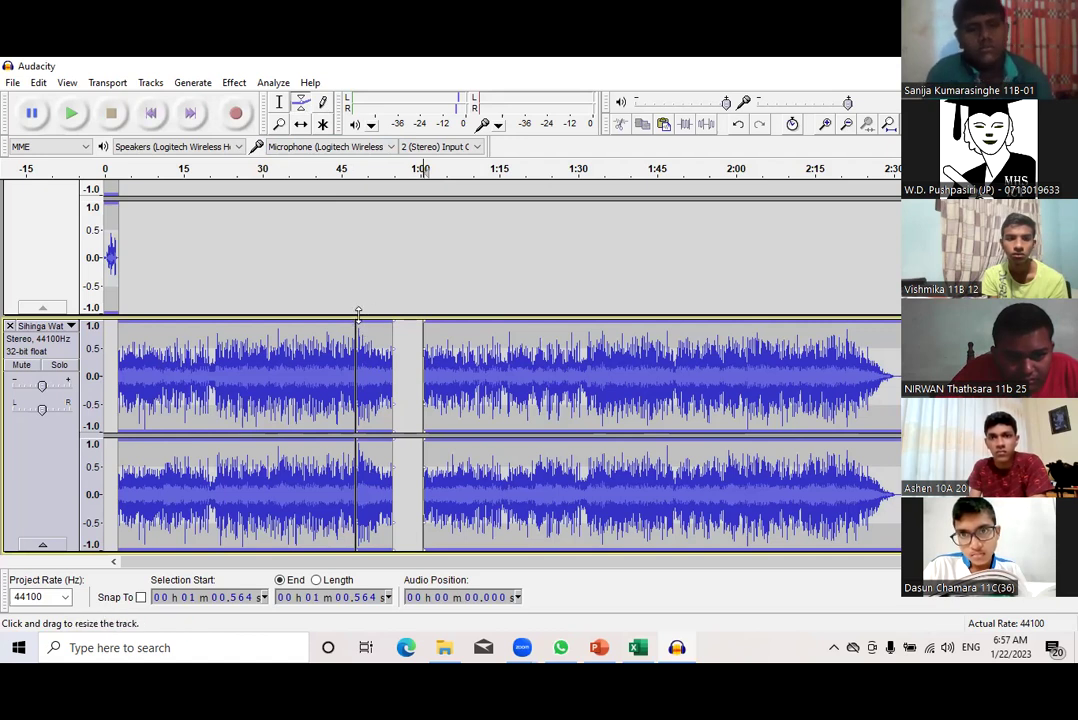
{"action": "scroll", "coordinate": [360, 309], "scroll_direction": "up", "scroll_amount": 2}
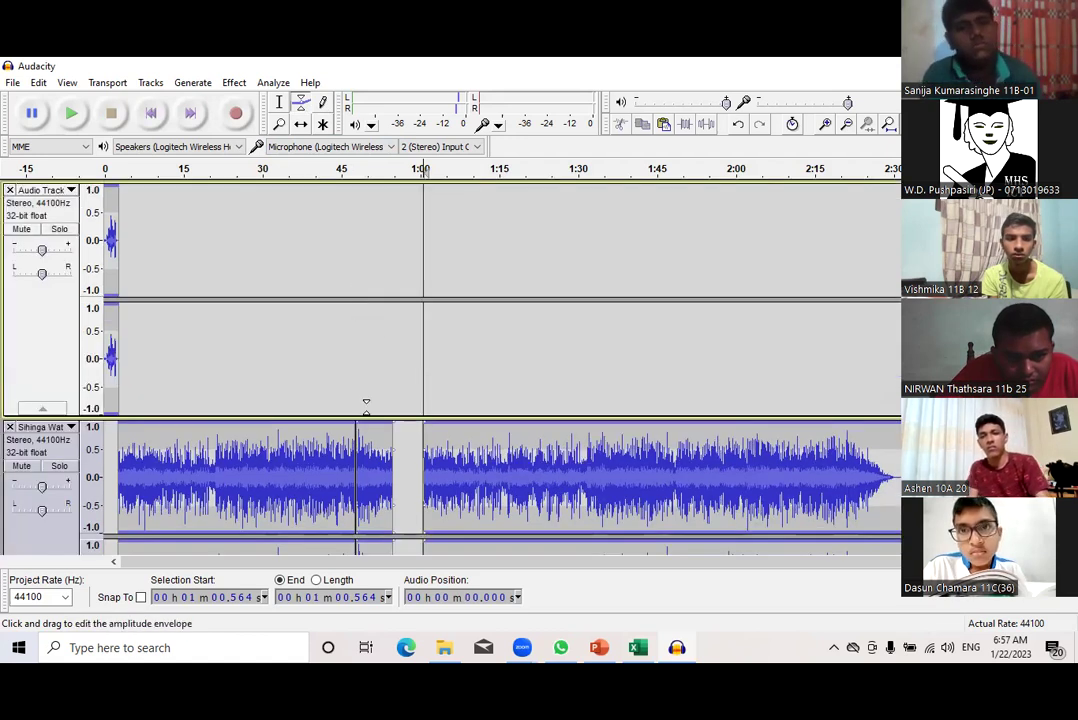
{"action": "scroll", "coordinate": [362, 432], "scroll_direction": "down", "scroll_amount": 2}
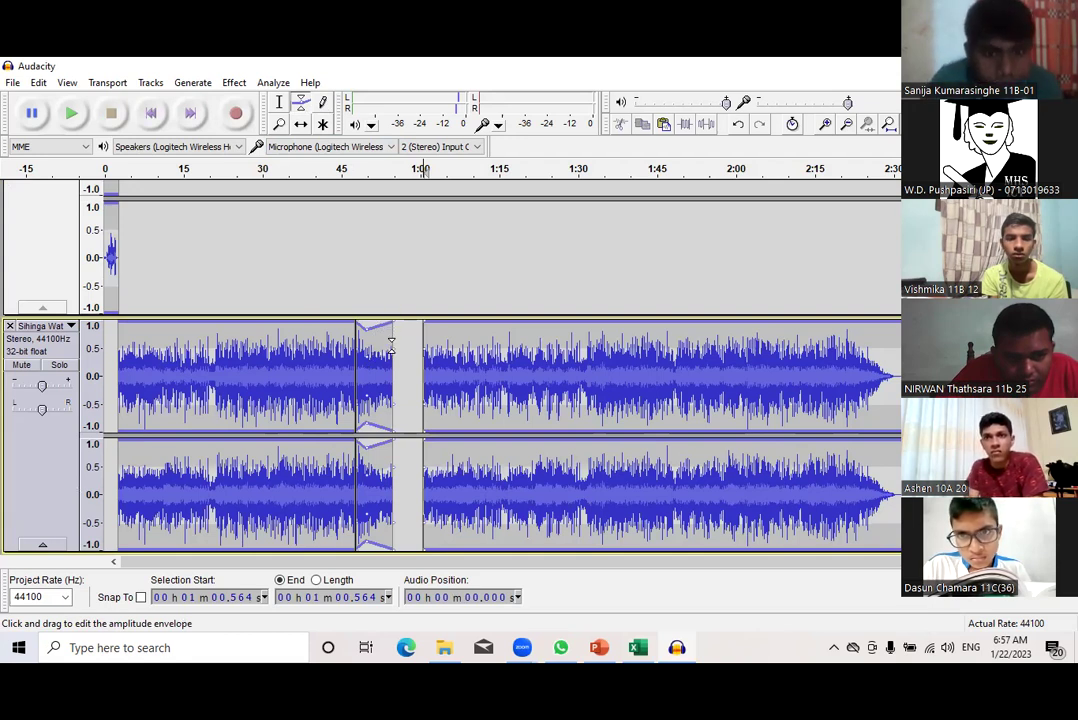
{"action": "left_click_drag", "start_coordinate": [391, 325], "coordinate": [386, 376]}
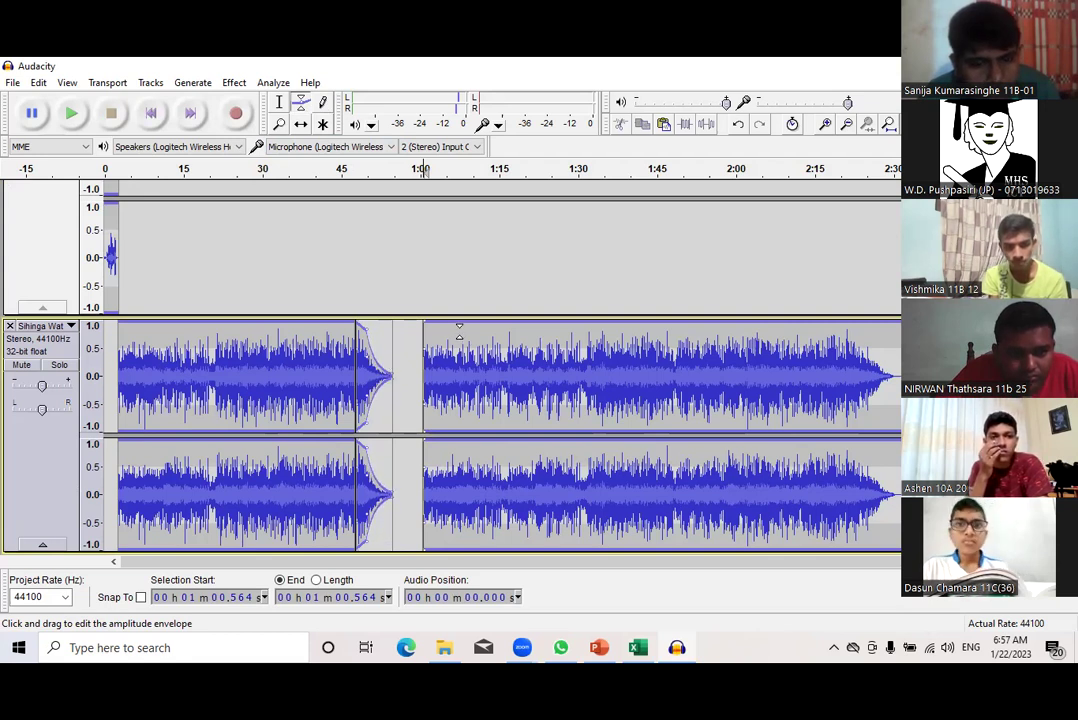
Shape the envelope of the song's last clip into a fade-in from its start to about 1:12.5
{"action": "left_click", "coordinate": [466, 321]}
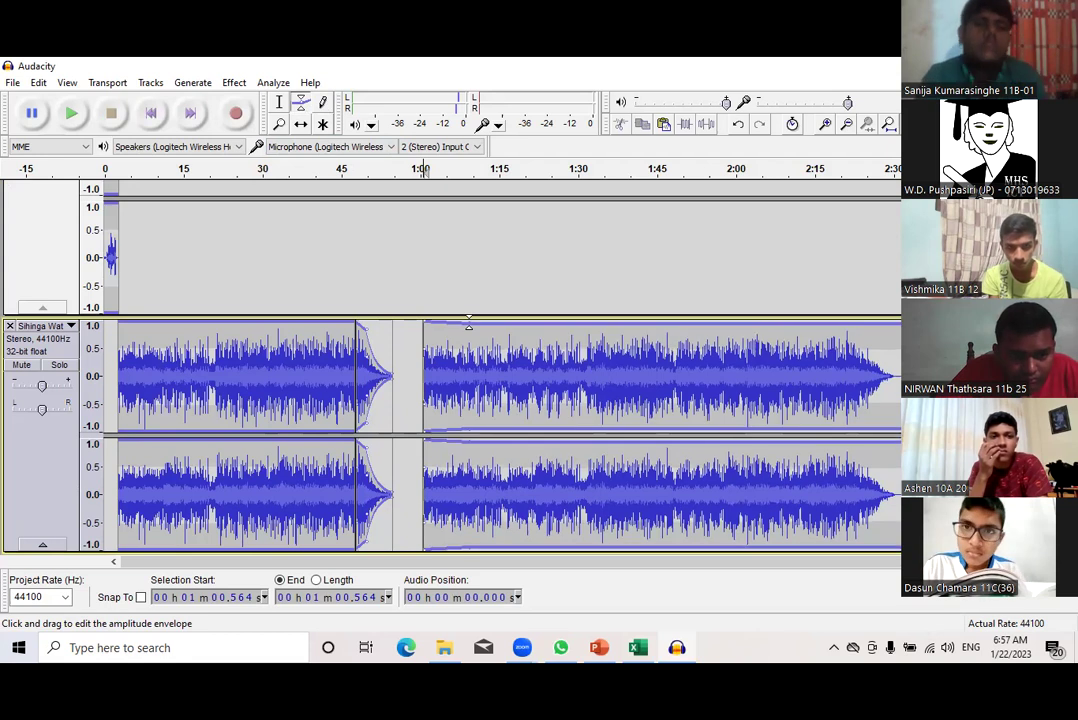
{"action": "left_click_drag", "start_coordinate": [424, 321], "coordinate": [421, 370]}
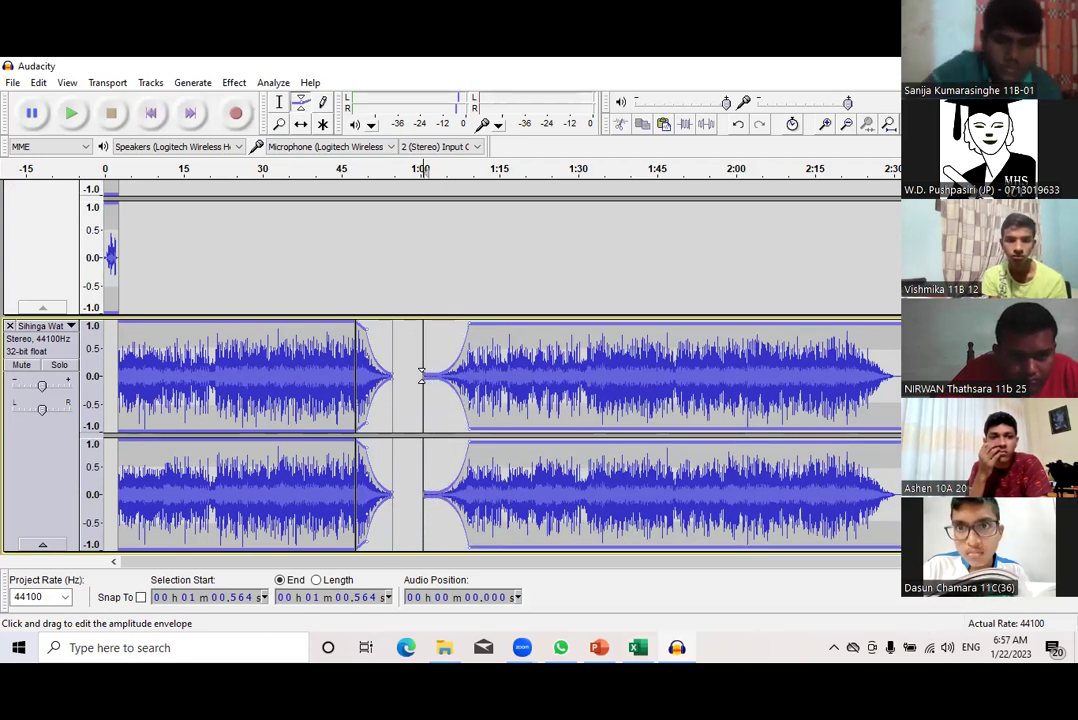
{"action": "left_click_drag", "start_coordinate": [466, 325], "coordinate": [487, 318]}
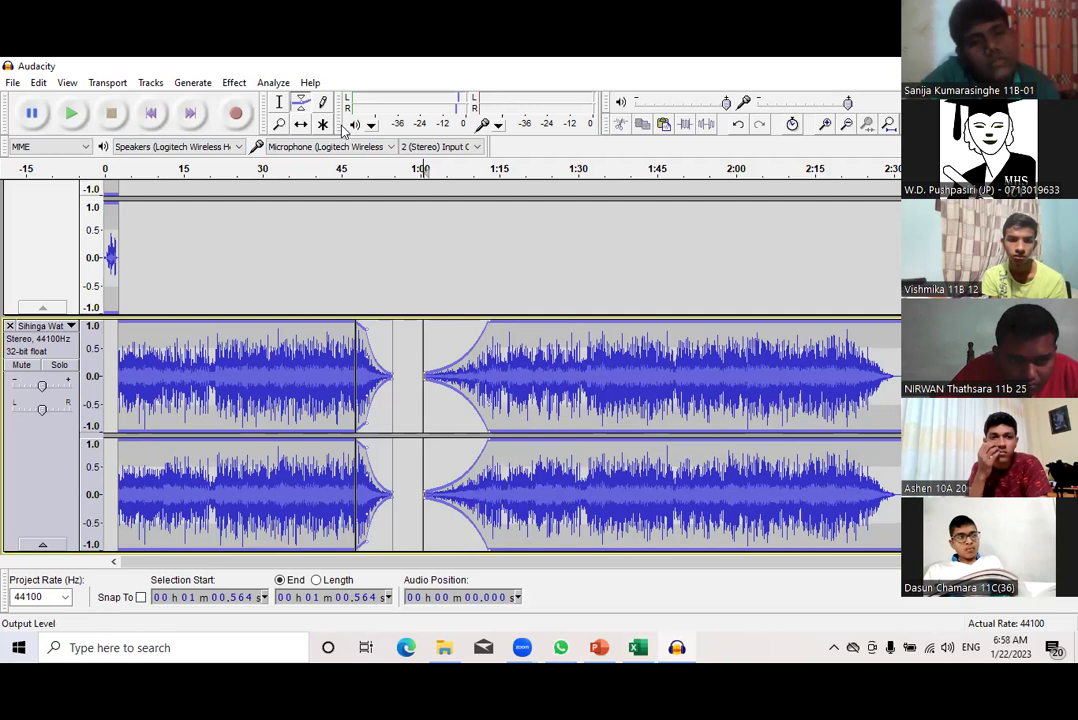
Shift the song's last clip back to meet the faded clip at about 54.5 s, and play the transition from about 41 s
{"action": "left_click", "coordinate": [301, 124]}
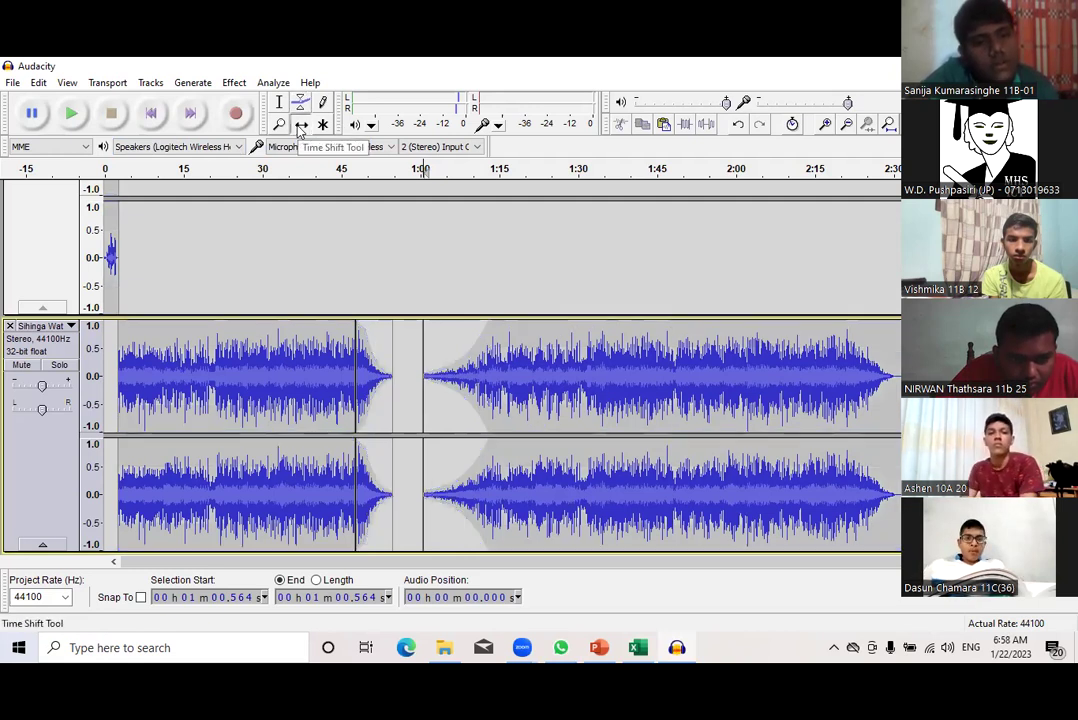
{"action": "left_click_drag", "start_coordinate": [537, 368], "coordinate": [506, 370]}
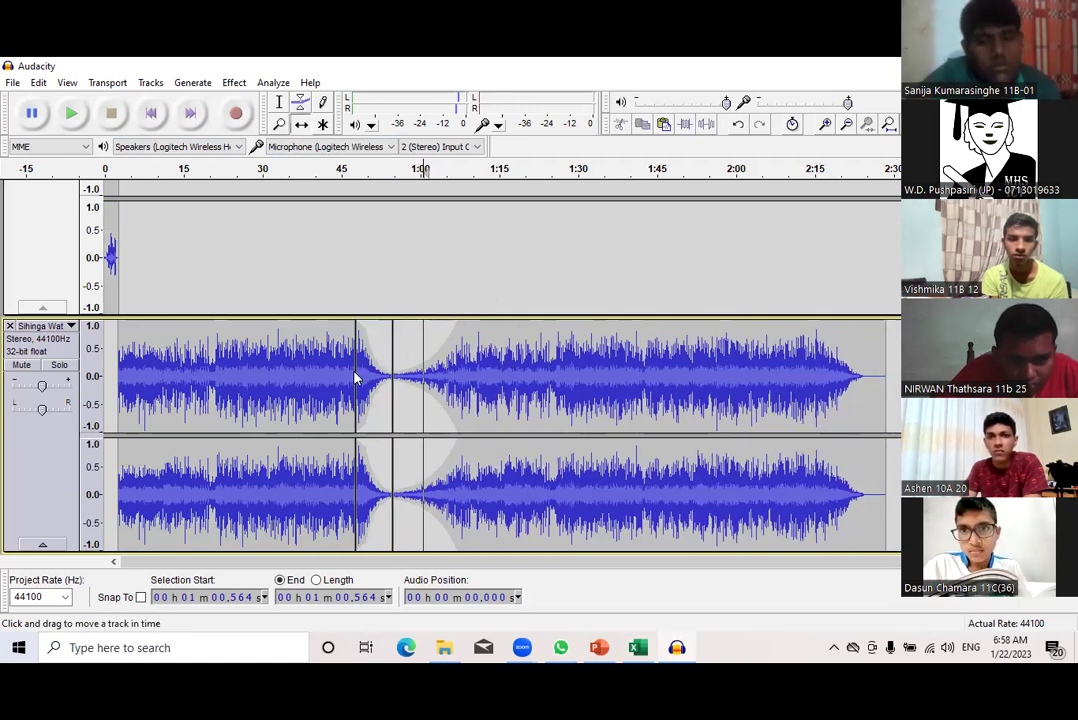
{"action": "left_click", "coordinate": [319, 178]}
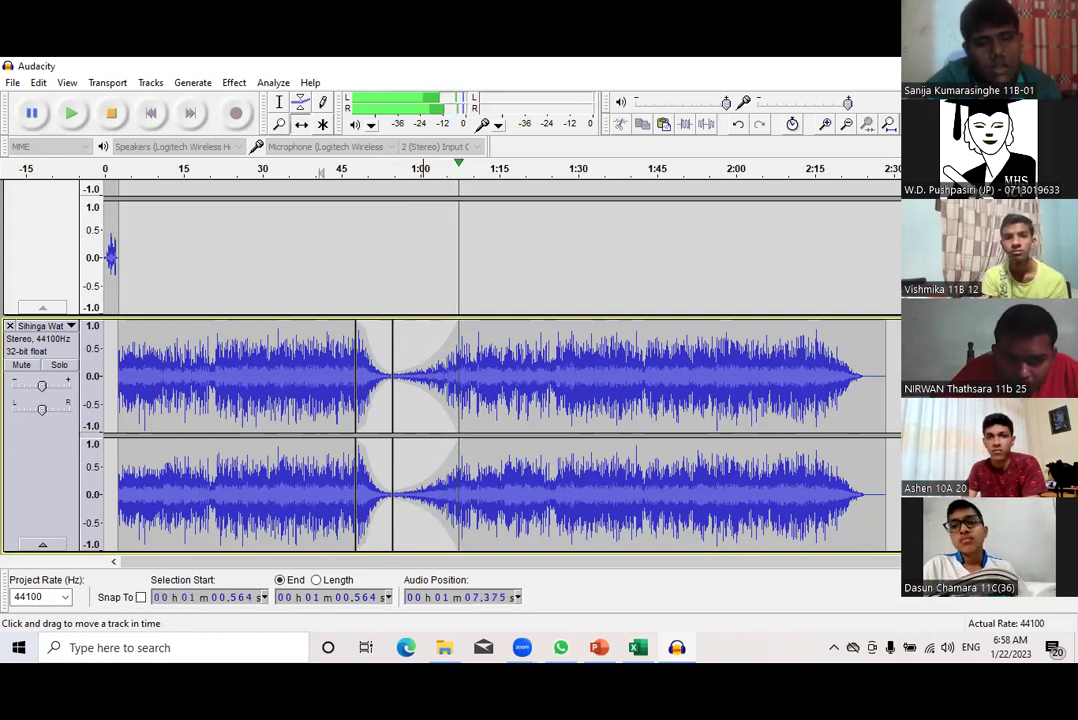
{"action": "left_click", "coordinate": [111, 113]}
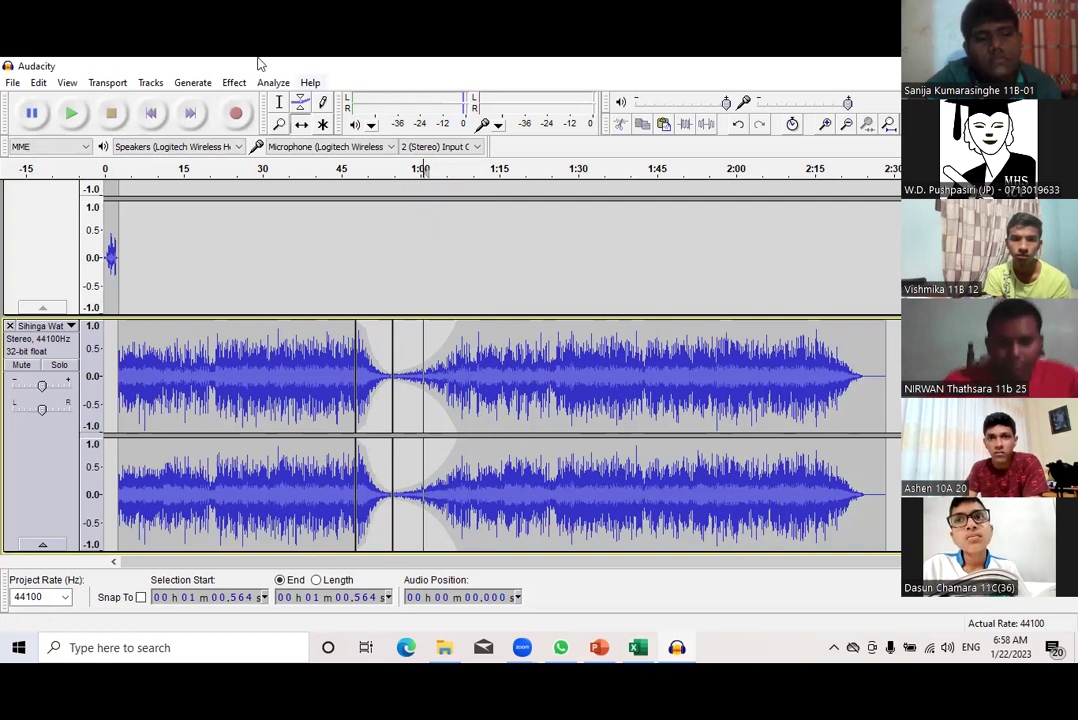
Import the song Sulanga Samaga Ekathuwela from the Anil_Bharathi folder as a new track
{"action": "left_click", "coordinate": [11, 84]}
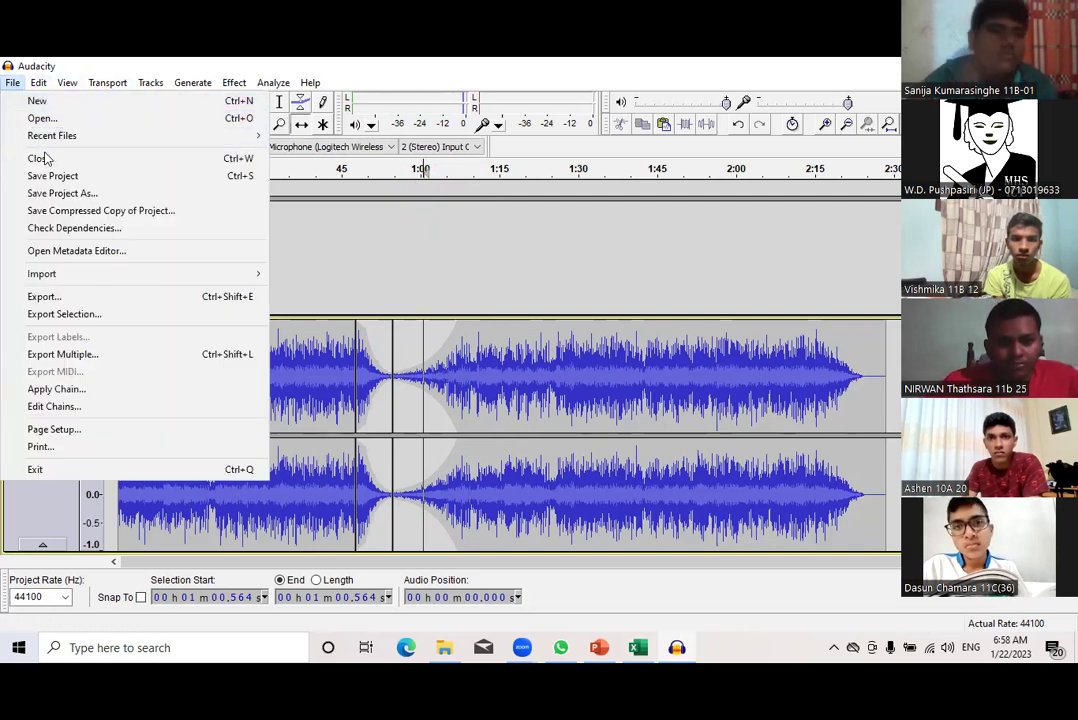
{"action": "mouse_move", "coordinate": [72, 277]}
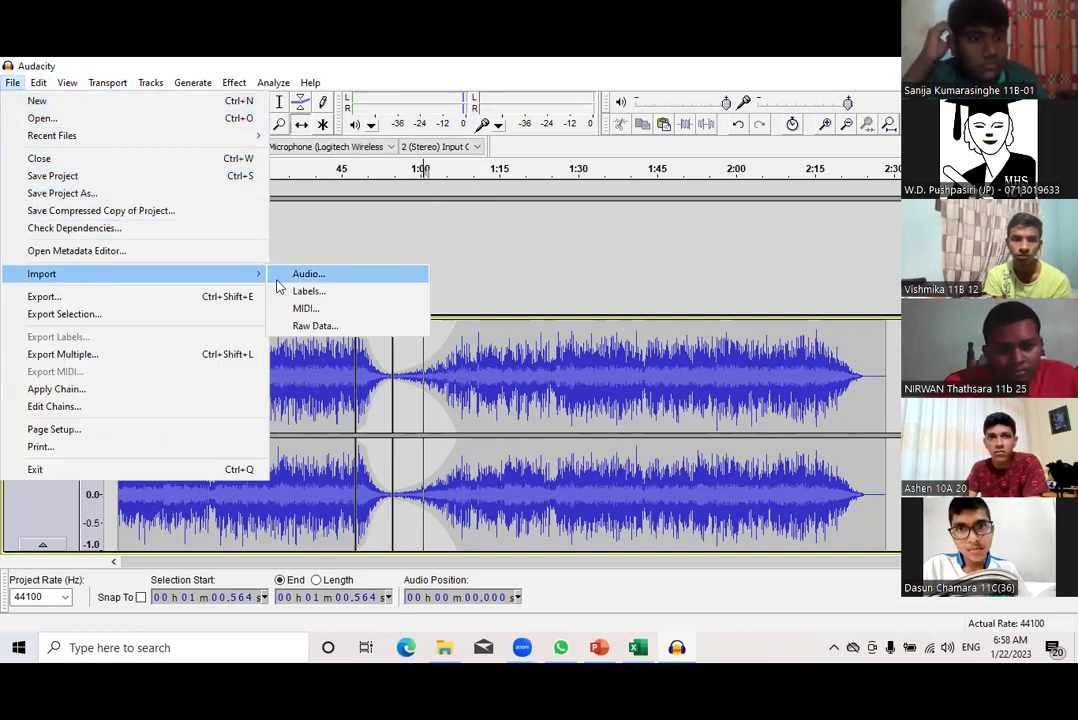
{"action": "left_click", "coordinate": [306, 275]}
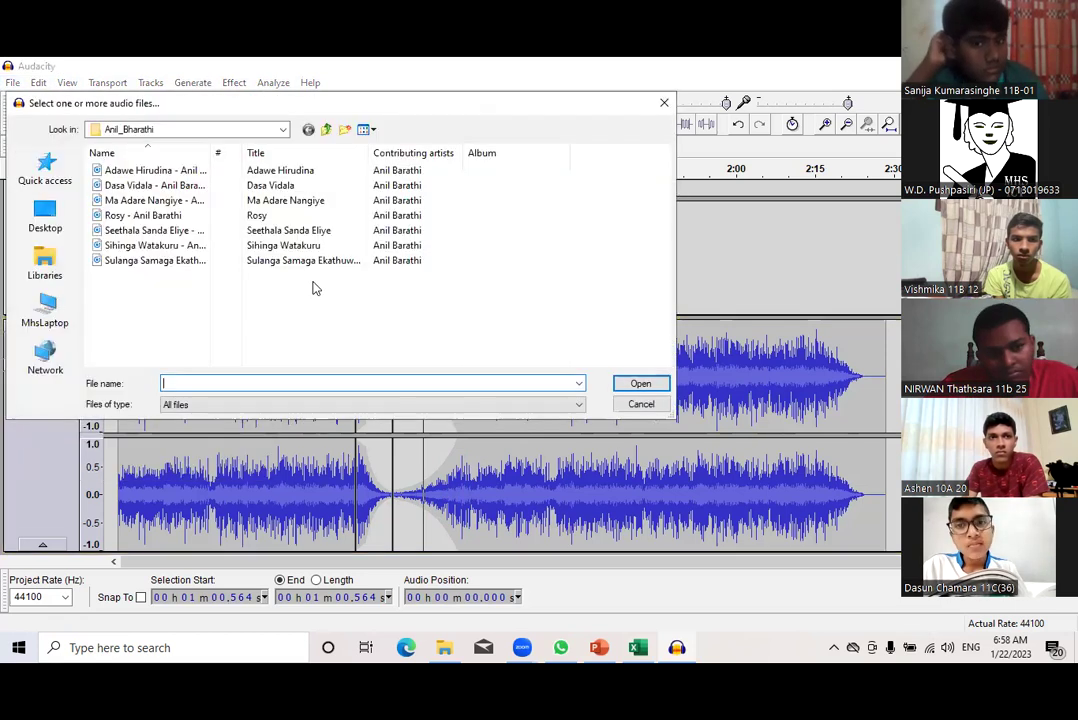
{"action": "left_click", "coordinate": [146, 262]}
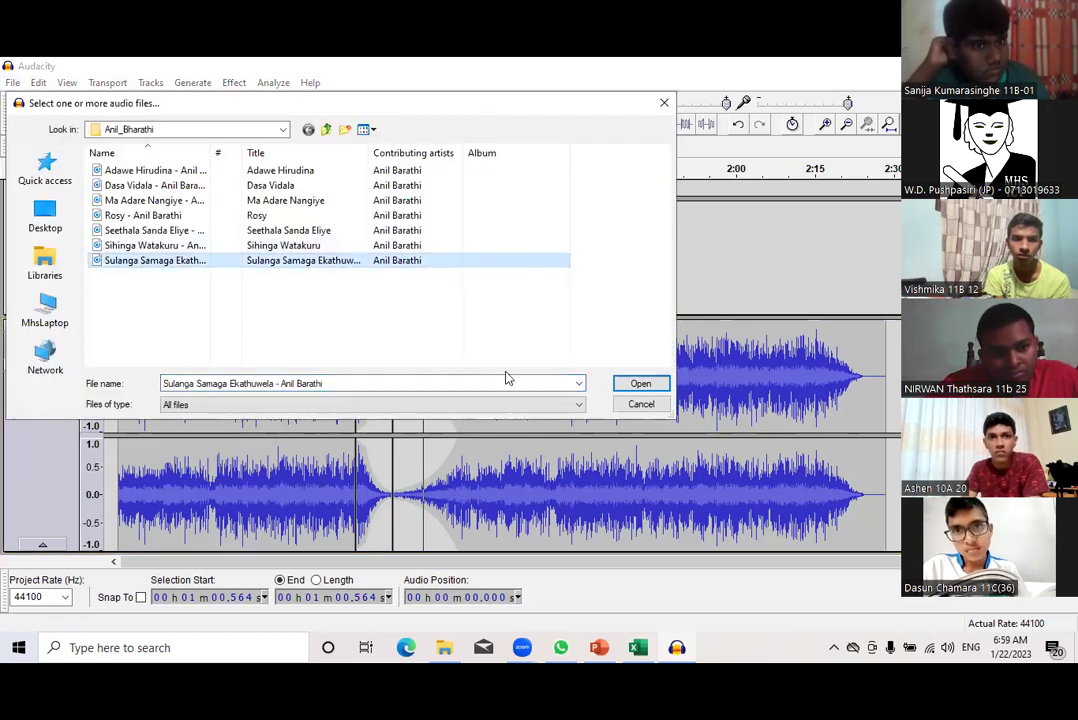
{"action": "left_click", "coordinate": [636, 384]}
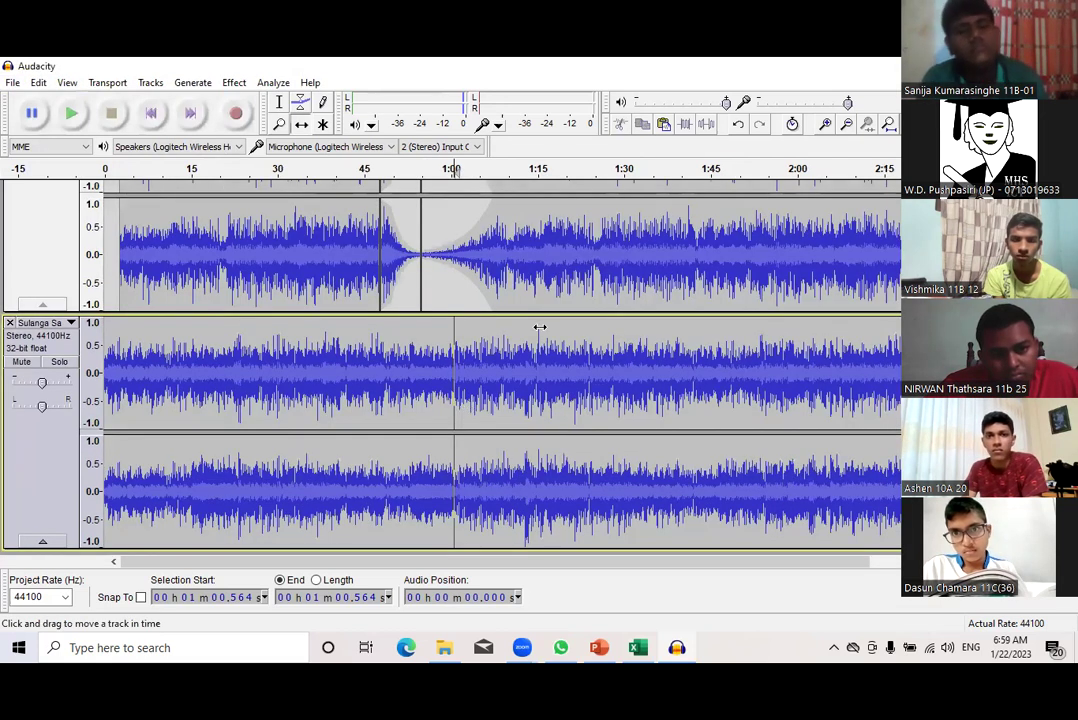
Cut the Sihinga Watakuru track from 56.821 s to its end
{"action": "scroll", "coordinate": [530, 292], "scroll_direction": "up", "scroll_amount": 3}
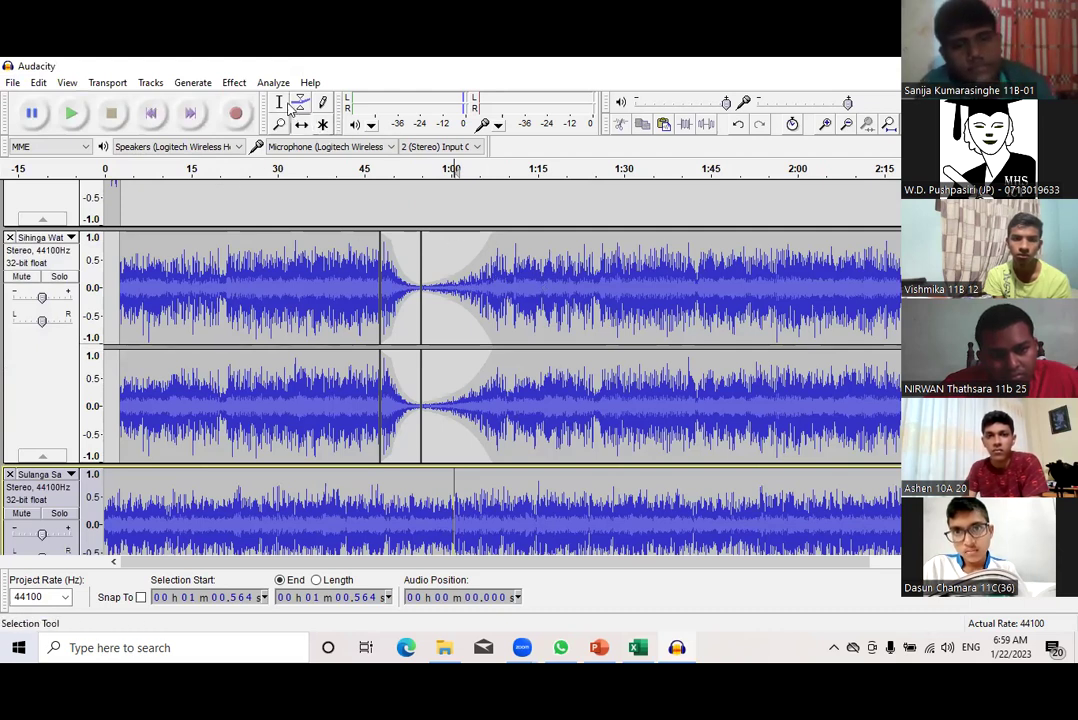
{"action": "left_click", "coordinate": [520, 280]}
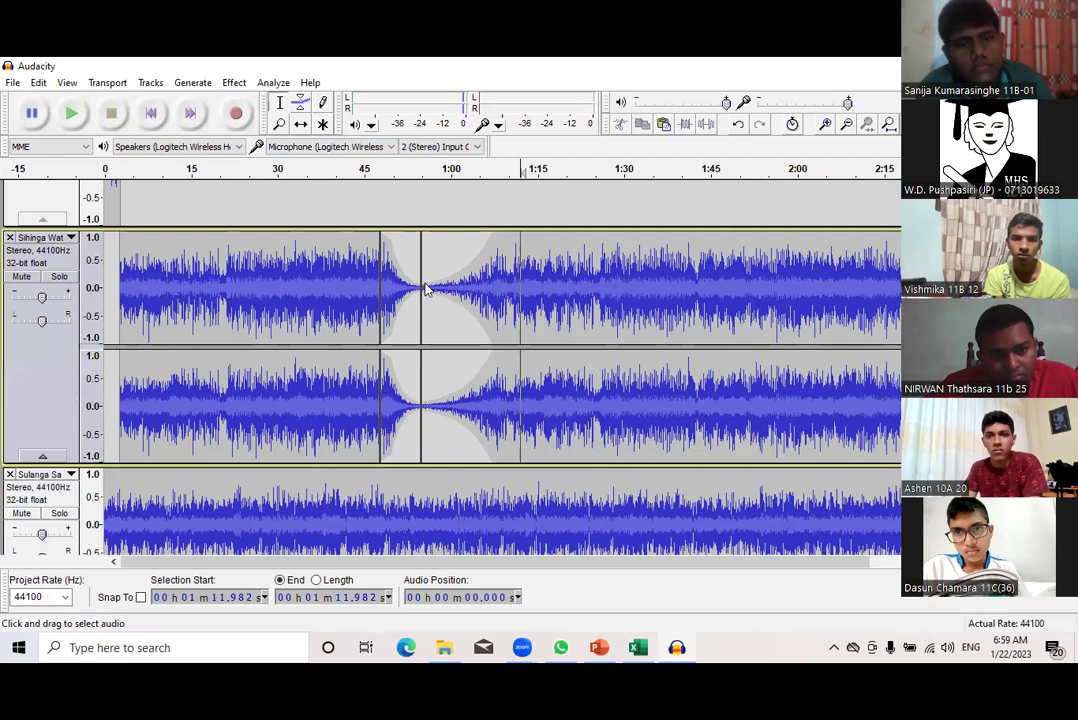
{"action": "left_click_drag", "start_coordinate": [421, 288], "coordinate": [959, 290]}
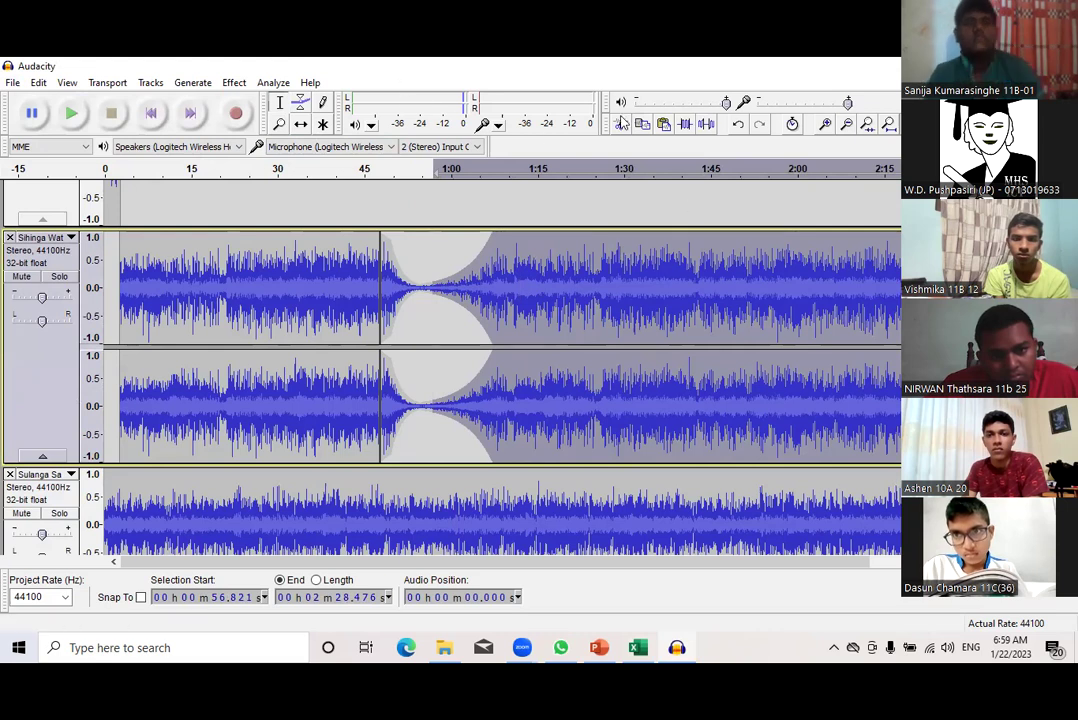
{"action": "left_click", "coordinate": [620, 123]}
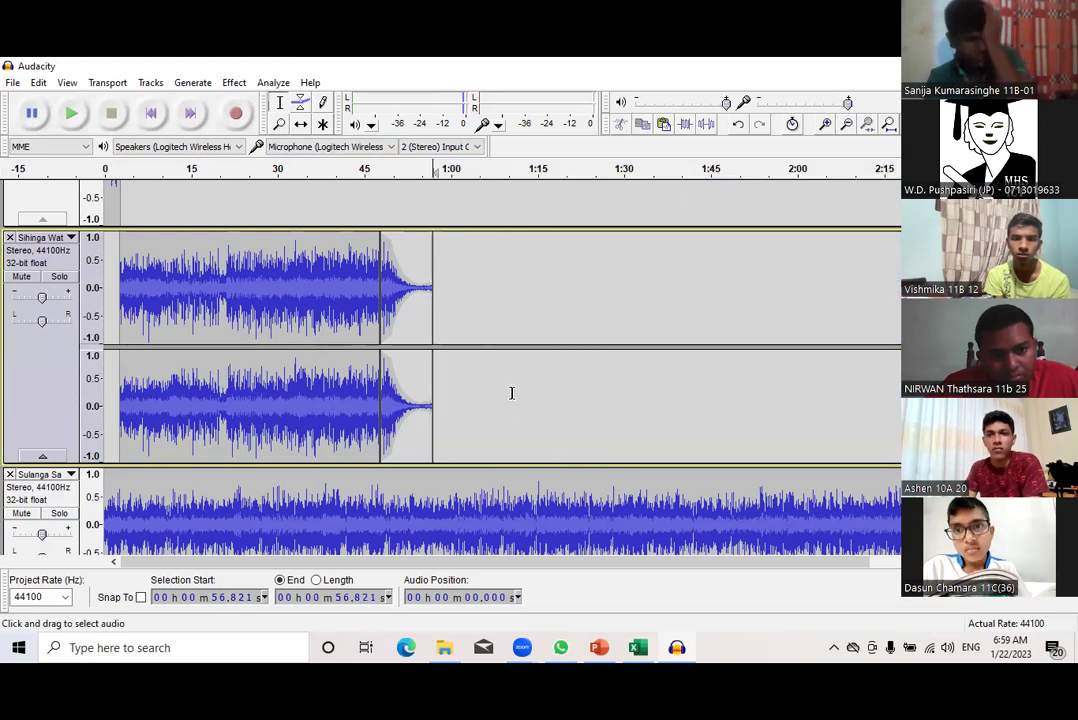
Shift the Sulanga Samaga Ekathuwela track in time so it starts where the first song ends, at about 56.8 s
{"action": "scroll", "coordinate": [511, 393], "scroll_direction": "down", "scroll_amount": 3}
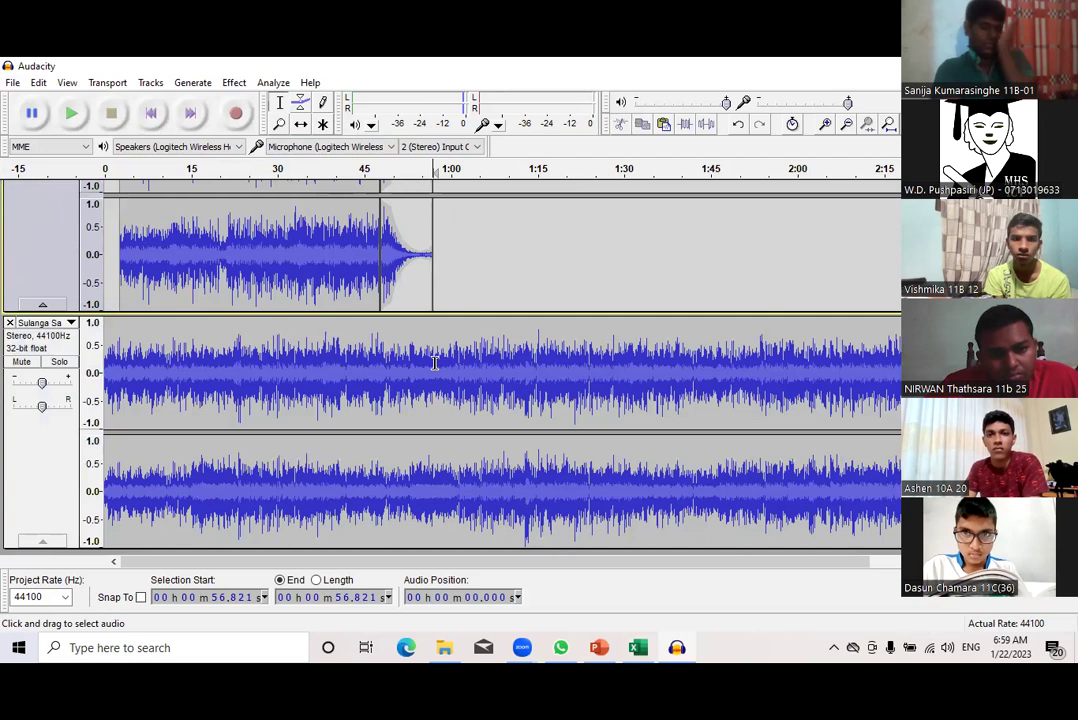
{"action": "left_click", "coordinate": [436, 362]}
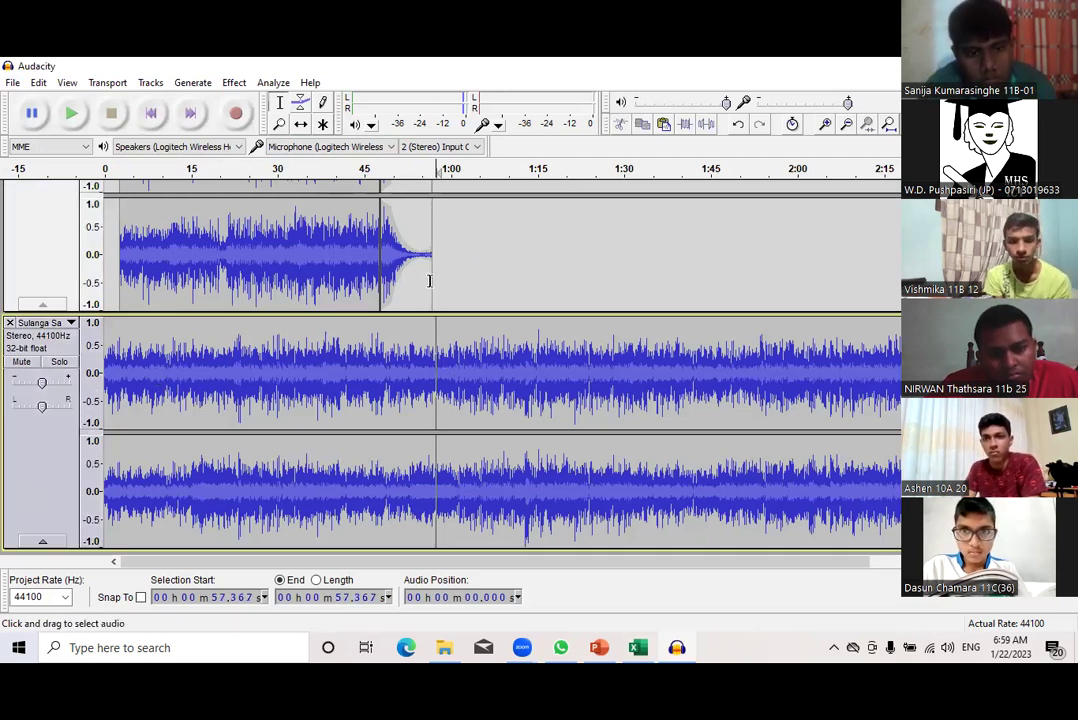
{"action": "left_click", "coordinate": [301, 125]}
{"action": "left_click_drag", "start_coordinate": [185, 371], "coordinate": [511, 365]}
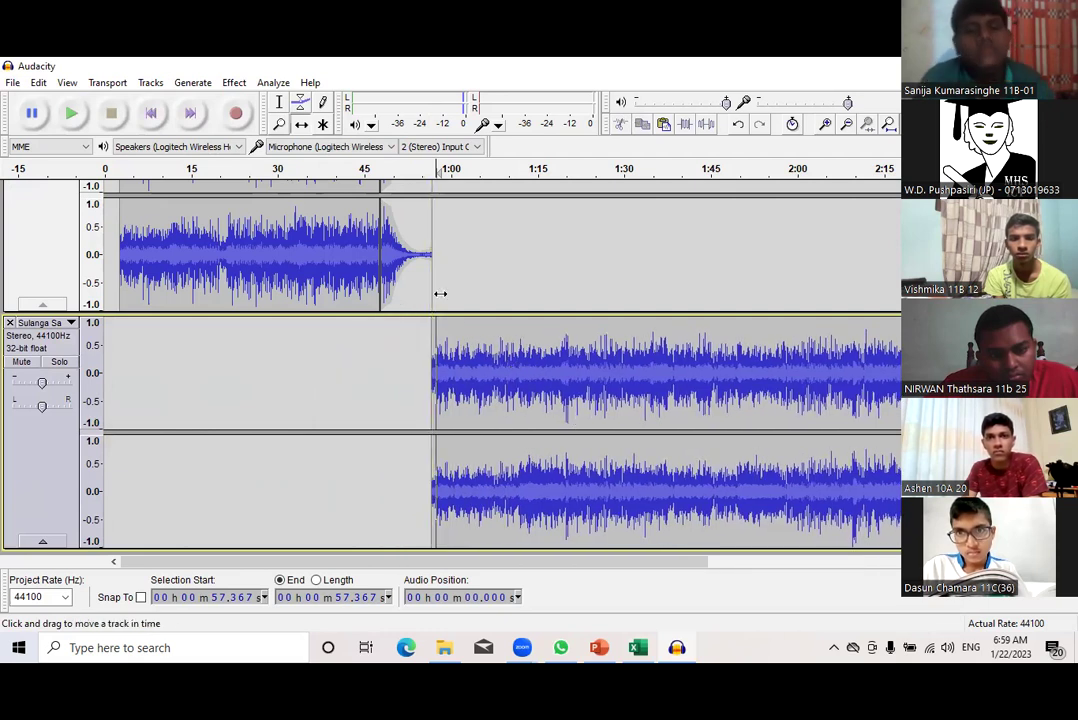
Fade in the start of the Sulanga Samaga Ekathuwela track with the Envelope tool, reaching full volume at about 1:16, and play from about 43 s
{"action": "left_click", "coordinate": [300, 102]}
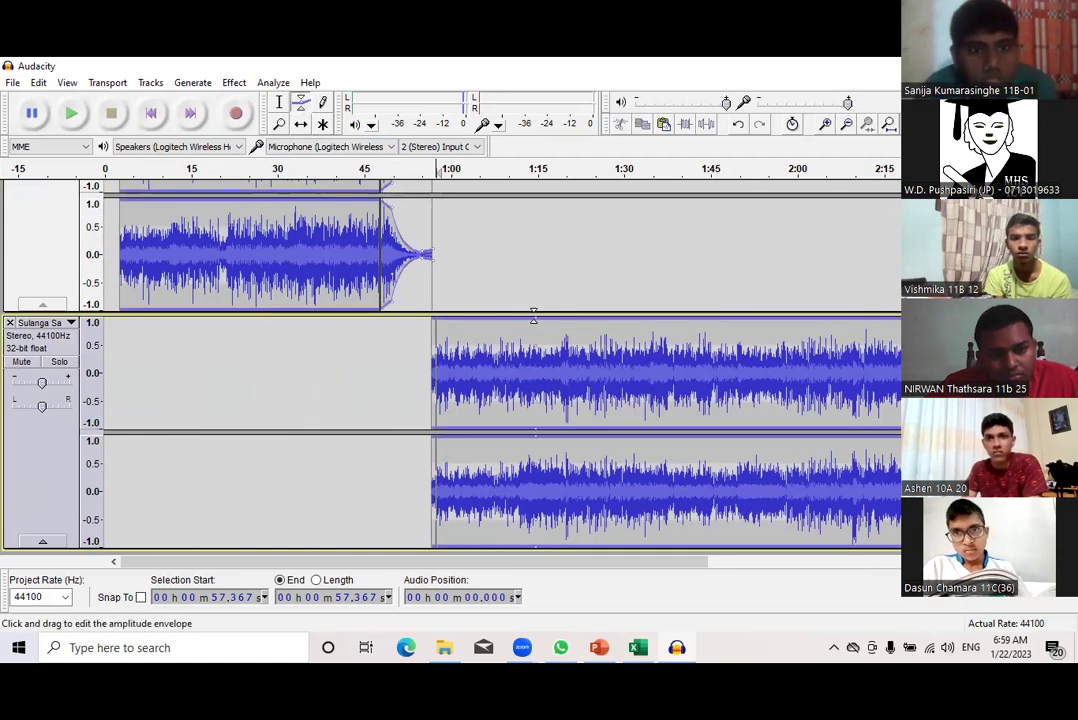
{"action": "left_click_drag", "start_coordinate": [434, 322], "coordinate": [436, 370]}
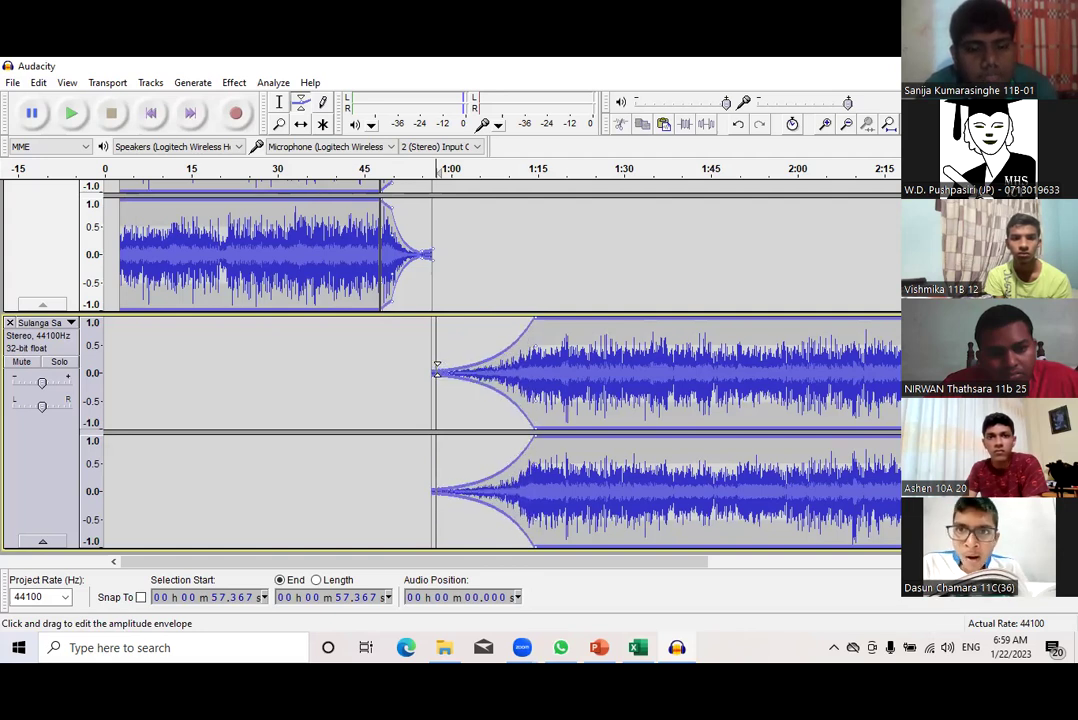
{"action": "left_click_drag", "start_coordinate": [525, 340], "coordinate": [545, 321]}
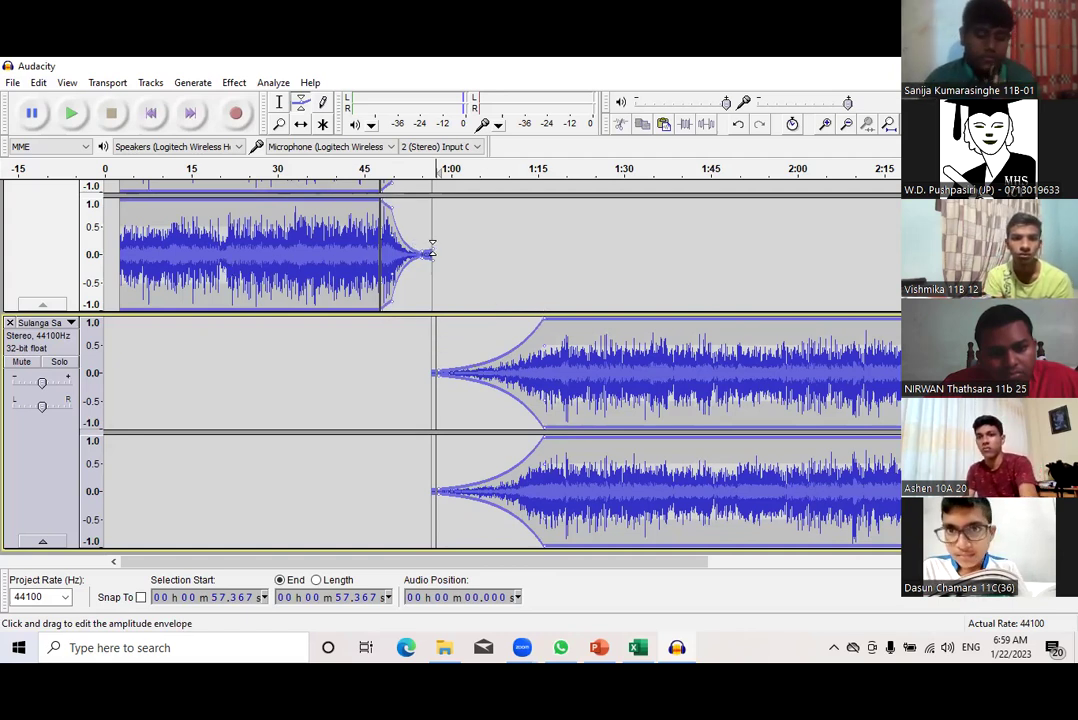
{"action": "left_click", "coordinate": [356, 174]}
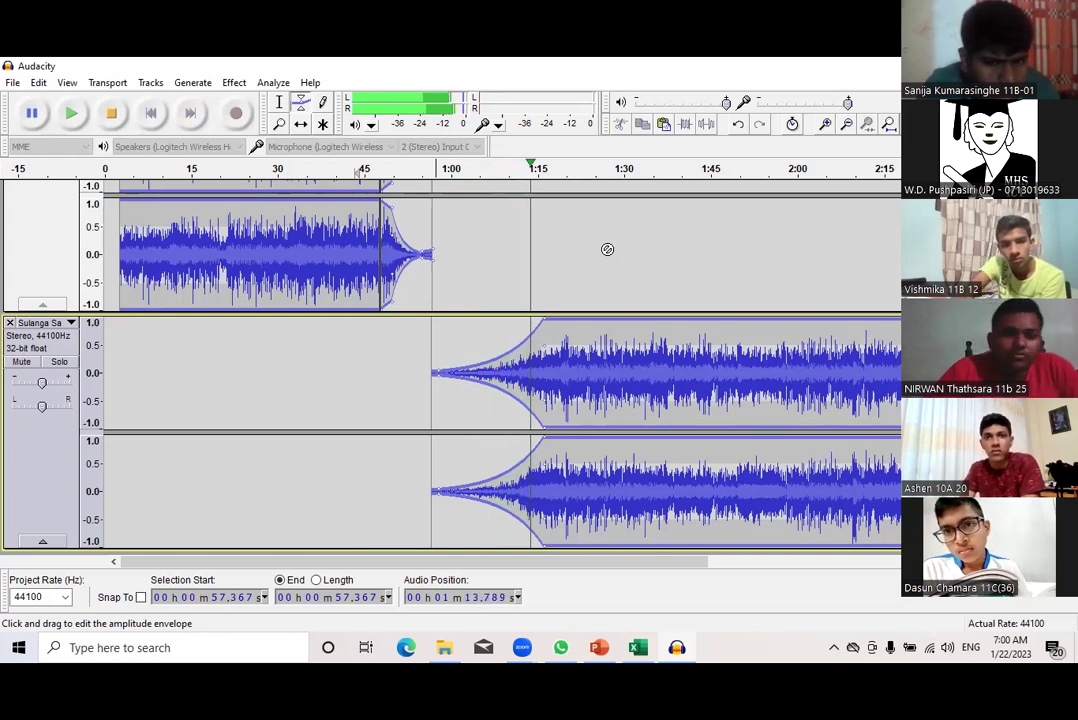
{"action": "left_click", "coordinate": [111, 113]}
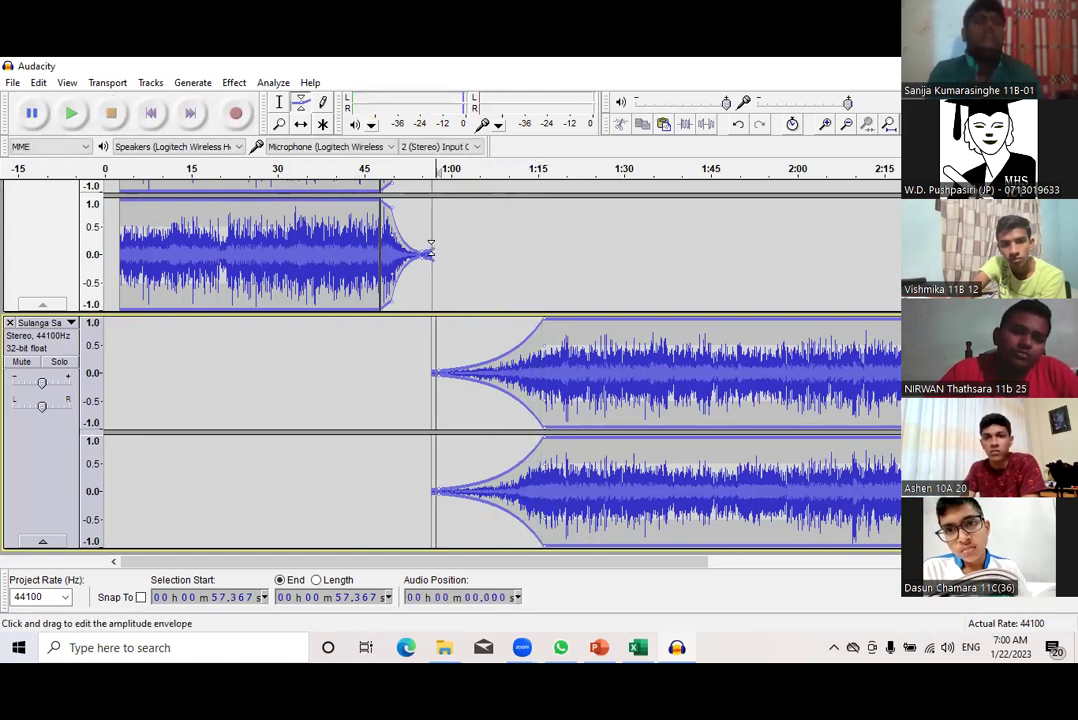
Shift the Sulanga Samaga Ekathuwela track earlier to start at about 54 s, overlapping the first song's fade-out, and play from about 43 s
{"action": "scroll", "coordinate": [527, 352], "scroll_direction": "up", "scroll_amount": 2}
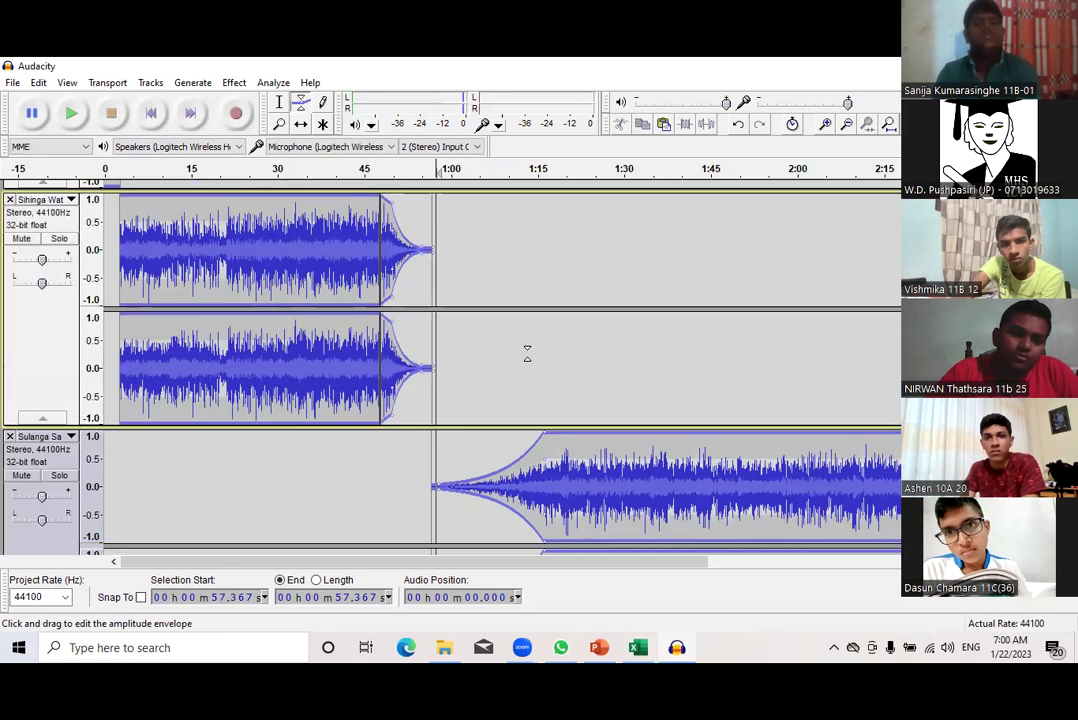
{"action": "scroll", "coordinate": [527, 412], "scroll_direction": "down", "scroll_amount": 1}
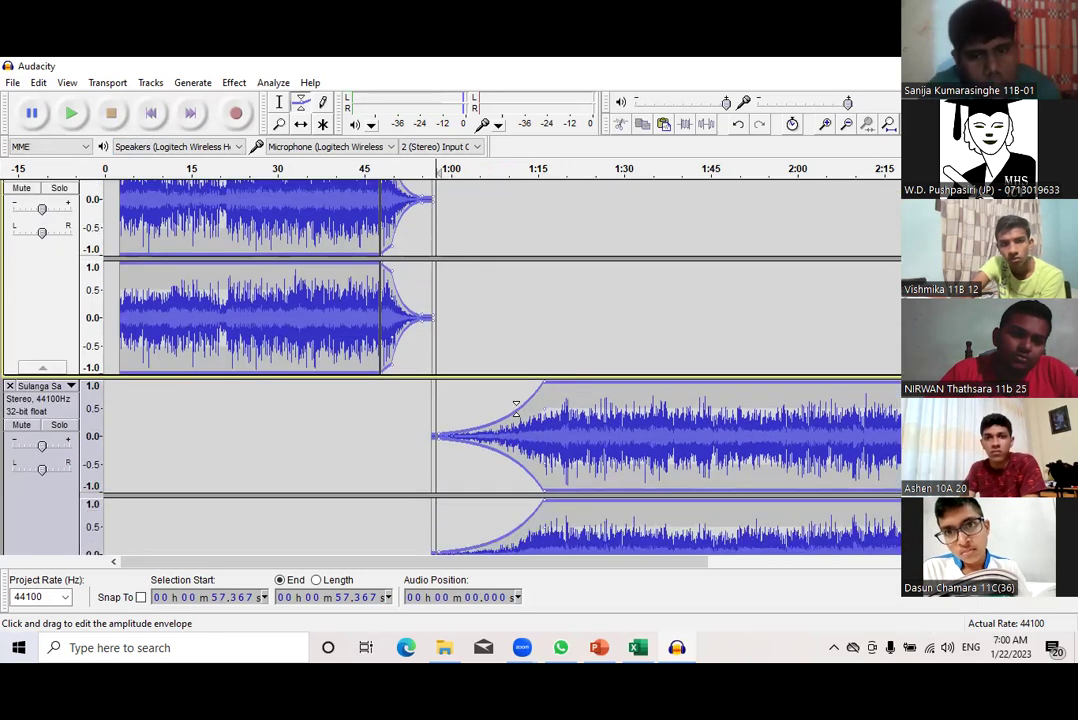
{"action": "scroll", "coordinate": [516, 408], "scroll_direction": "down", "scroll_amount": 1}
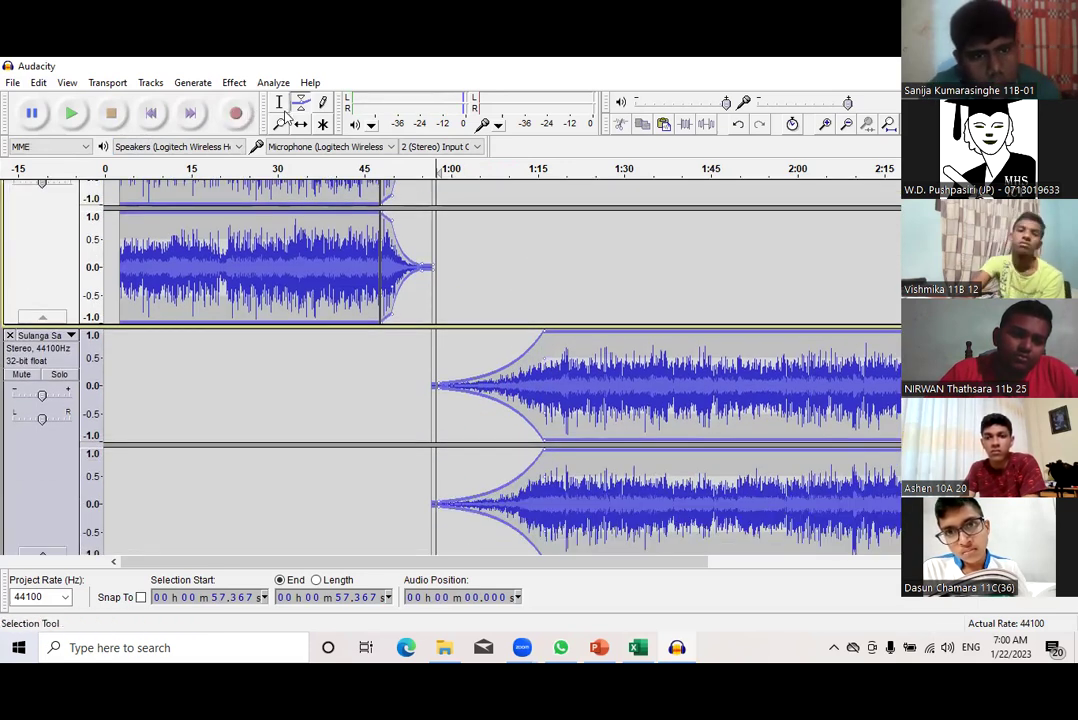
{"action": "left_click", "coordinate": [300, 124]}
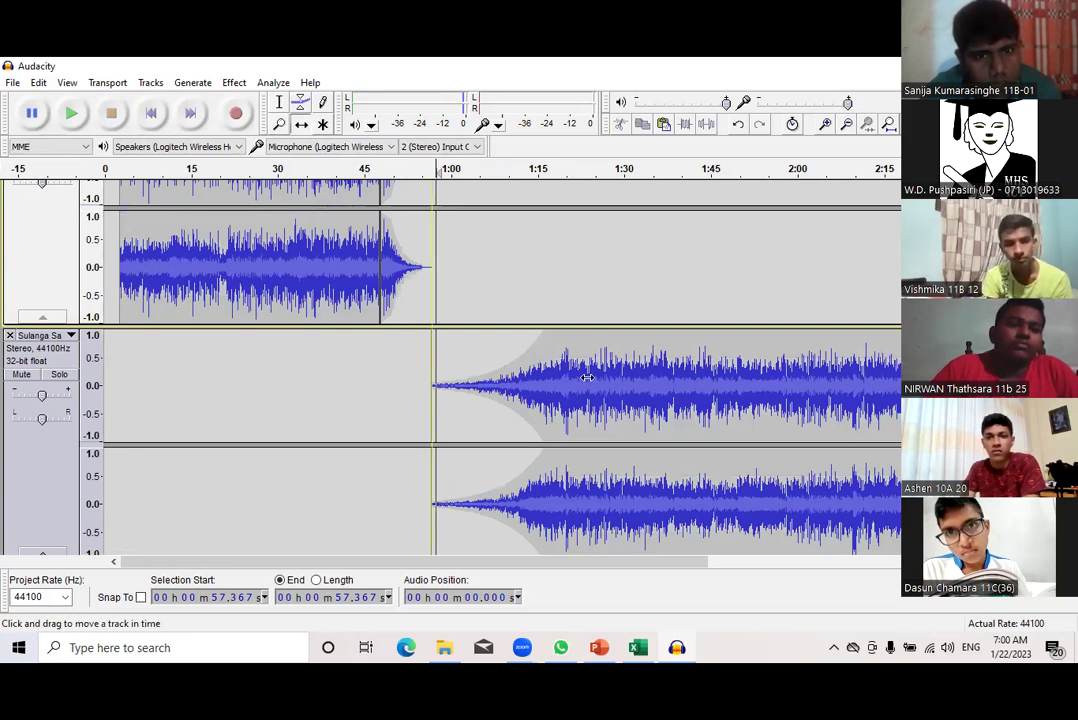
{"action": "left_click_drag", "start_coordinate": [587, 377], "coordinate": [570, 377]}
{"action": "scroll", "coordinate": [457, 300], "scroll_direction": "down", "scroll_amount": 1}
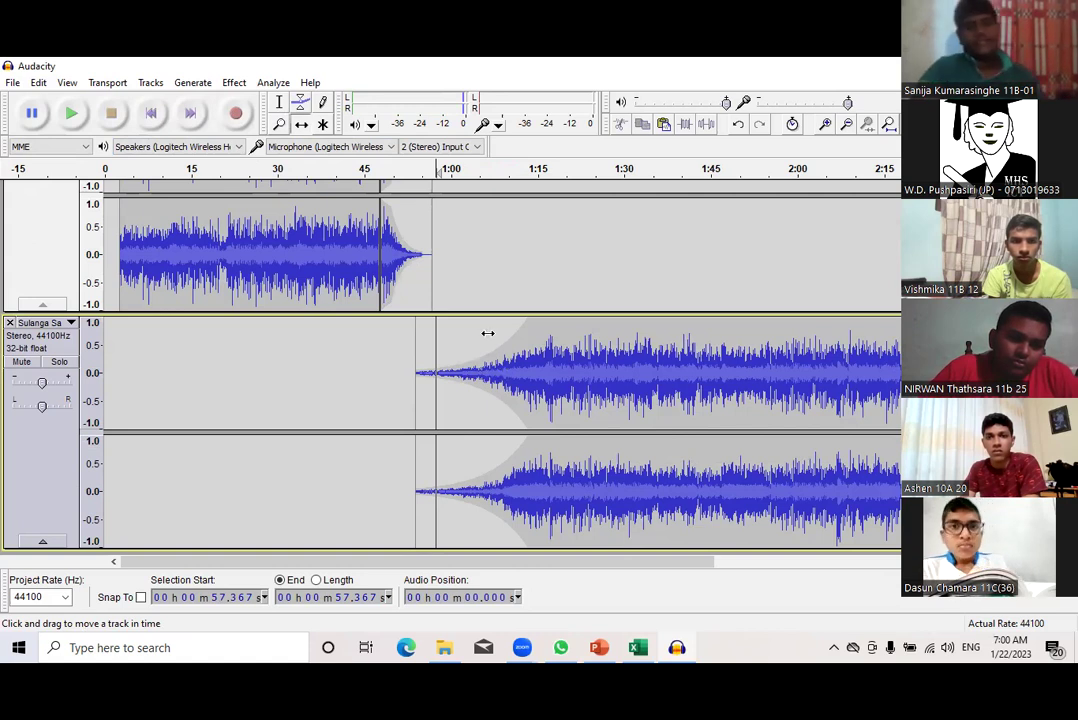
{"action": "left_click", "coordinate": [352, 185]}
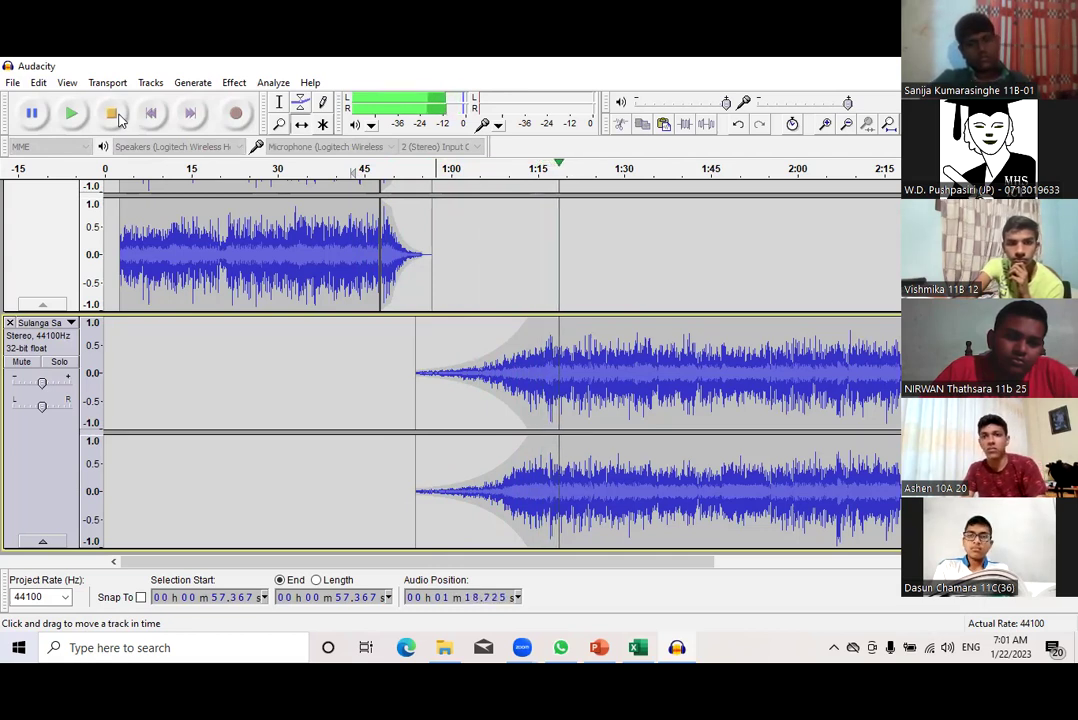
{"action": "left_click", "coordinate": [112, 114]}
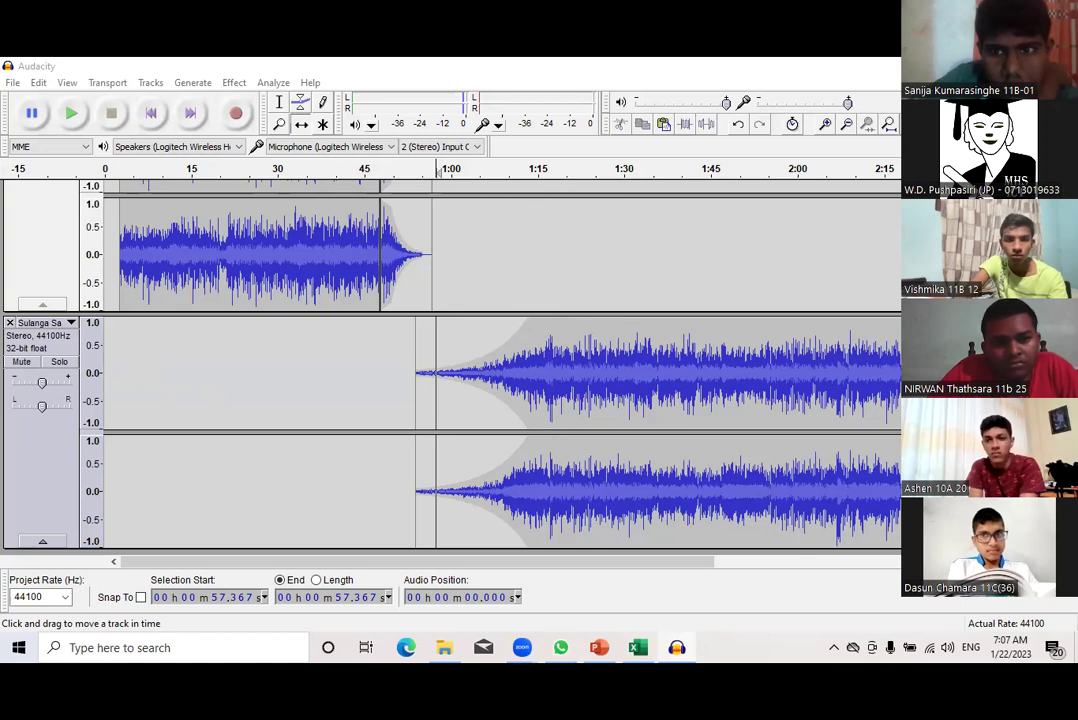
Delete the voice recording track above the Sihinga Watakuru track
{"action": "scroll", "coordinate": [322, 378], "scroll_direction": "up", "scroll_amount": 5}
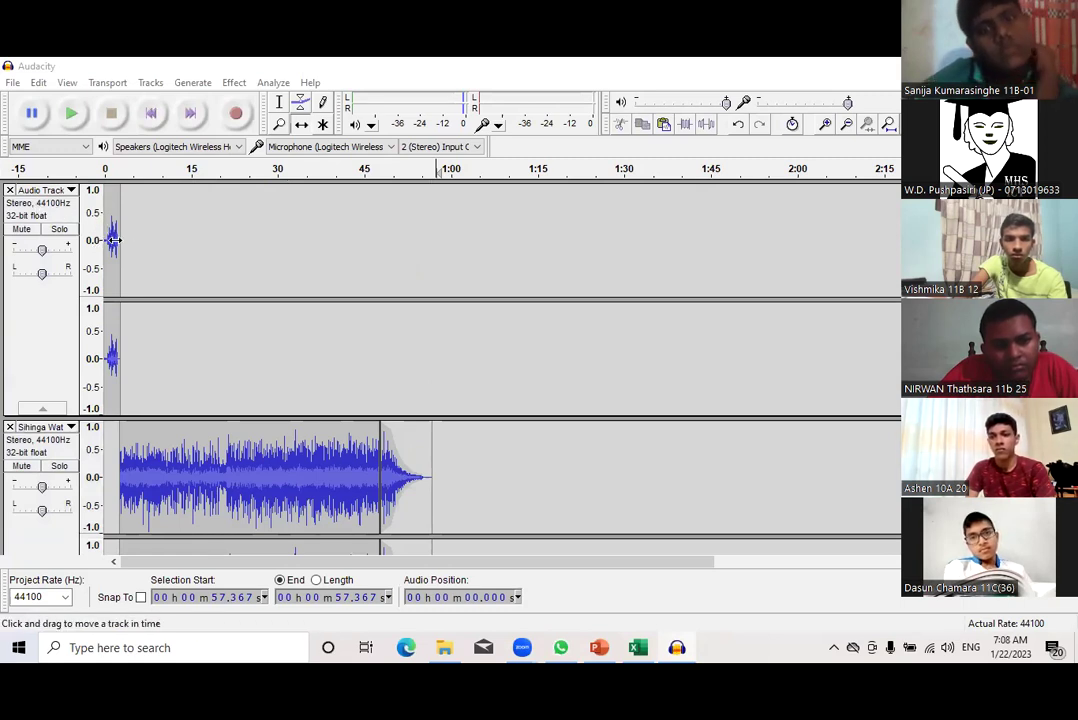
{"action": "left_click", "coordinate": [9, 190]}
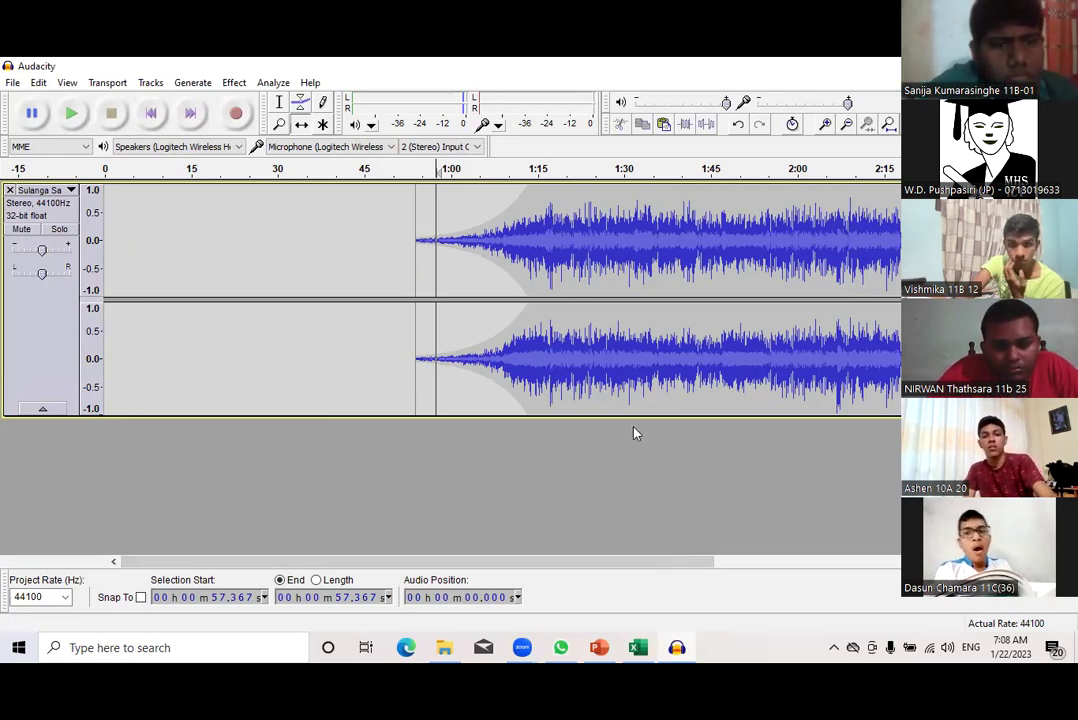
{"action": "scroll", "coordinate": [633, 433], "scroll_direction": "up", "scroll_amount": 3}
{"action": "scroll", "coordinate": [433, 407], "scroll_direction": "up", "scroll_amount": 2}
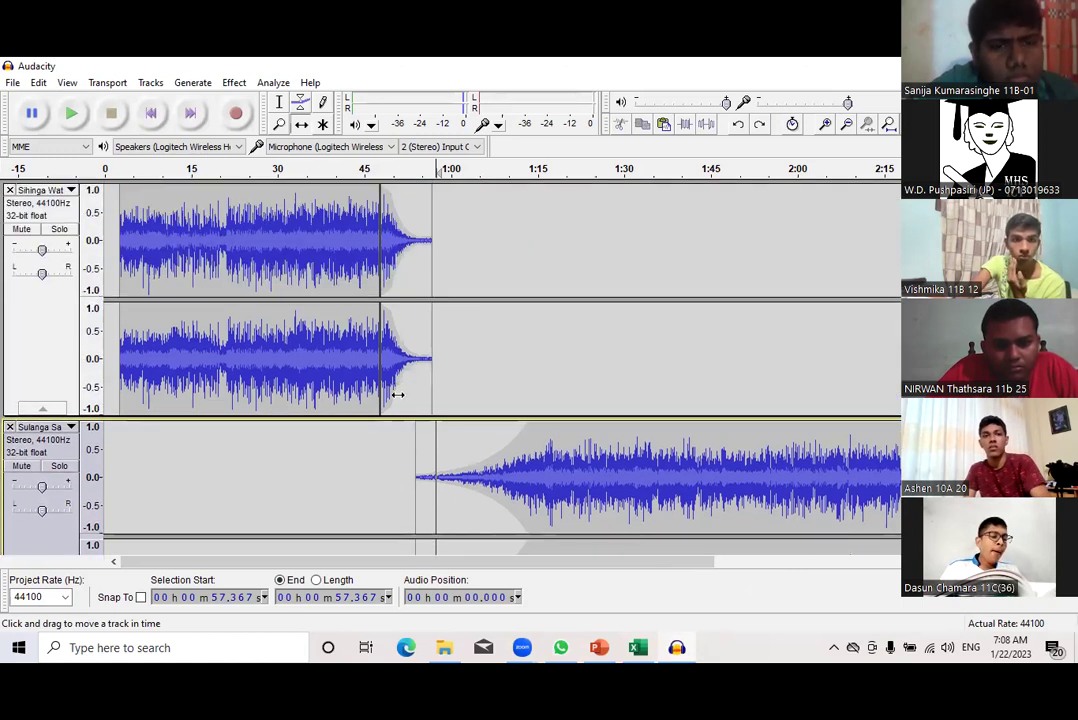
Play the two remaining songs briefly, first from 57.367 s and again from the beginning of the timeline
{"action": "scroll", "coordinate": [292, 365], "scroll_direction": "down", "scroll_amount": 3}
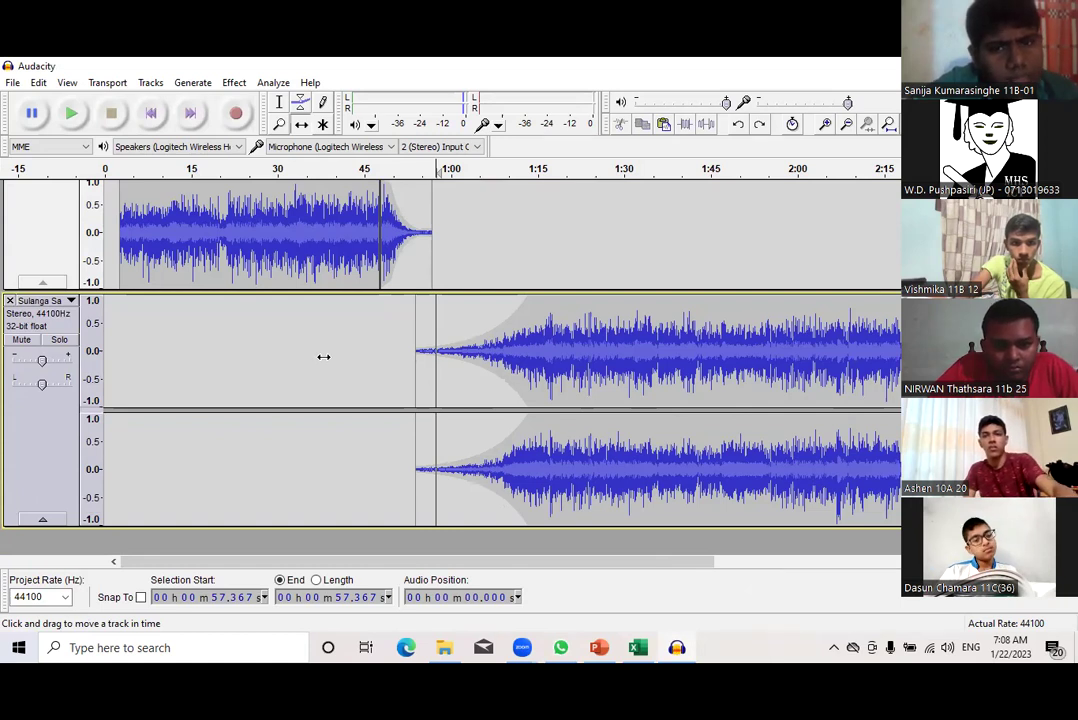
{"action": "scroll", "coordinate": [382, 308], "scroll_direction": "up", "scroll_amount": 3}
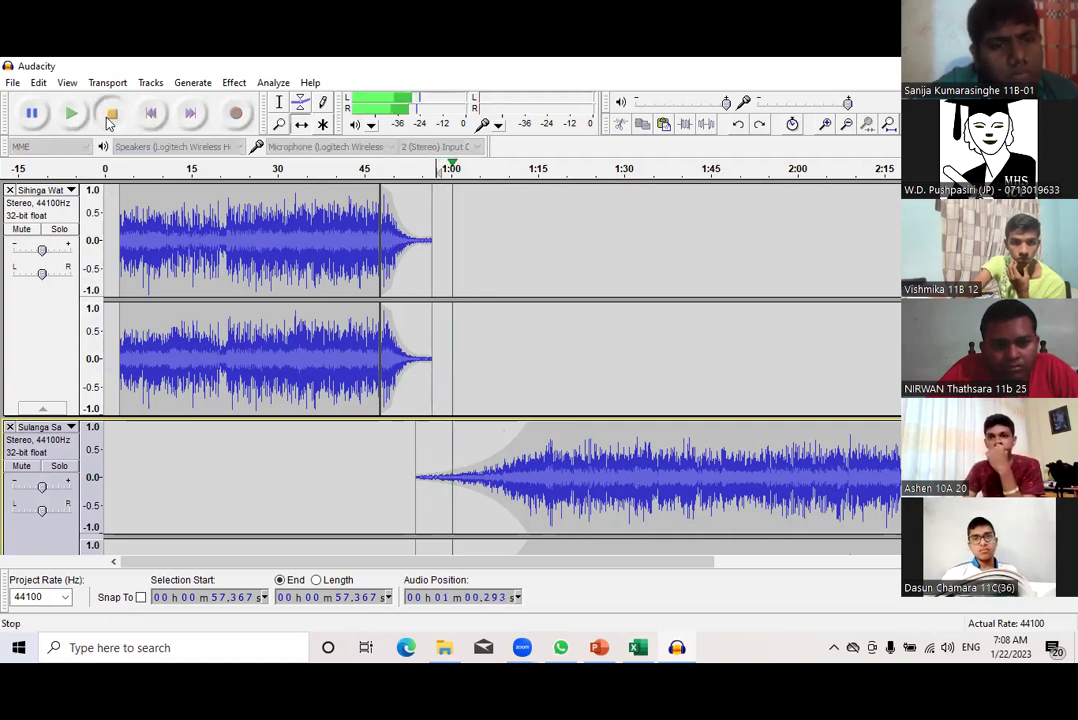
{"action": "left_click", "coordinate": [111, 113]}
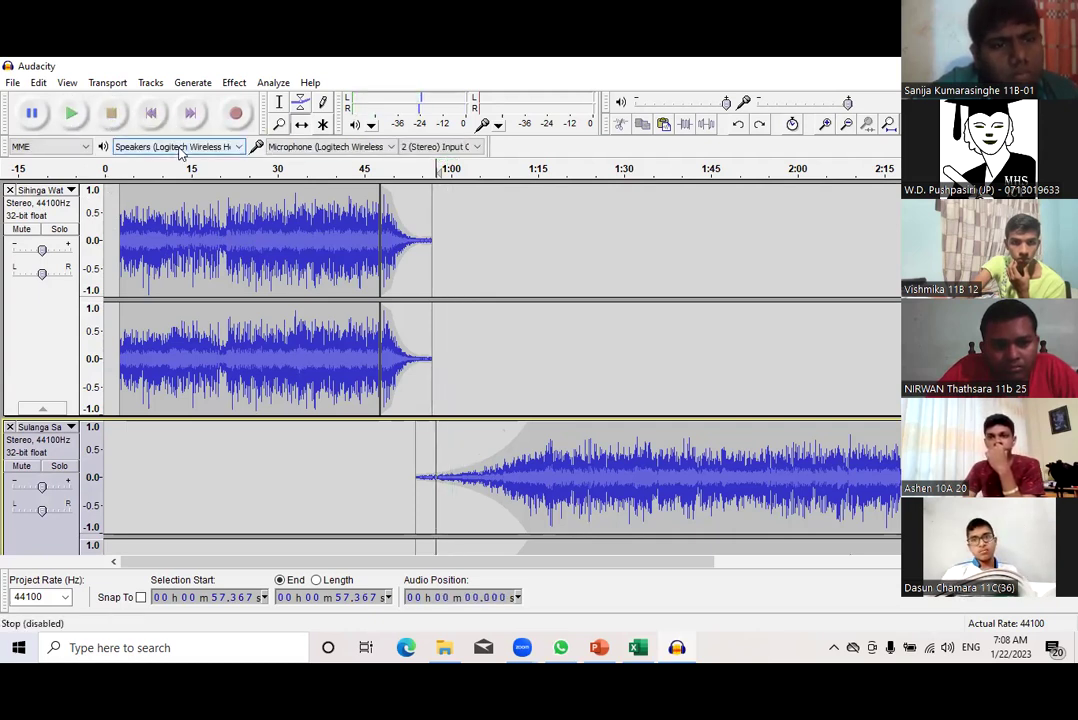
{"action": "left_click", "coordinate": [104, 171]}
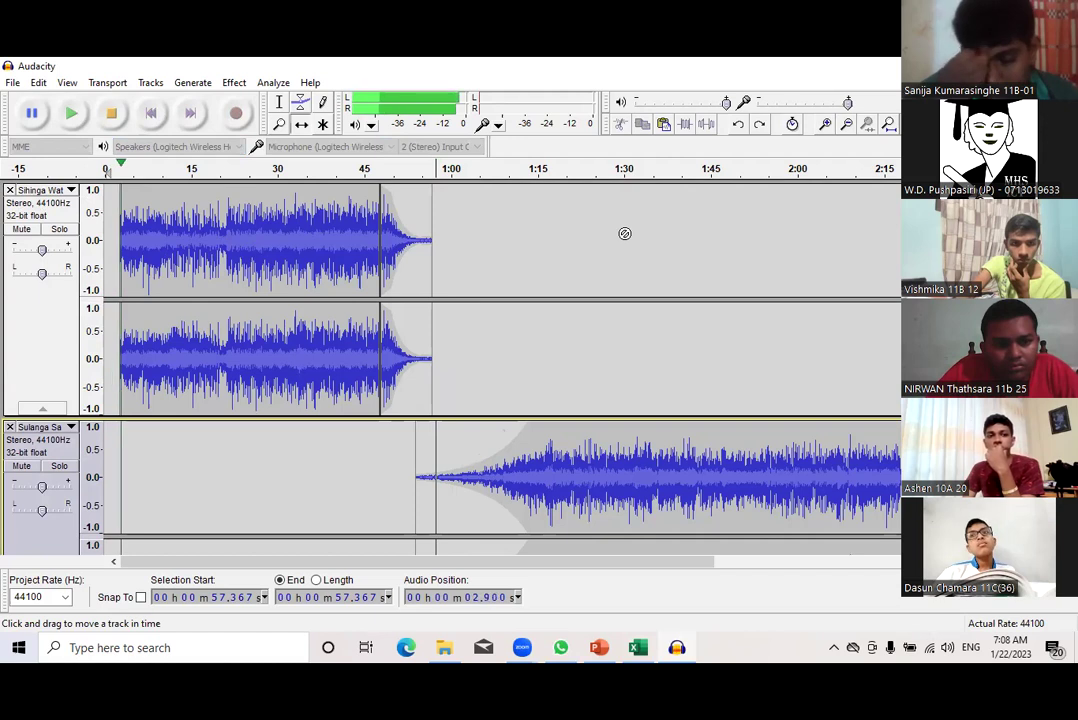
{"action": "left_click", "coordinate": [112, 114]}
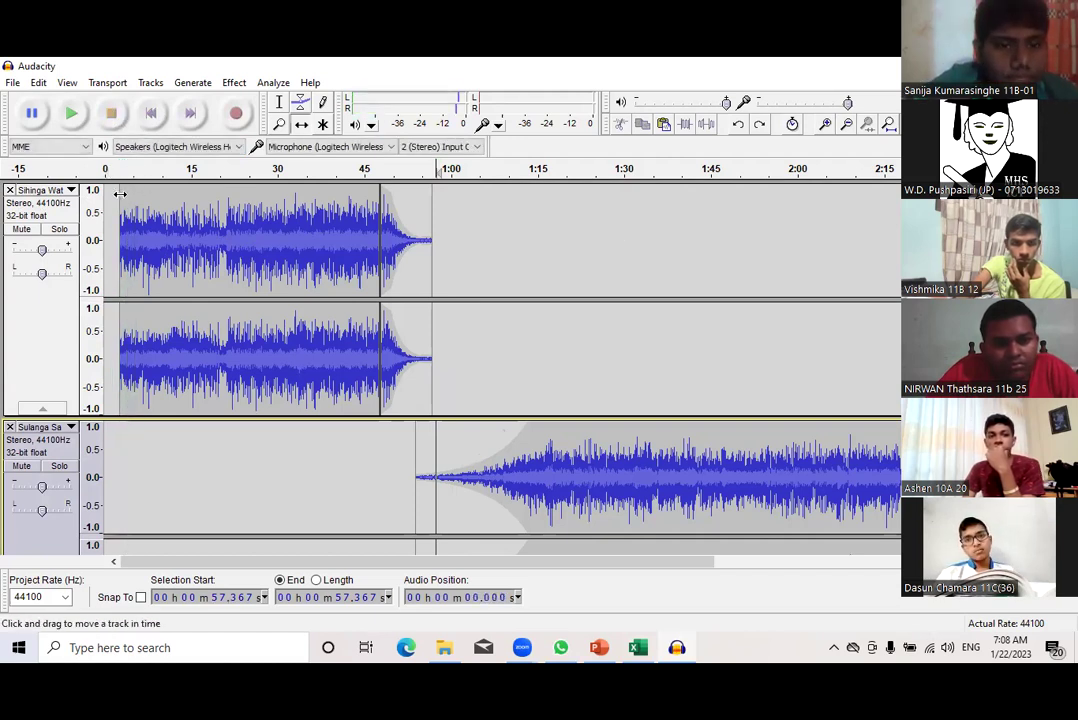
Shift the main Sihinga Watakuru clip earlier to the timeline's beginning, and move its faded clip to meet it at about 44 s
{"action": "left_click", "coordinate": [302, 125]}
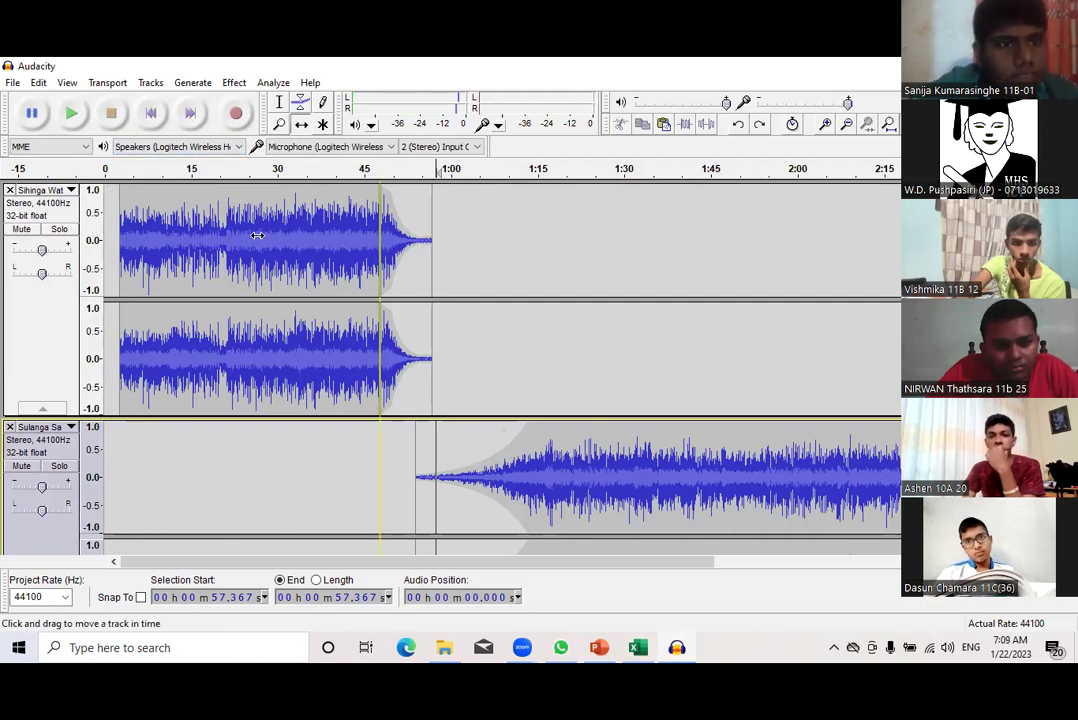
{"action": "left_click_drag", "start_coordinate": [267, 232], "coordinate": [247, 236]}
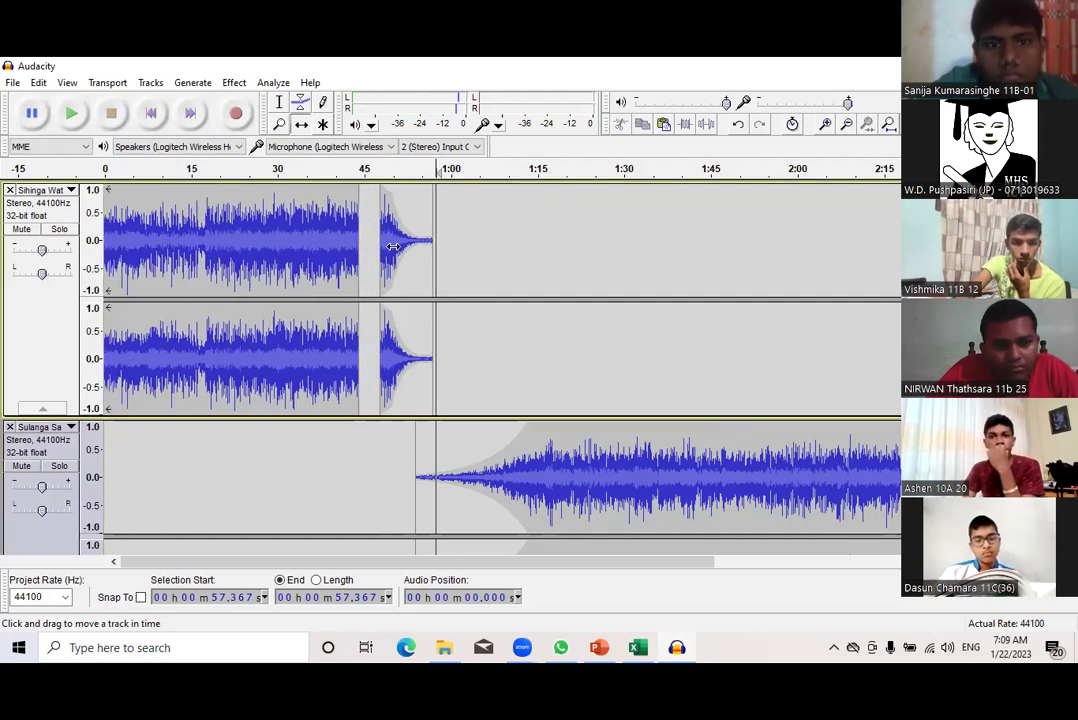
{"action": "left_click_drag", "start_coordinate": [393, 246], "coordinate": [371, 246]}
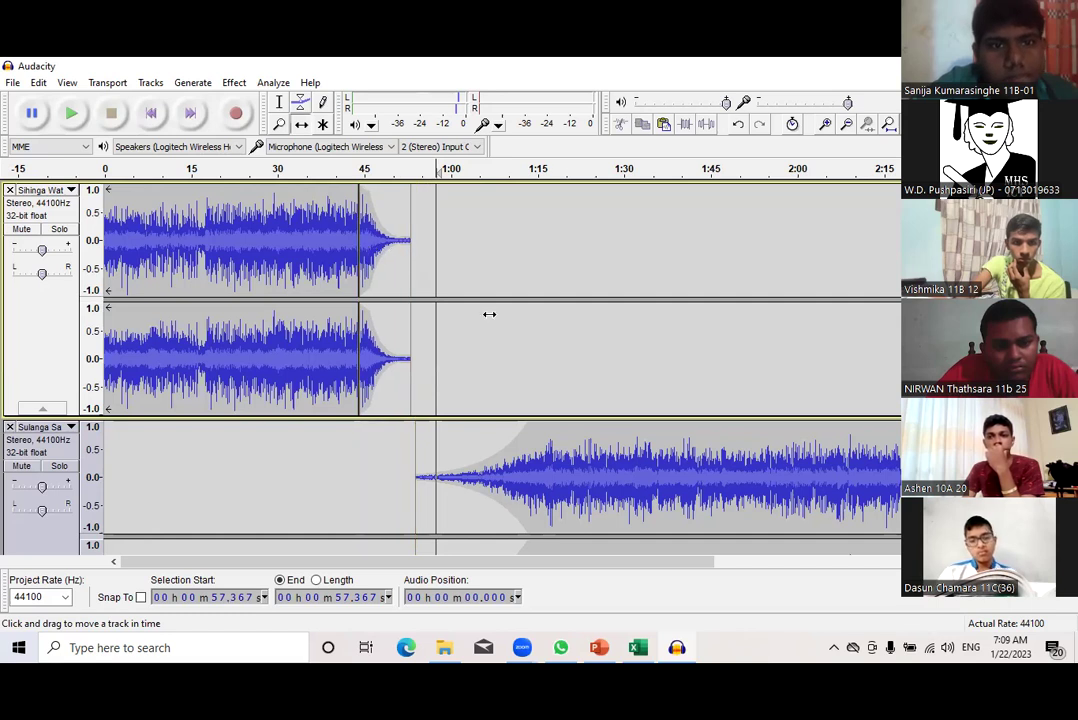
Shift the Sulanga Samaga Ekathuwela track earlier to start at about 50 s, overlapping the first song's fade-out, and play from about 42 s
{"action": "mouse_move", "coordinate": [593, 477]}
{"action": "left_mouse_down"}
{"action": "mouse_move", "coordinate": [558, 477]}
{"action": "mouse_move", "coordinate": [572, 477]}
{"action": "left_mouse_up"}
{"action": "scroll", "coordinate": [590, 460], "scroll_direction": "down", "scroll_amount": 2}
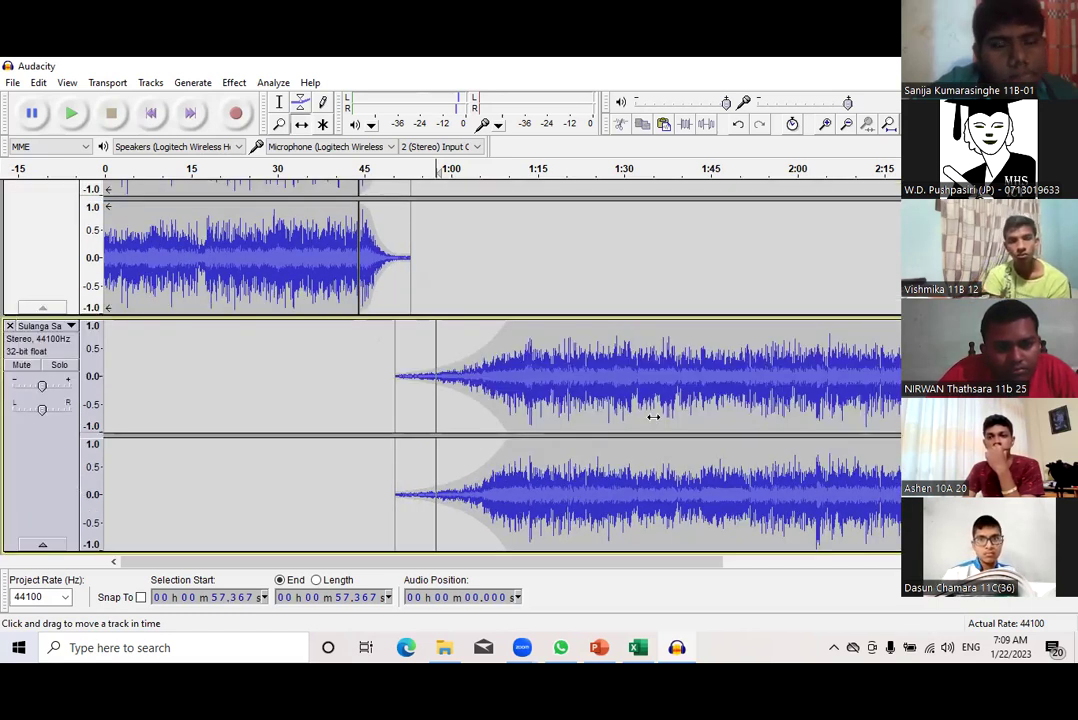
{"action": "scroll", "coordinate": [676, 408], "scroll_direction": "up", "scroll_amount": 2}
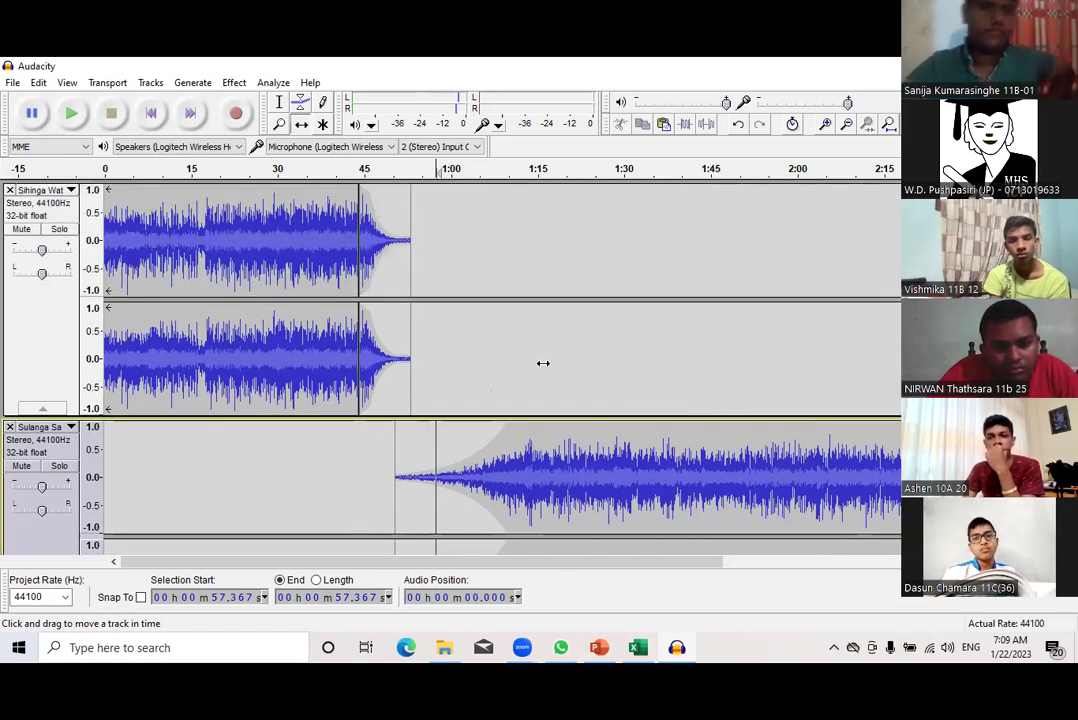
{"action": "left_click", "coordinate": [343, 175]}
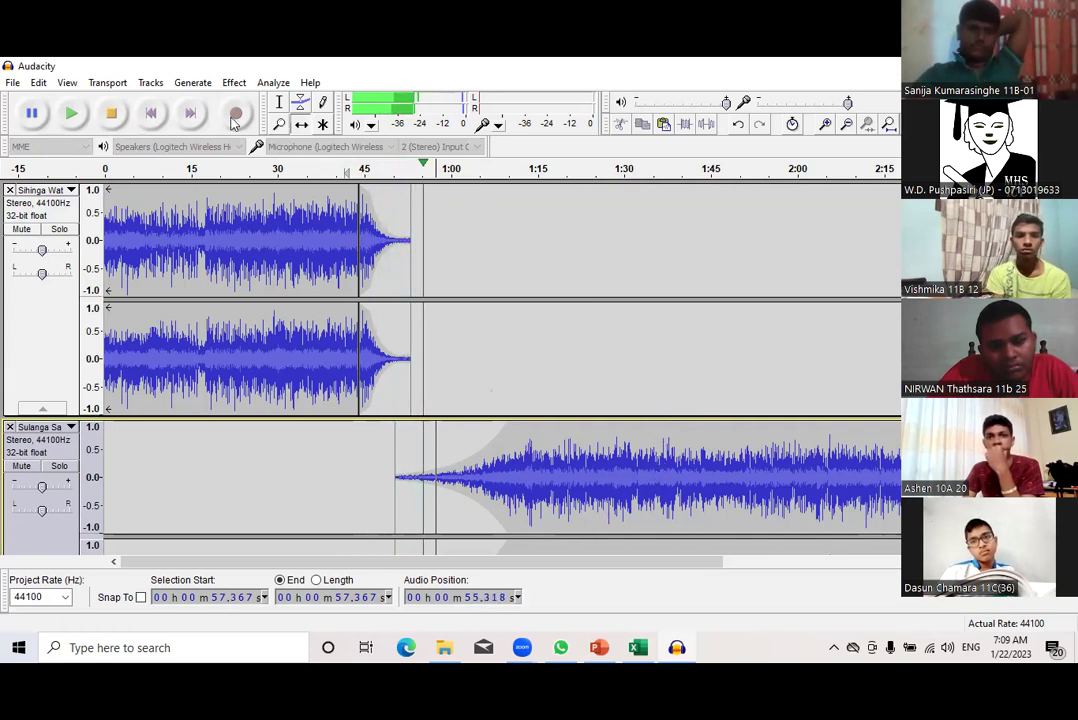
{"action": "left_click", "coordinate": [112, 118]}
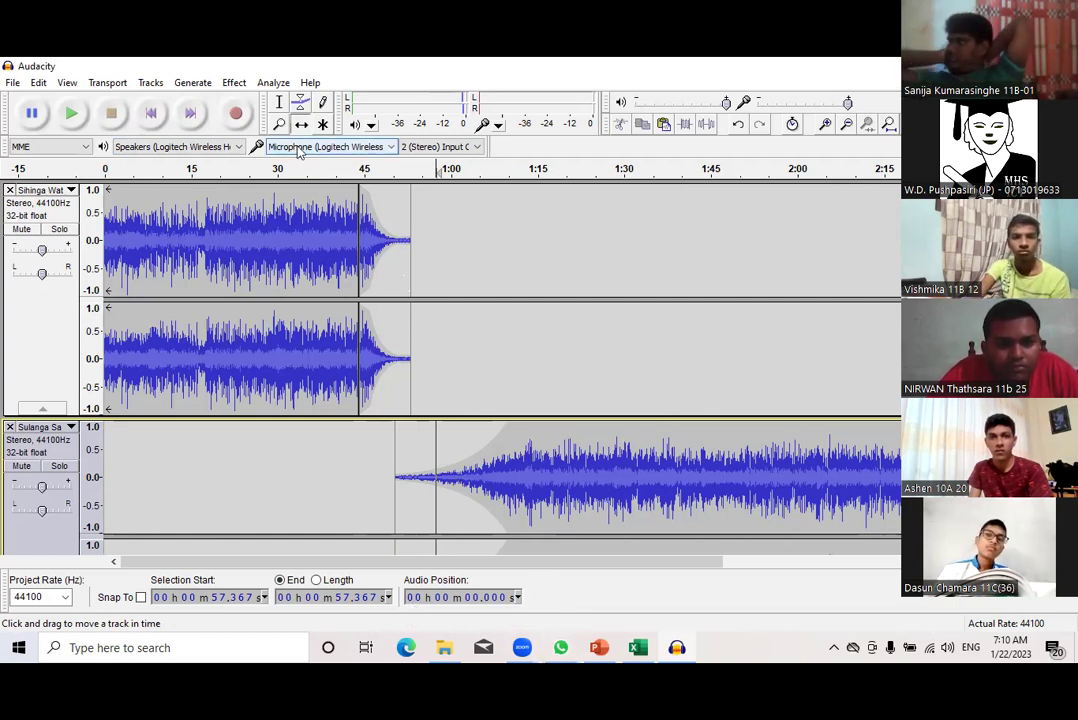
Record a short voice clip at 57.367 s on a new track and shift it earlier to start where the Sihinga Watakuru song ends, about 53 s
{"action": "left_click", "coordinate": [237, 115]}
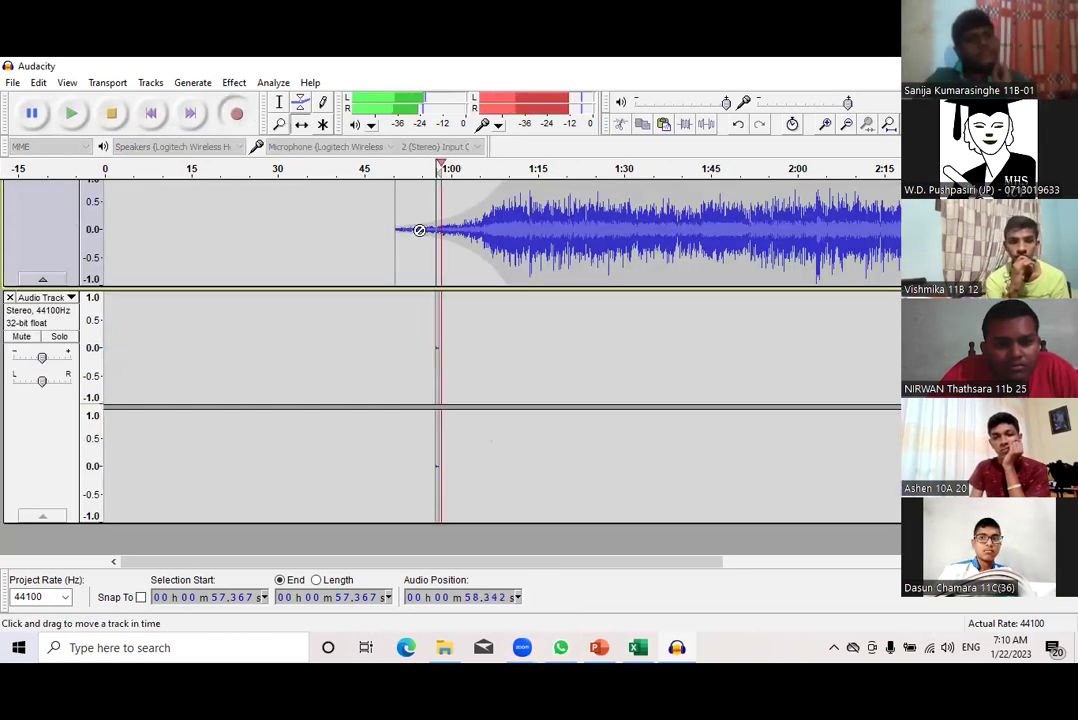
{"action": "left_click", "coordinate": [111, 113]}
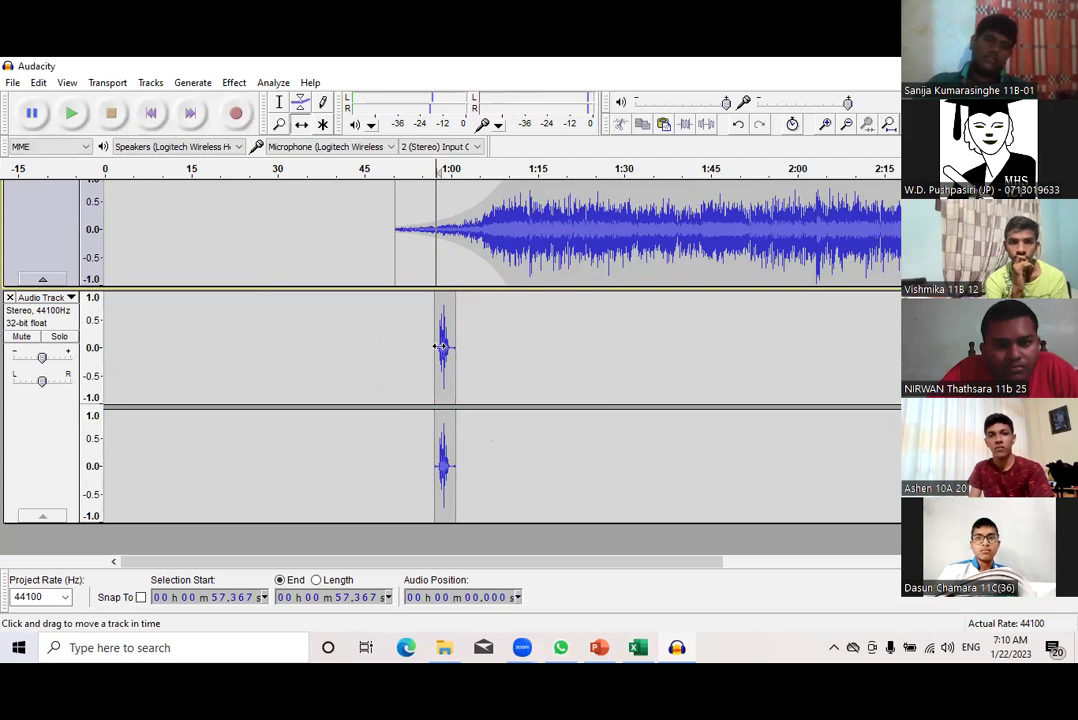
{"action": "scroll", "coordinate": [491, 363], "scroll_direction": "up", "scroll_amount": 1}
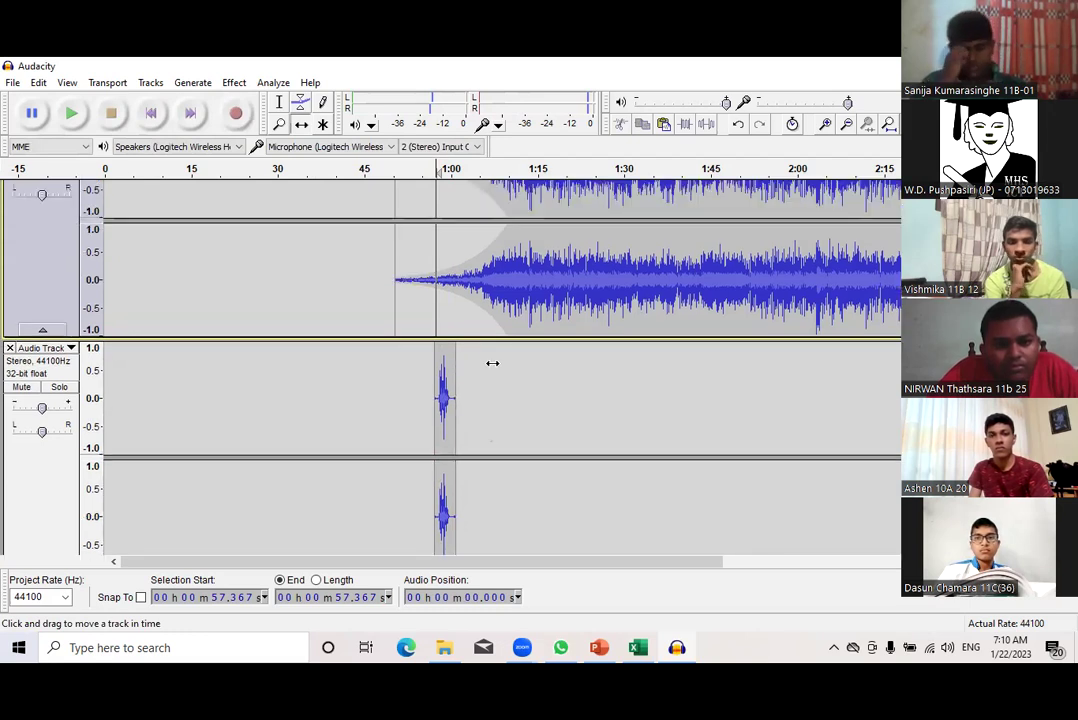
{"action": "scroll", "coordinate": [492, 363], "scroll_direction": "up", "scroll_amount": 5}
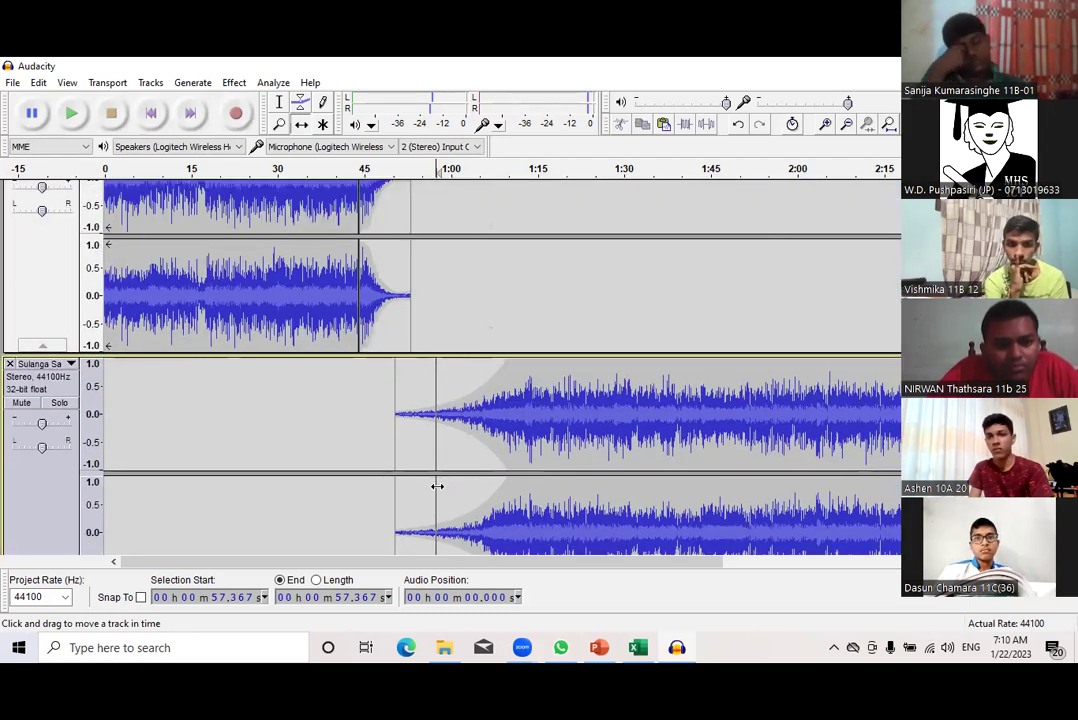
{"action": "scroll", "coordinate": [437, 486], "scroll_direction": "down", "scroll_amount": 4}
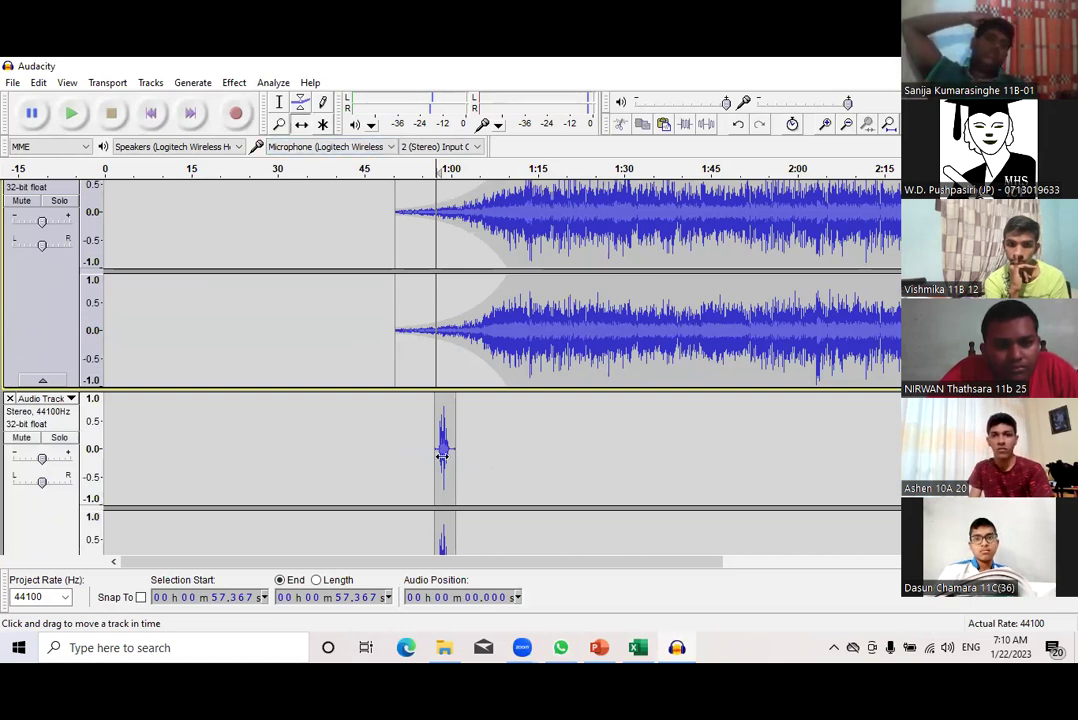
{"action": "left_click_drag", "start_coordinate": [433, 457], "coordinate": [418, 457]}
{"action": "scroll", "coordinate": [418, 462], "scroll_direction": "down", "scroll_amount": 2}
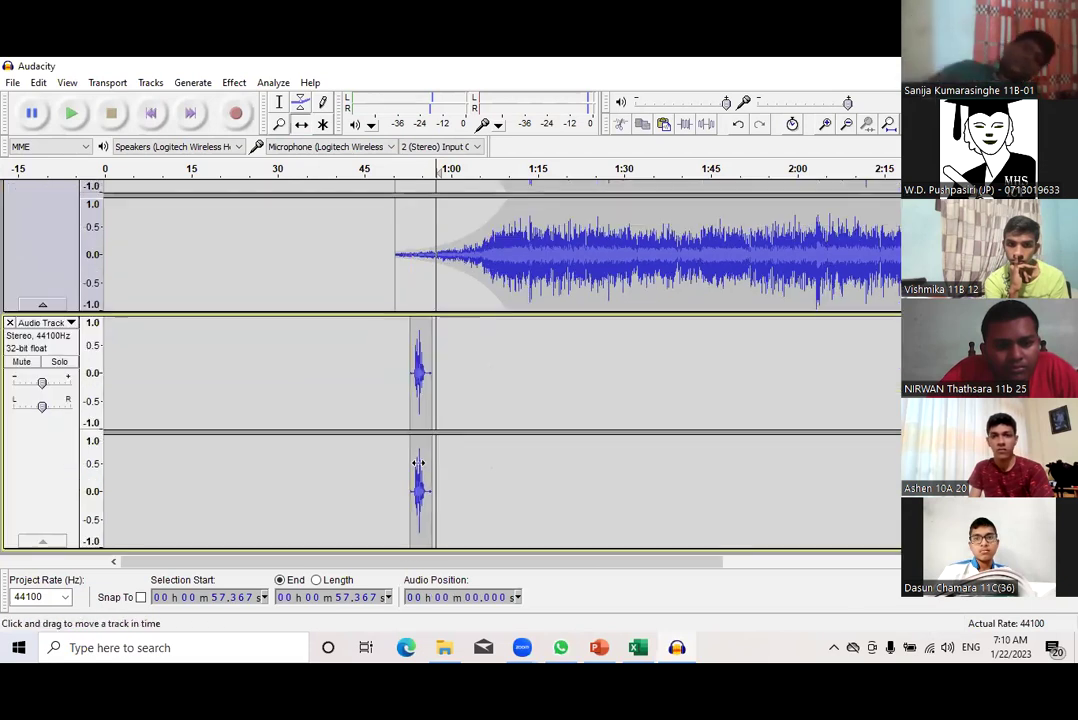
{"action": "scroll", "coordinate": [424, 469], "scroll_direction": "up", "scroll_amount": 5}
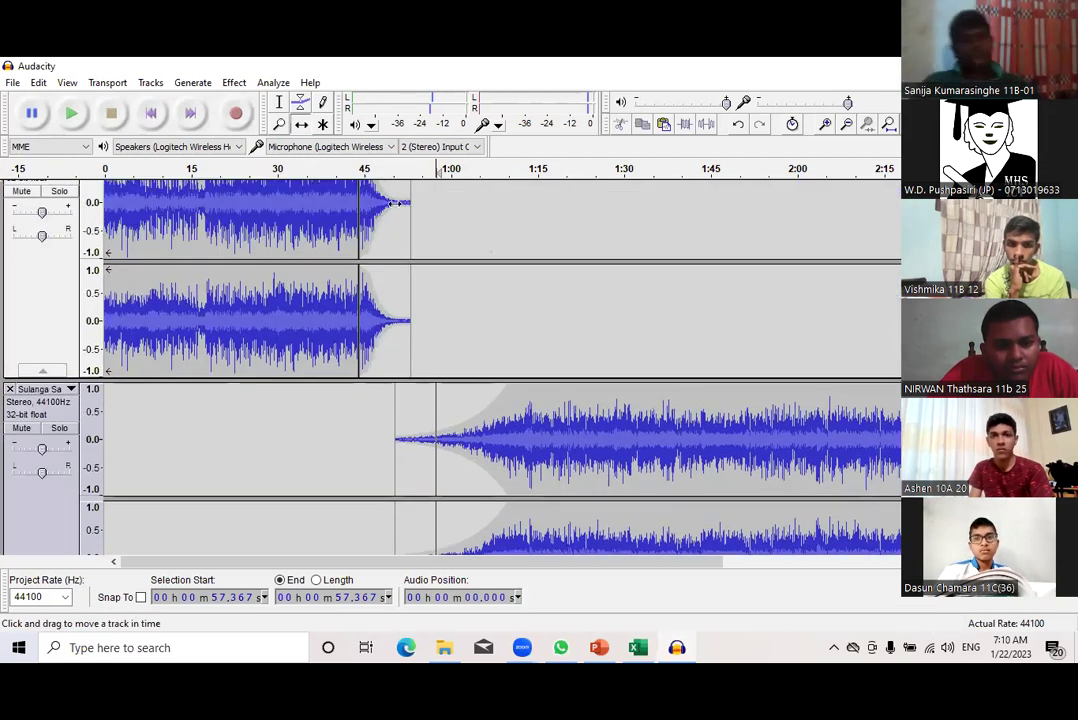
{"action": "scroll", "coordinate": [410, 413], "scroll_direction": "down", "scroll_amount": 4}
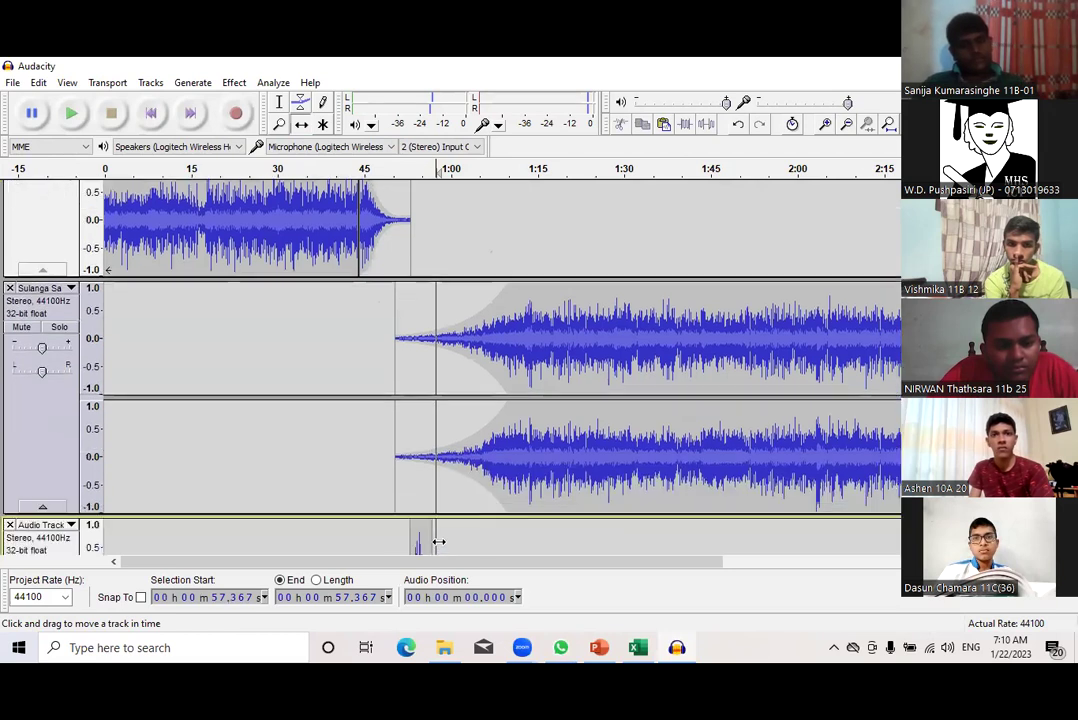
Play the mix from about 41 s through the song transition and the voice clip, and stop playback
{"action": "scroll", "coordinate": [448, 500], "scroll_direction": "up", "scroll_amount": 4}
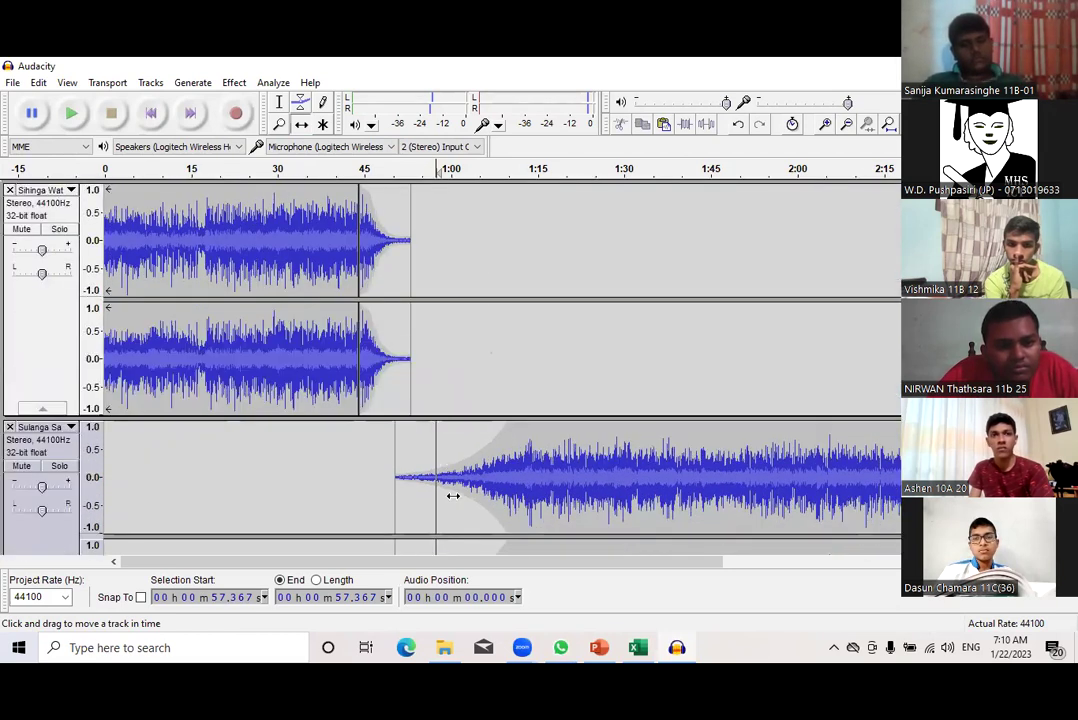
{"action": "left_click", "coordinate": [340, 170]}
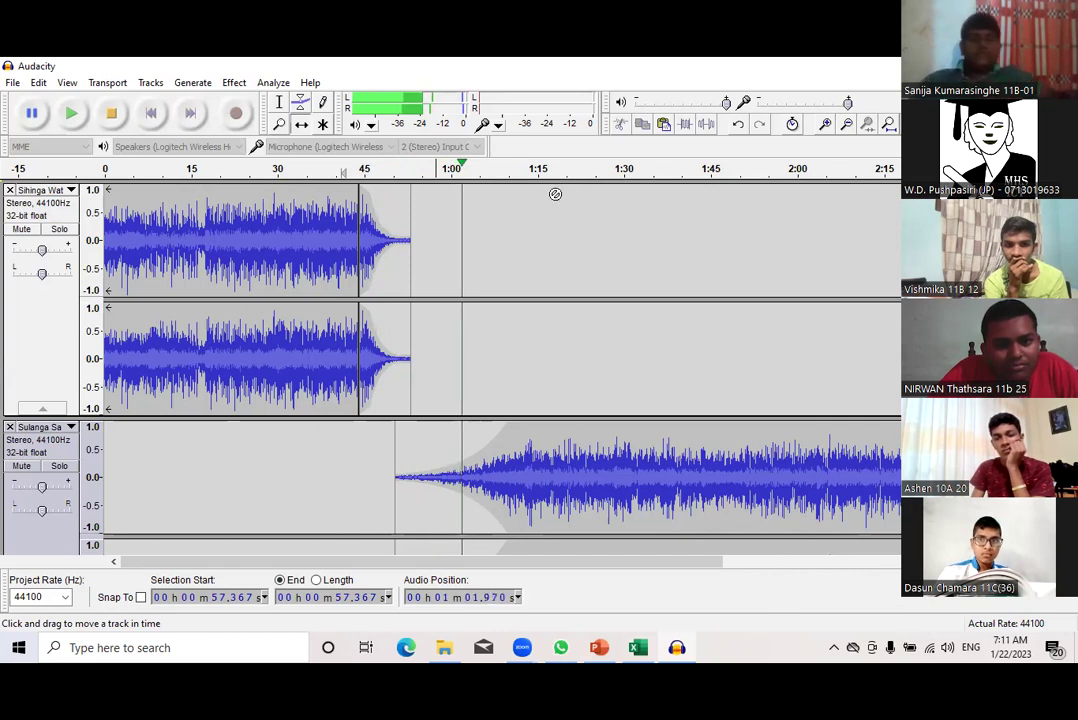
{"action": "left_click", "coordinate": [112, 114]}
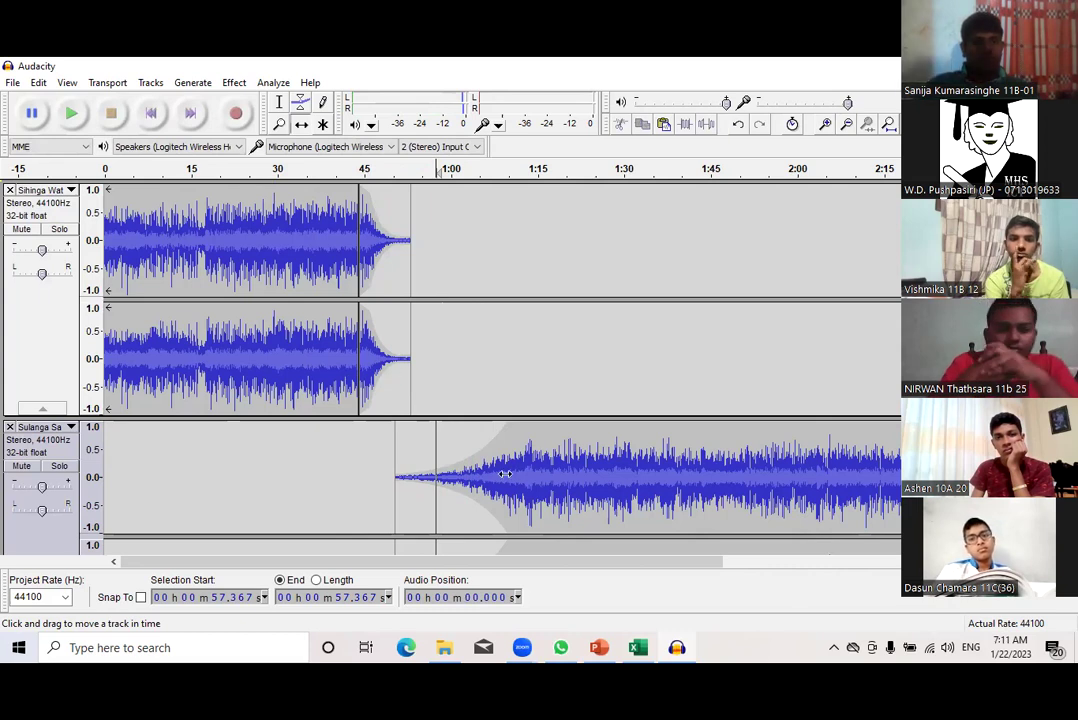
Add envelope points to the Sulanga Samaga track, lowering its volume from about 1:24 to roughly 0.6 at about 1:31
{"action": "scroll", "coordinate": [521, 507], "scroll_direction": "down", "scroll_amount": 5}
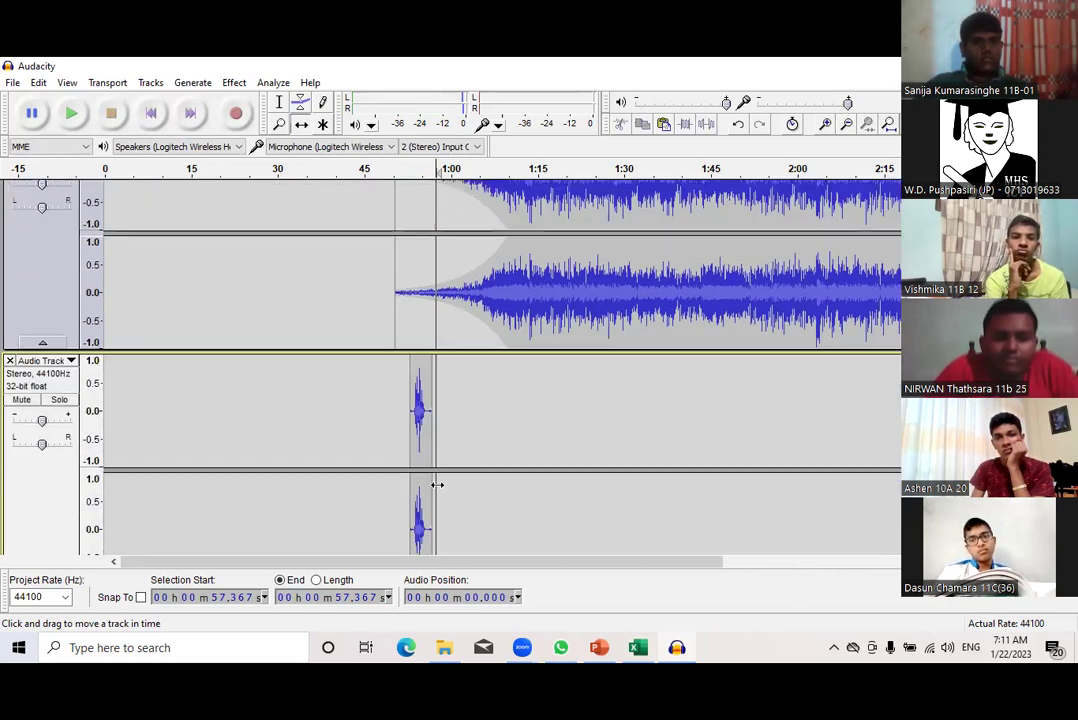
{"action": "scroll", "coordinate": [460, 409], "scroll_direction": "up", "scroll_amount": 2}
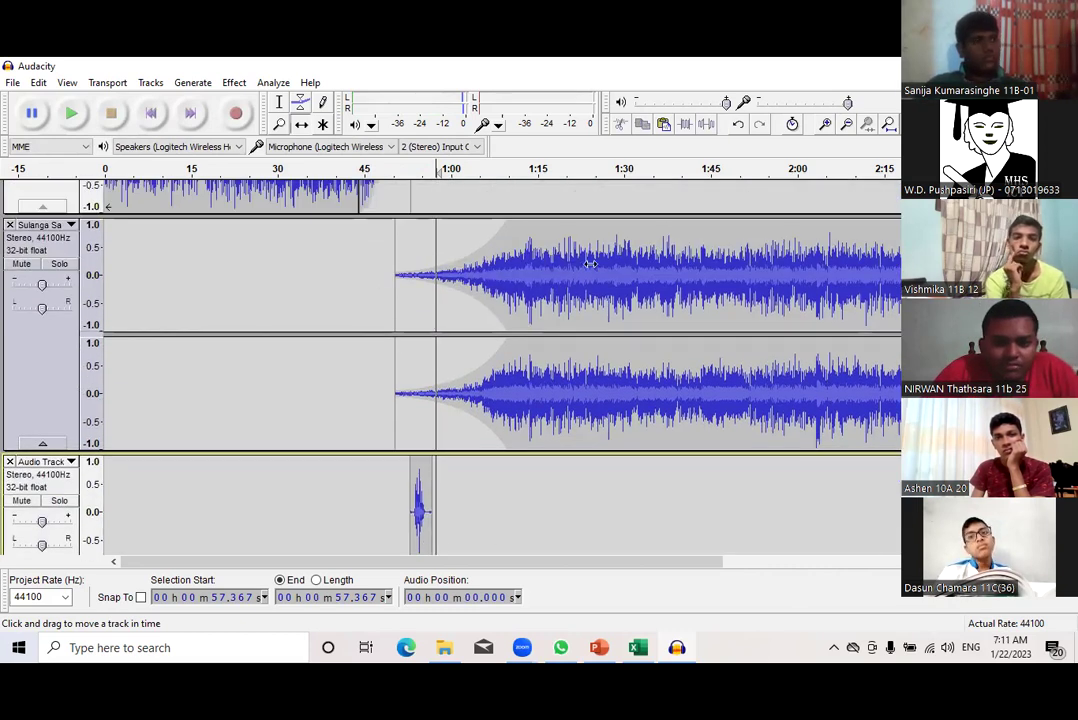
{"action": "scroll", "coordinate": [587, 250], "scroll_direction": "up", "scroll_amount": 3}
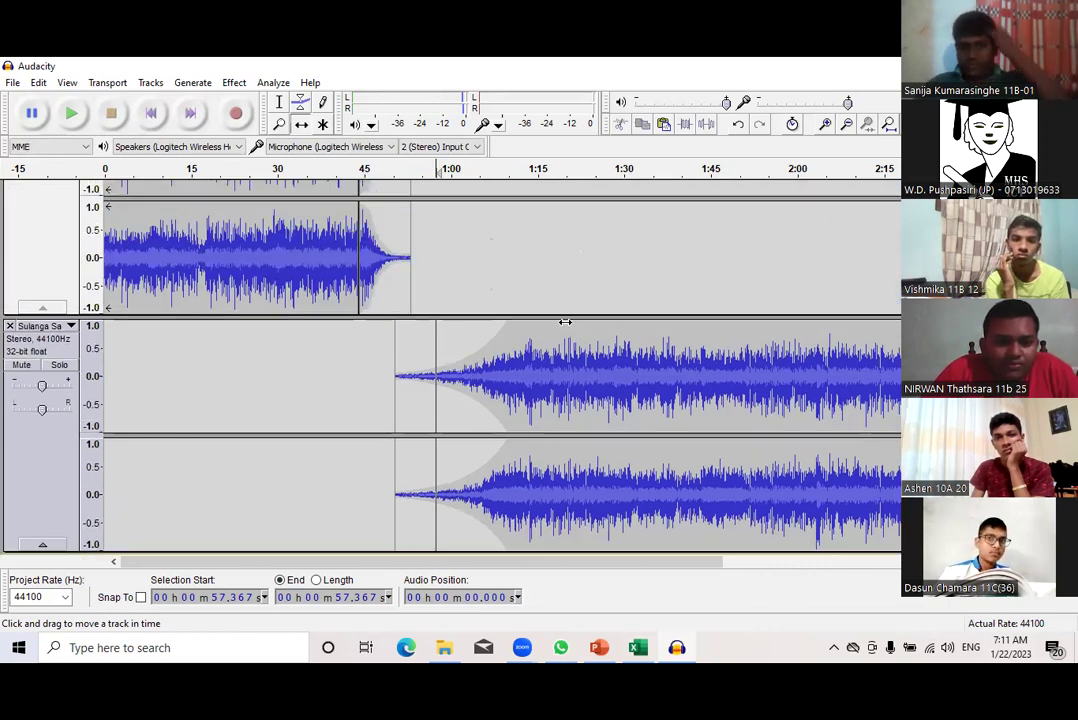
{"action": "left_click", "coordinate": [302, 104]}
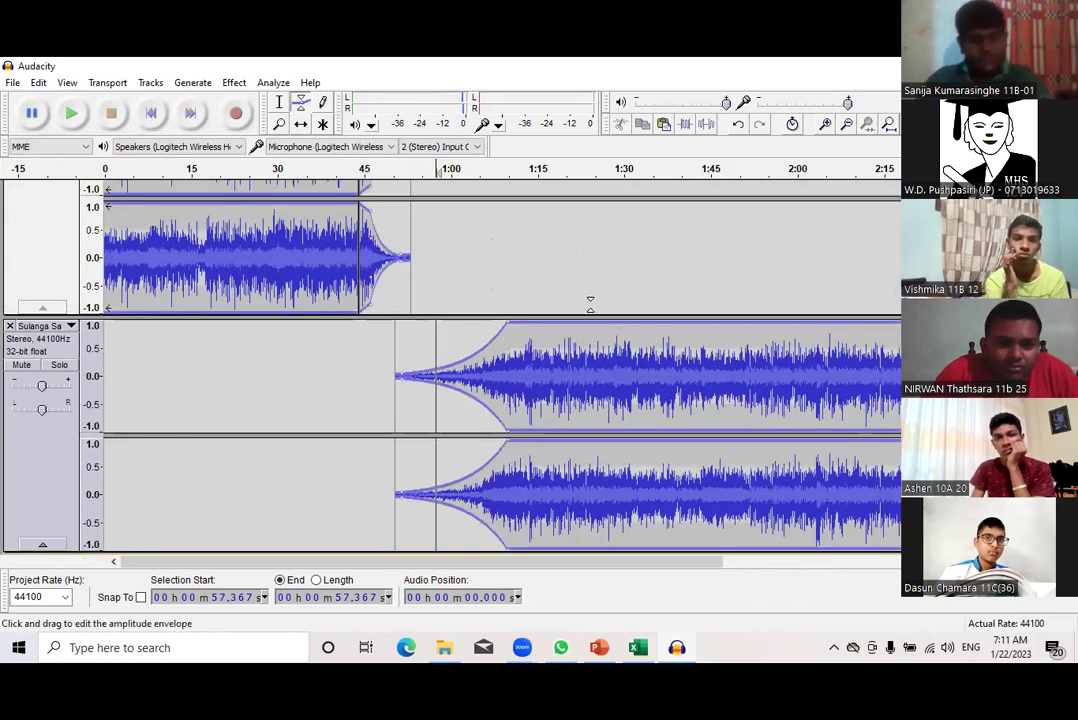
{"action": "left_click", "coordinate": [585, 326]}
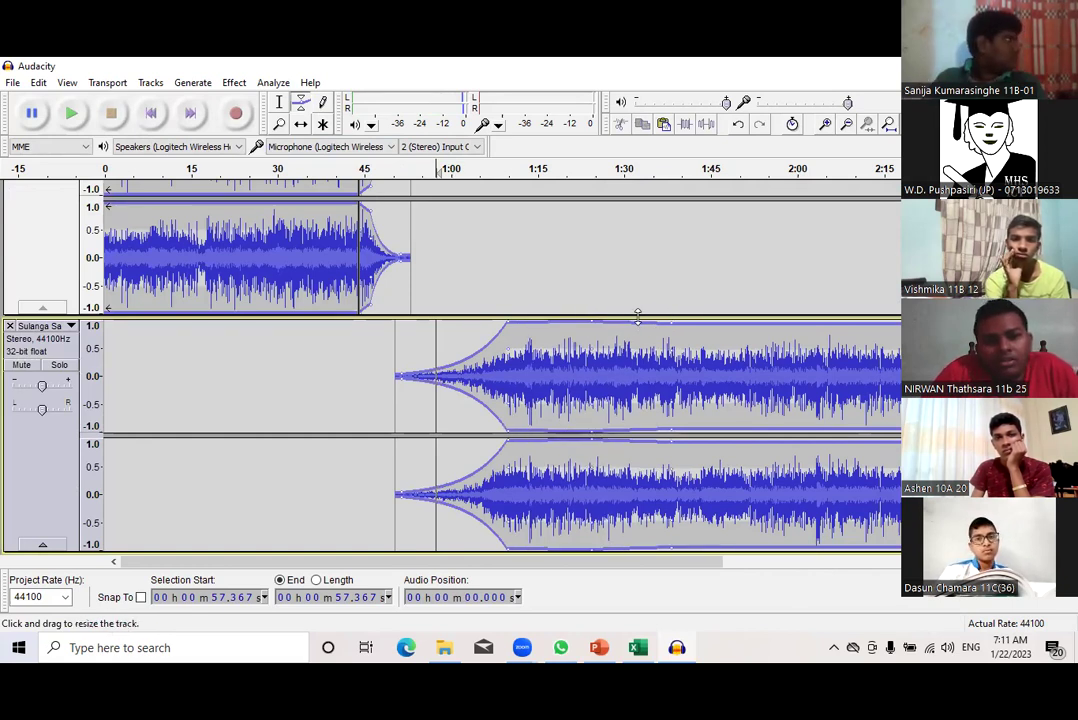
{"action": "scroll", "coordinate": [640, 322], "scroll_direction": "up", "scroll_amount": 3}
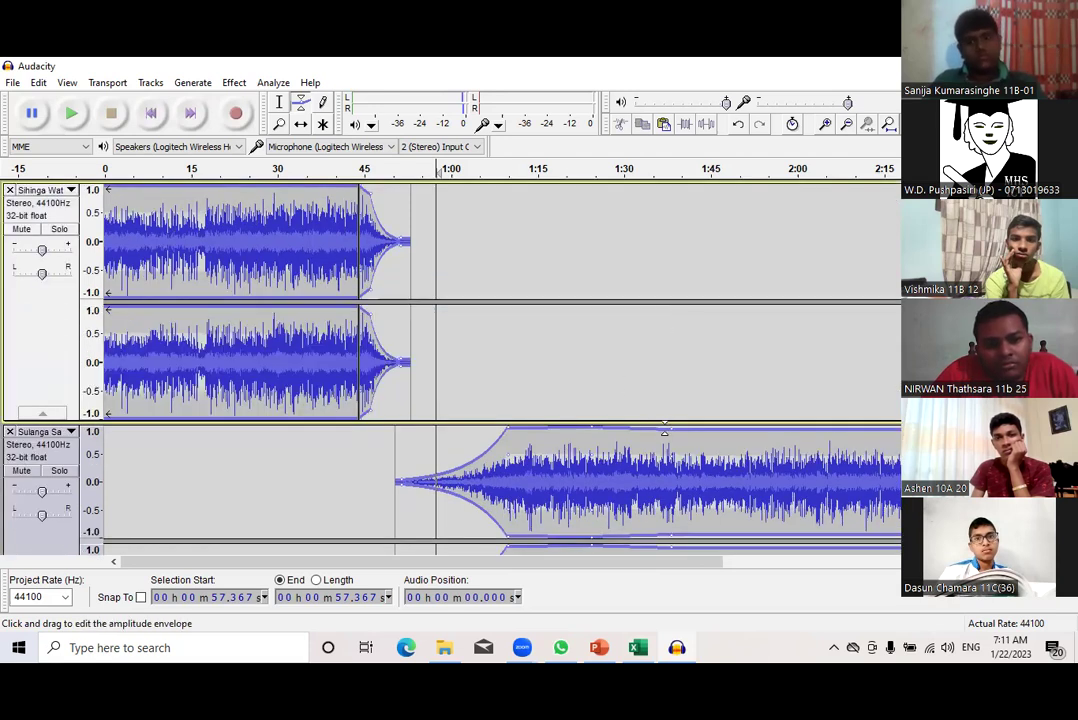
{"action": "left_click_drag", "start_coordinate": [672, 422], "coordinate": [633, 444]}
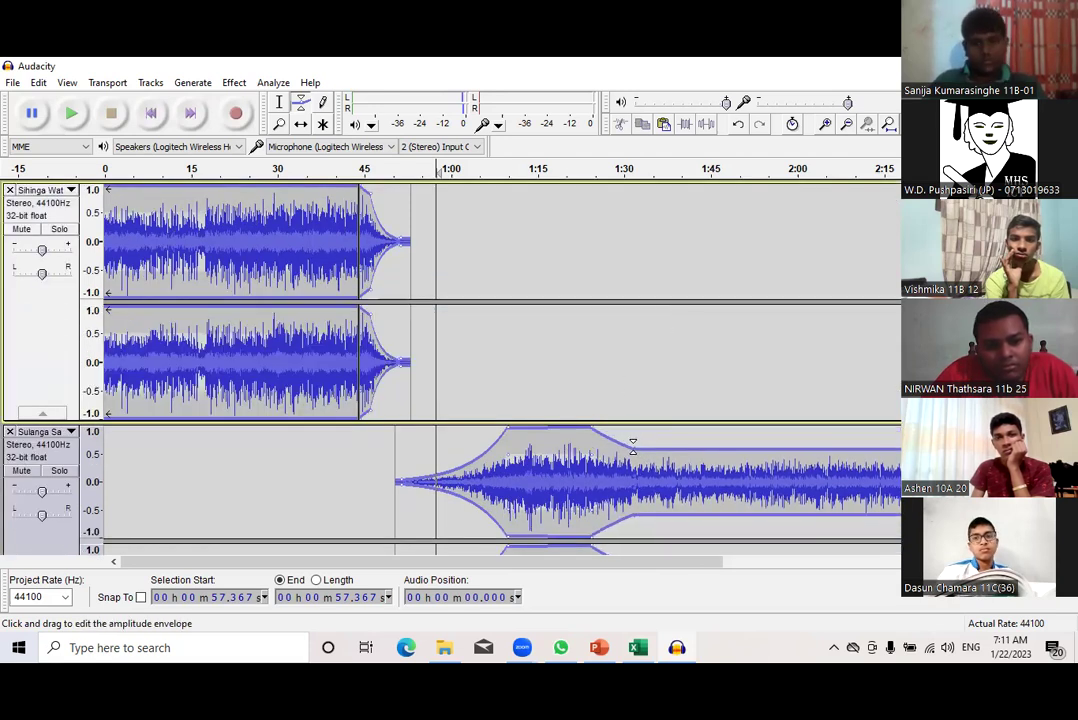
Raise the Sulanga Samaga track's envelope back to full volume at about 1:42 and move the dip's low point to about 1:33
{"action": "scroll", "coordinate": [631, 443], "scroll_direction": "down", "scroll_amount": 3}
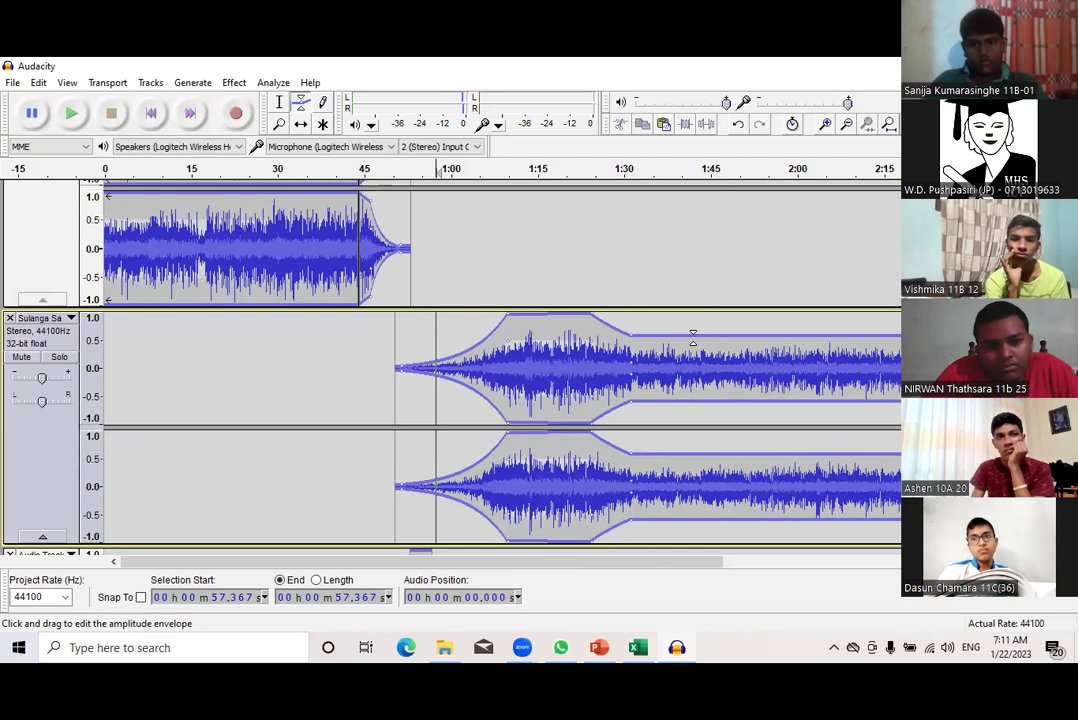
{"action": "left_click", "coordinate": [689, 335]}
{"action": "left_click_drag", "start_coordinate": [689, 335], "coordinate": [694, 314]}
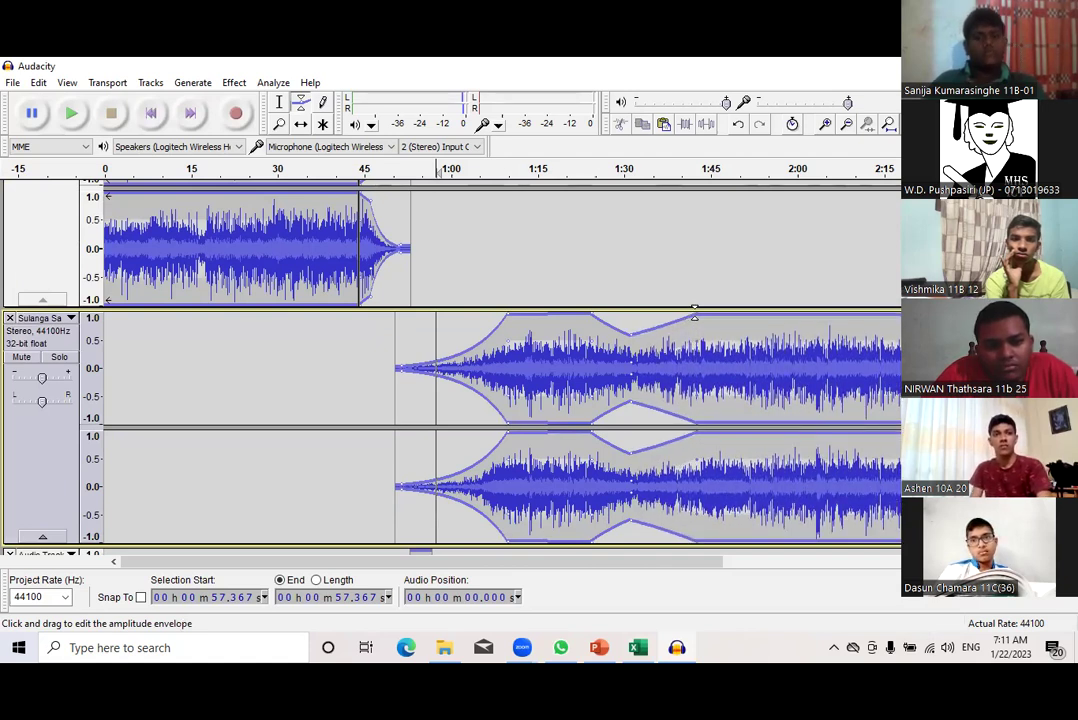
{"action": "scroll", "coordinate": [544, 306], "scroll_direction": "up", "scroll_amount": 3}
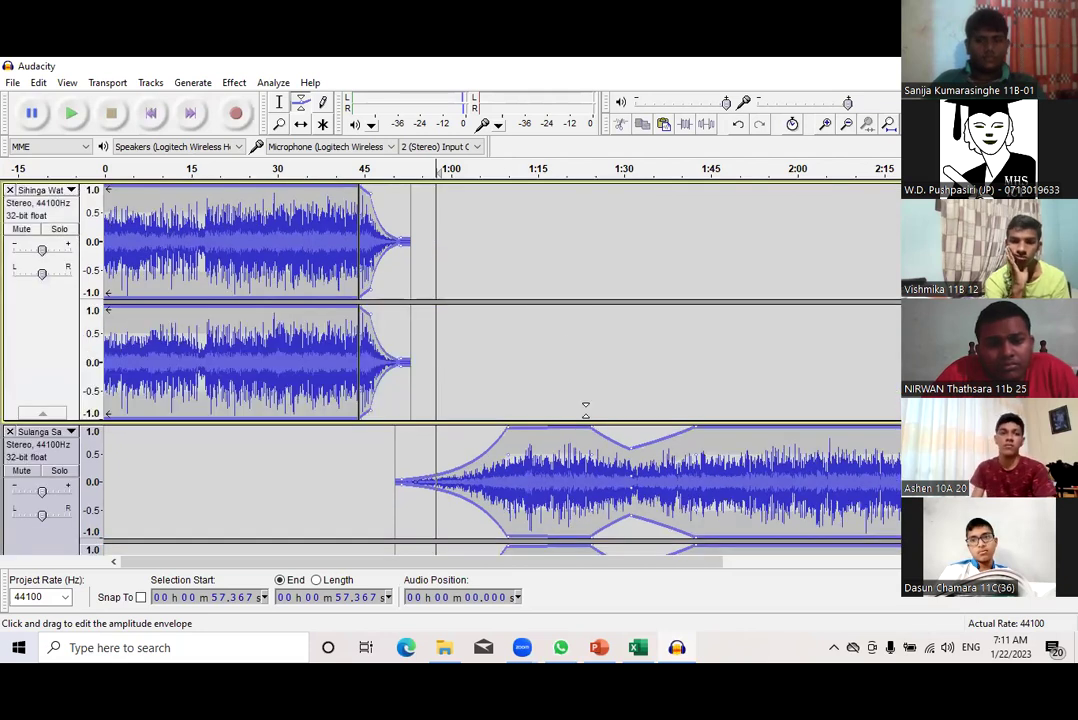
{"action": "left_click_drag", "start_coordinate": [623, 440], "coordinate": [639, 447]}
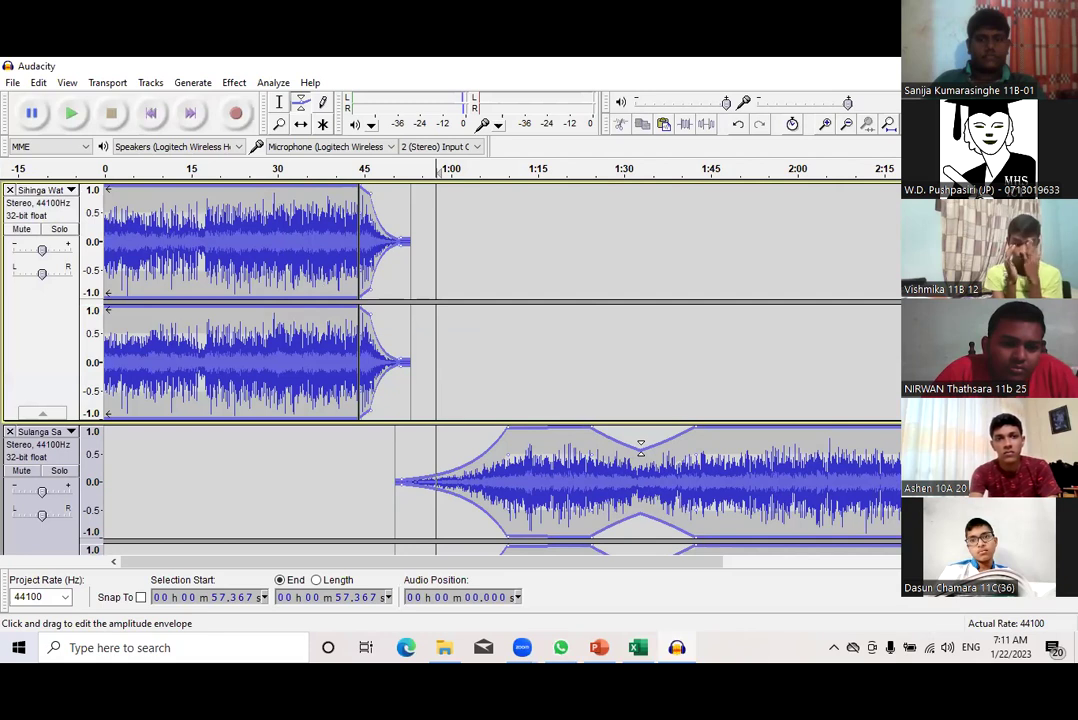
{"action": "scroll", "coordinate": [696, 428], "scroll_direction": "down", "scroll_amount": 3}
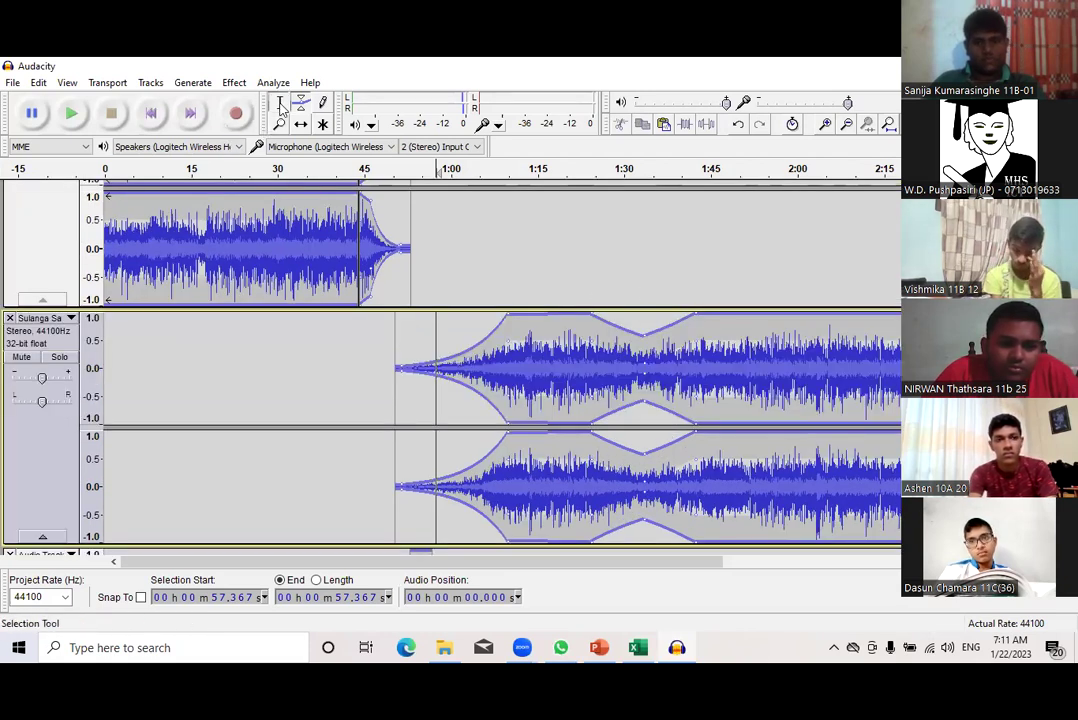
Shift the recorded voice clip to start at about 1:32, under the volume dip in the Sulanga Samaga track
{"action": "left_click", "coordinate": [281, 110]}
{"action": "scroll", "coordinate": [410, 445], "scroll_direction": "down", "scroll_amount": 4}
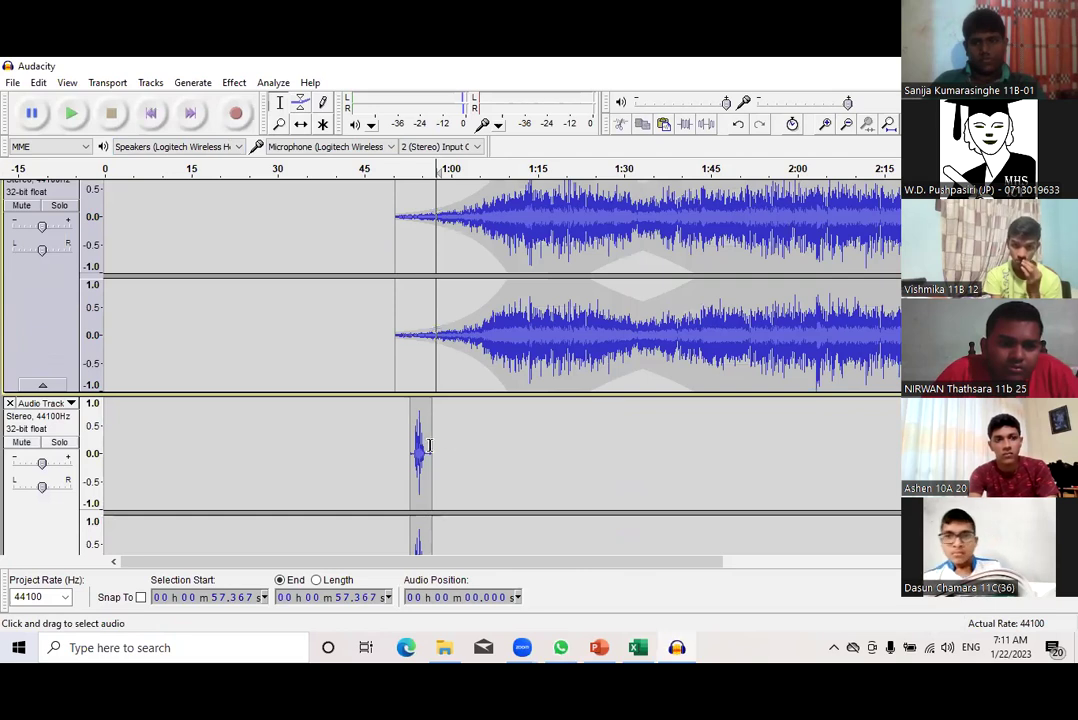
{"action": "left_click", "coordinate": [301, 125]}
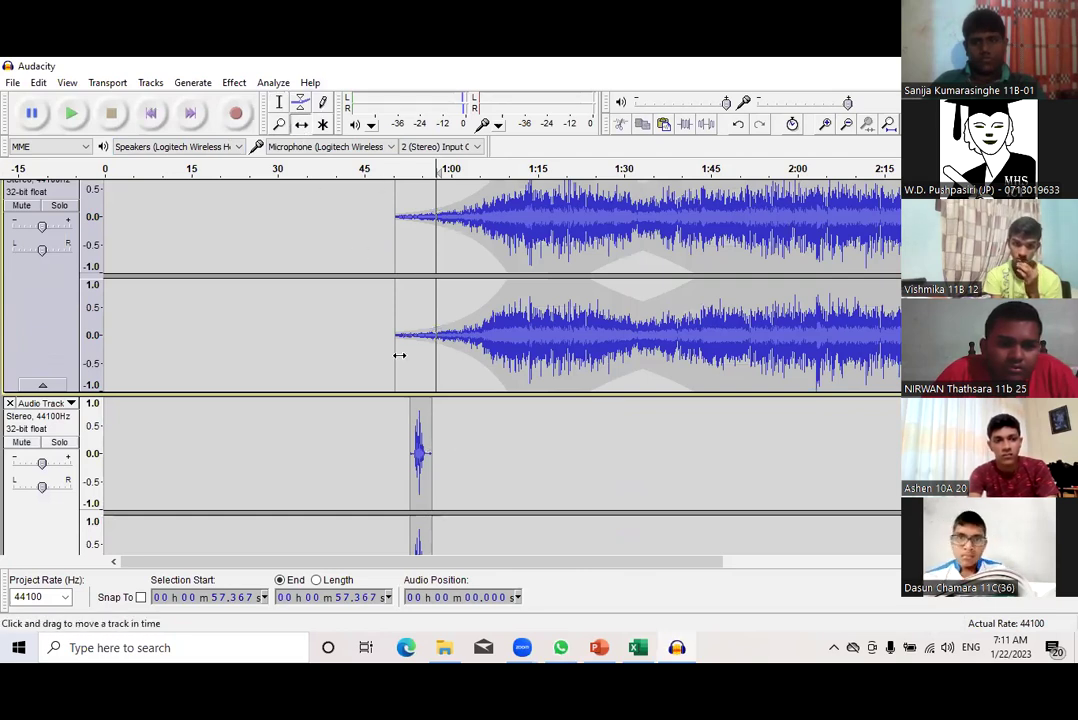
{"action": "left_click_drag", "start_coordinate": [424, 422], "coordinate": [648, 401]}
{"action": "scroll", "coordinate": [429, 402], "scroll_direction": "down", "scroll_amount": 2}
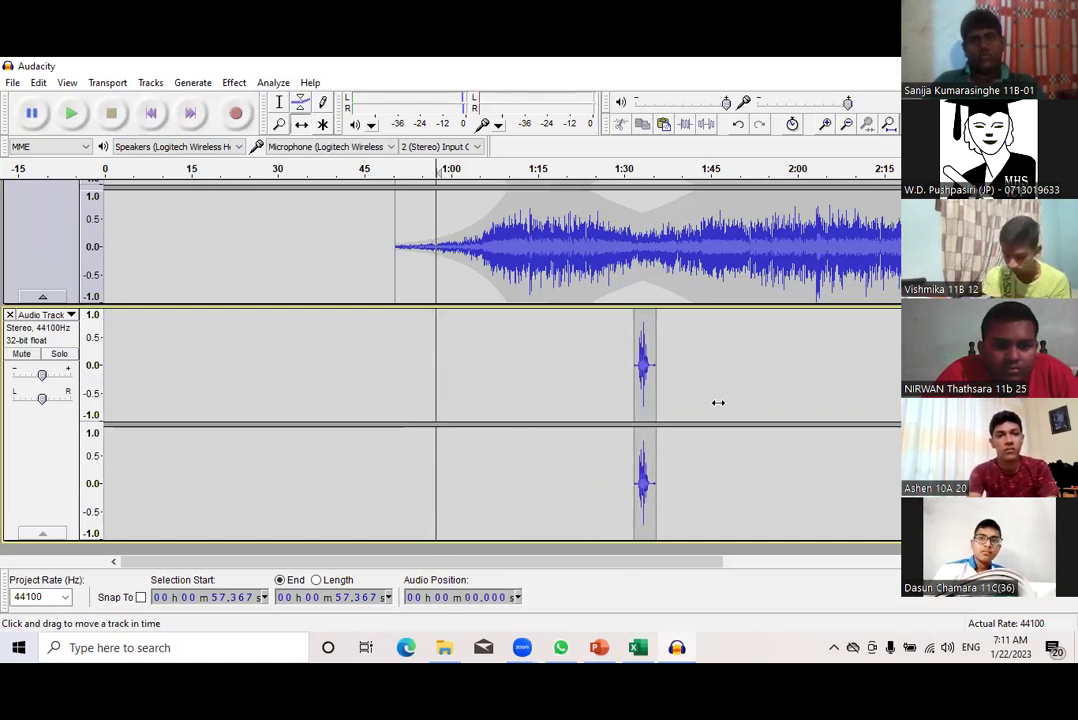
Play the mix from about 1:20 through the volume dip and the voice clip, and stop playback
{"action": "scroll", "coordinate": [718, 402], "scroll_direction": "up", "scroll_amount": 4}
{"action": "left_click", "coordinate": [568, 176]}
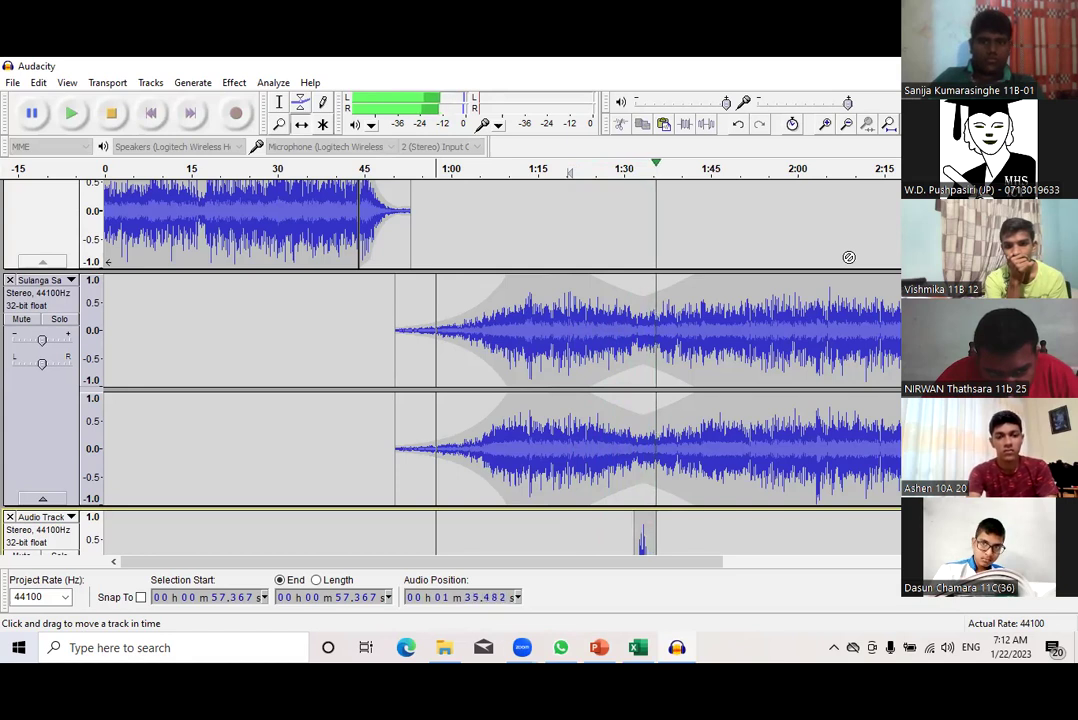
{"action": "left_click", "coordinate": [111, 113]}
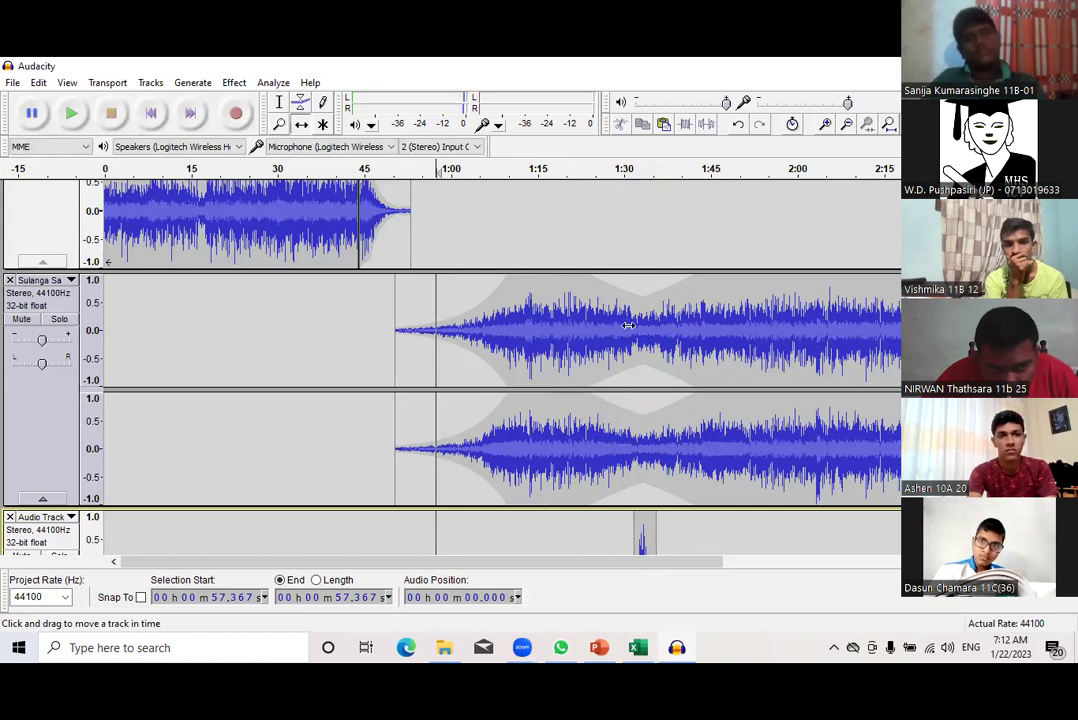
Deepen the Sulanga Samaga track's envelope dip at about 1:33 to near silence, and play the mix from about 1:06
{"action": "left_click", "coordinate": [300, 102]}
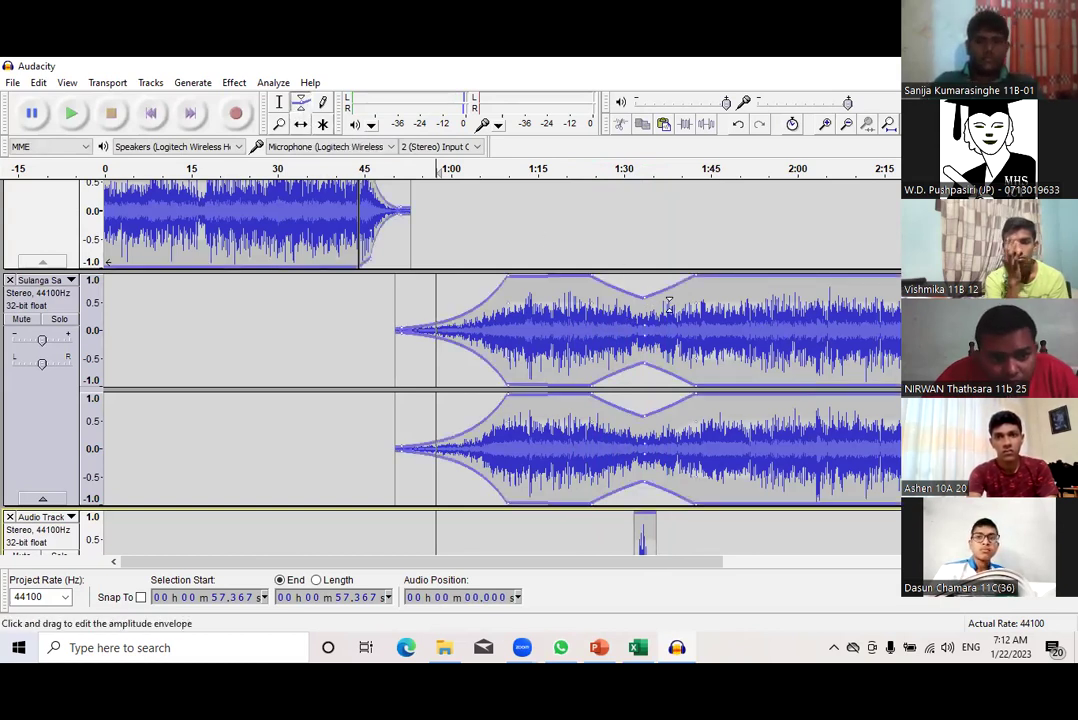
{"action": "left_click_drag", "start_coordinate": [643, 296], "coordinate": [645, 323]}
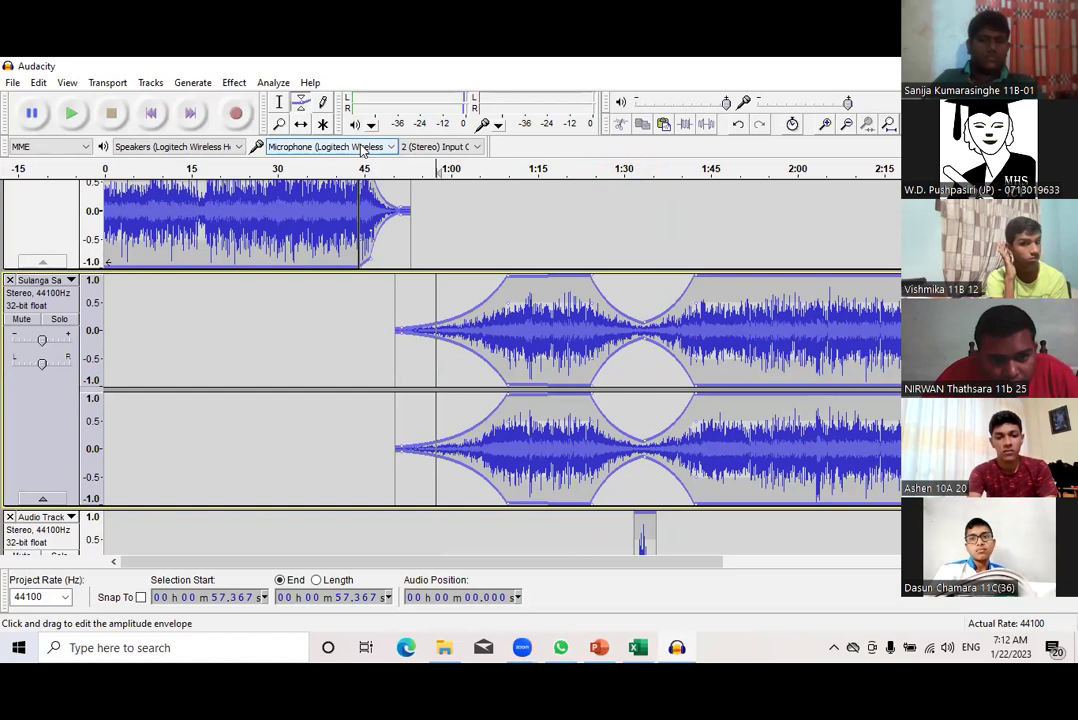
{"action": "left_click", "coordinate": [488, 170]}
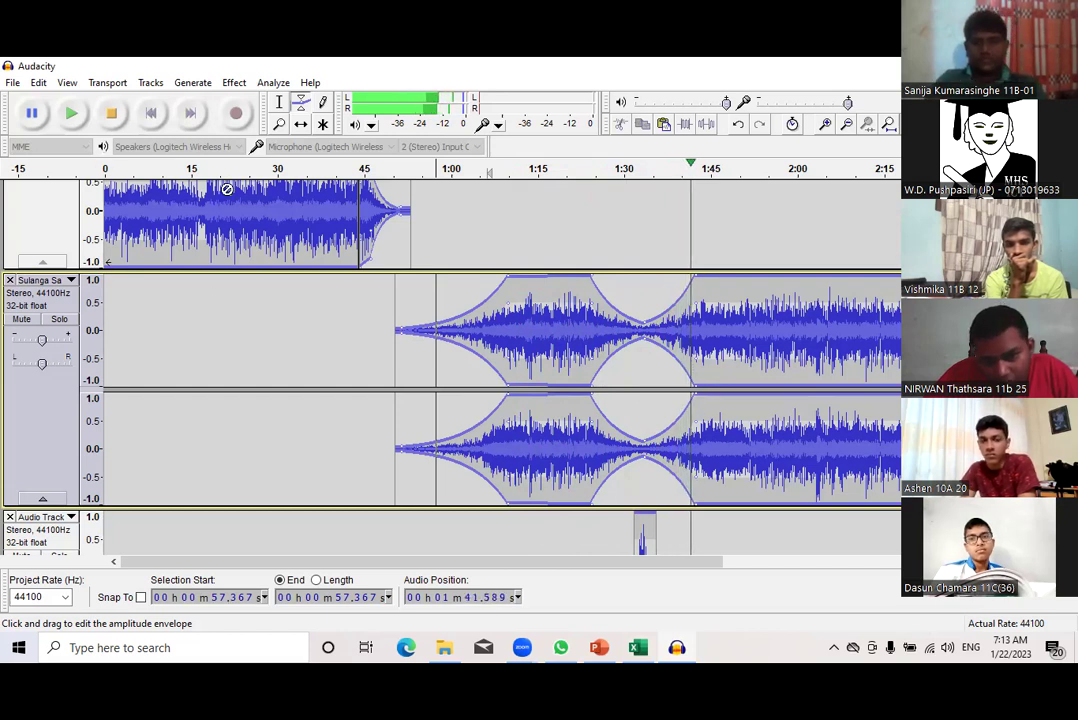
{"action": "left_click", "coordinate": [112, 116]}
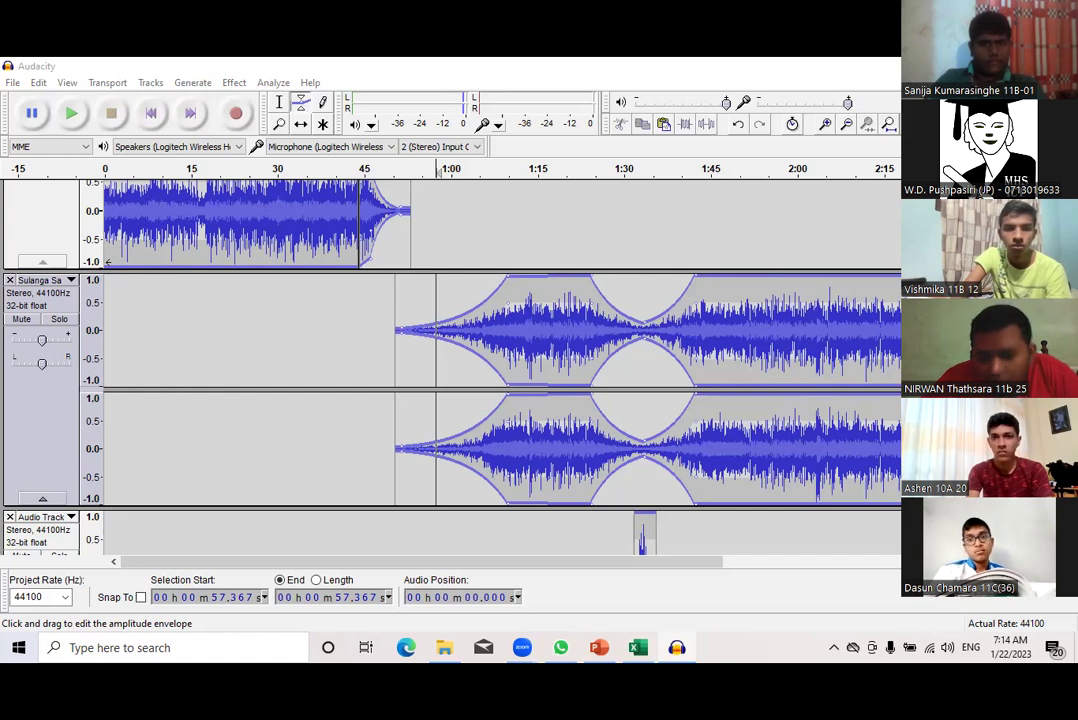
Try trimming the Sulanga Samaga track to the range from 1:57.466 to 2:08.120, and undo the trim
{"action": "double_click", "coordinate": [600, 390]}
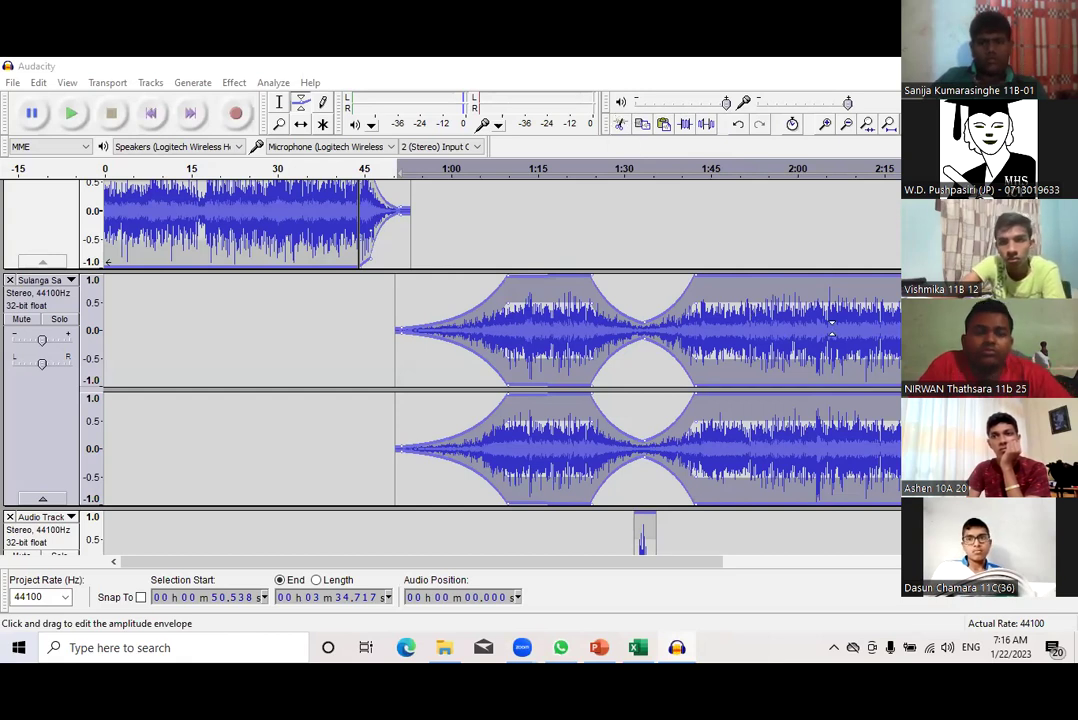
{"action": "left_click_drag", "start_coordinate": [752, 320], "coordinate": [784, 302]}
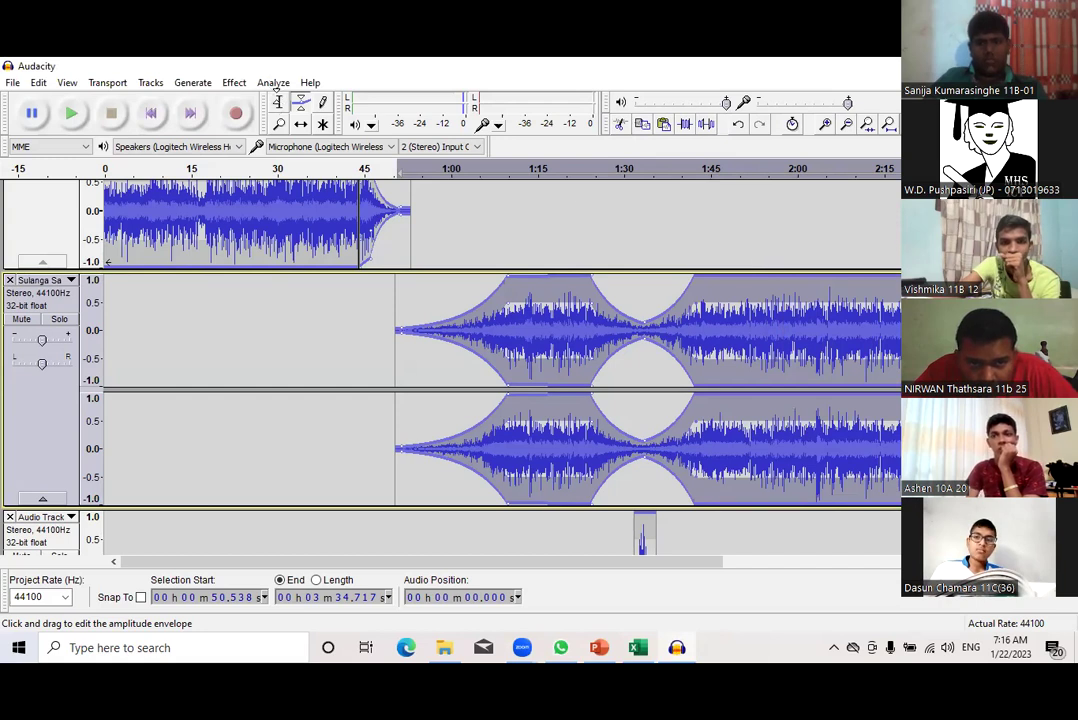
{"action": "scroll", "coordinate": [277, 90], "scroll_direction": "up", "scroll_amount": 3}
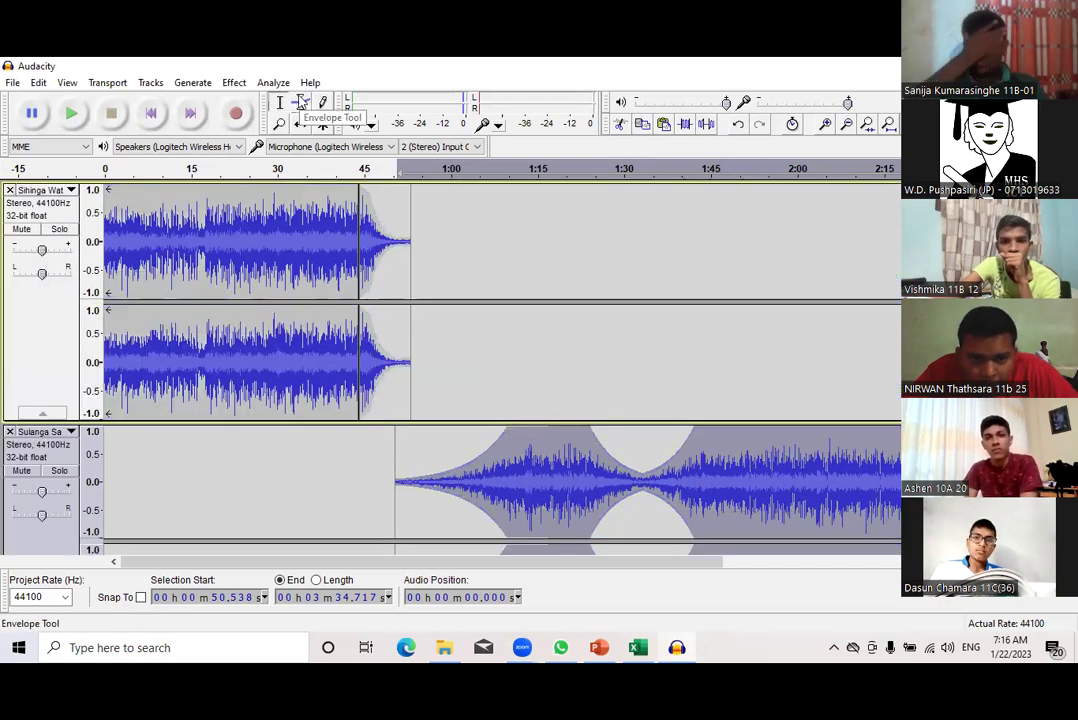
{"action": "scroll", "coordinate": [775, 428], "scroll_direction": "down", "scroll_amount": 2}
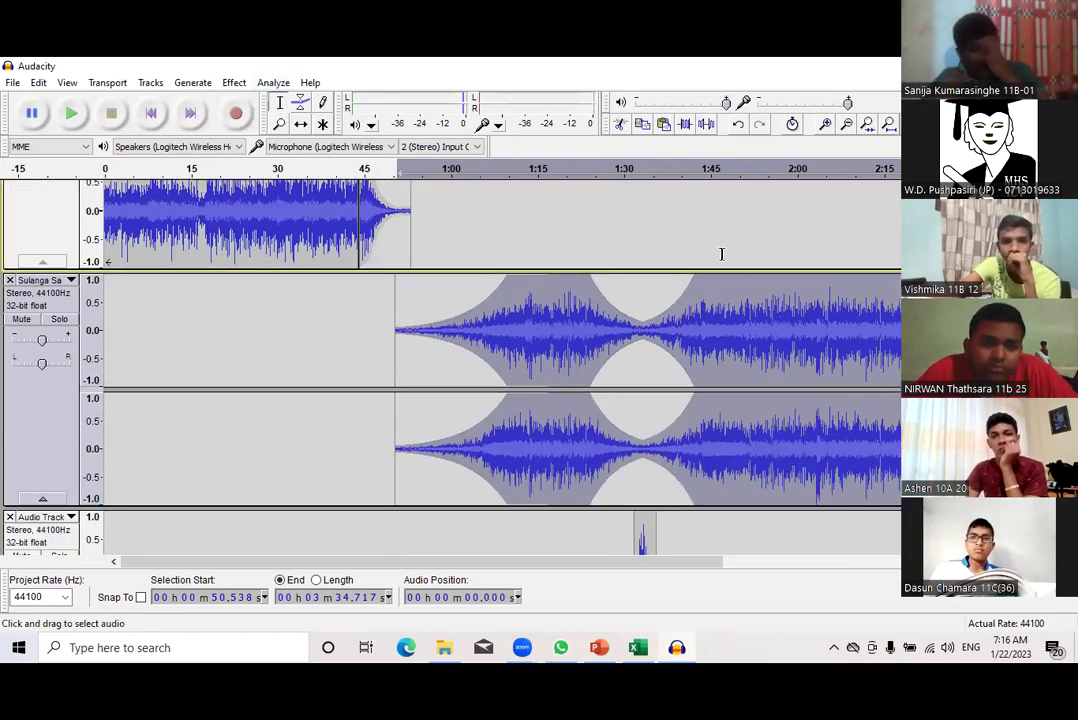
{"action": "left_click_drag", "start_coordinate": [783, 322], "coordinate": [843, 330]}
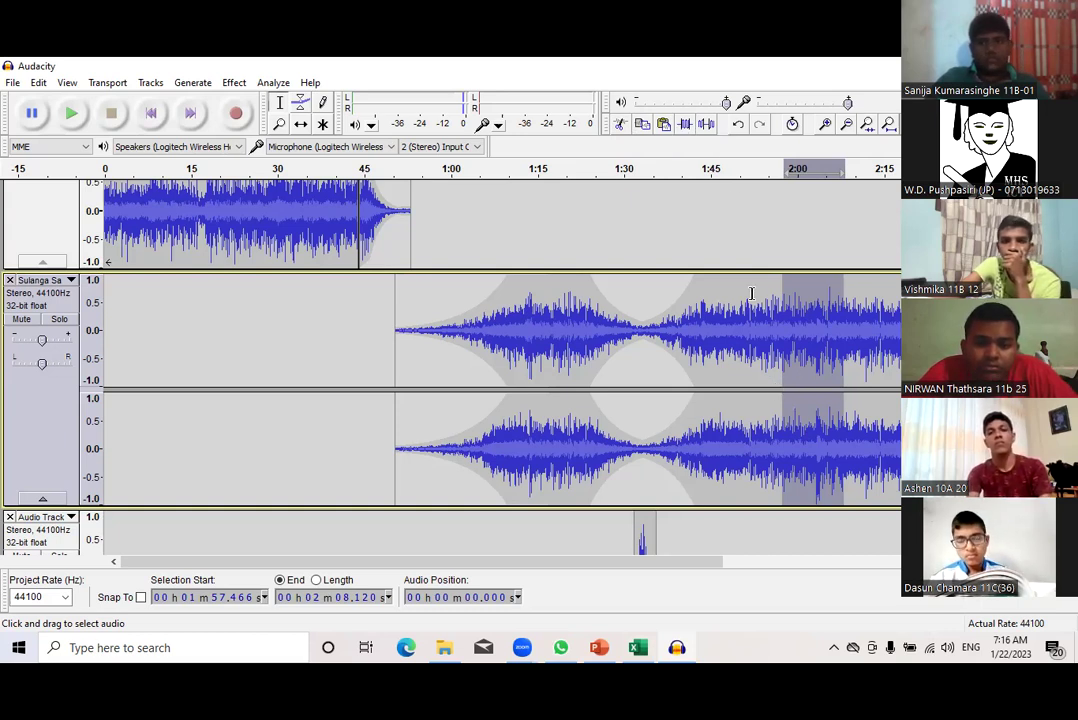
{"action": "left_click", "coordinate": [686, 125]}
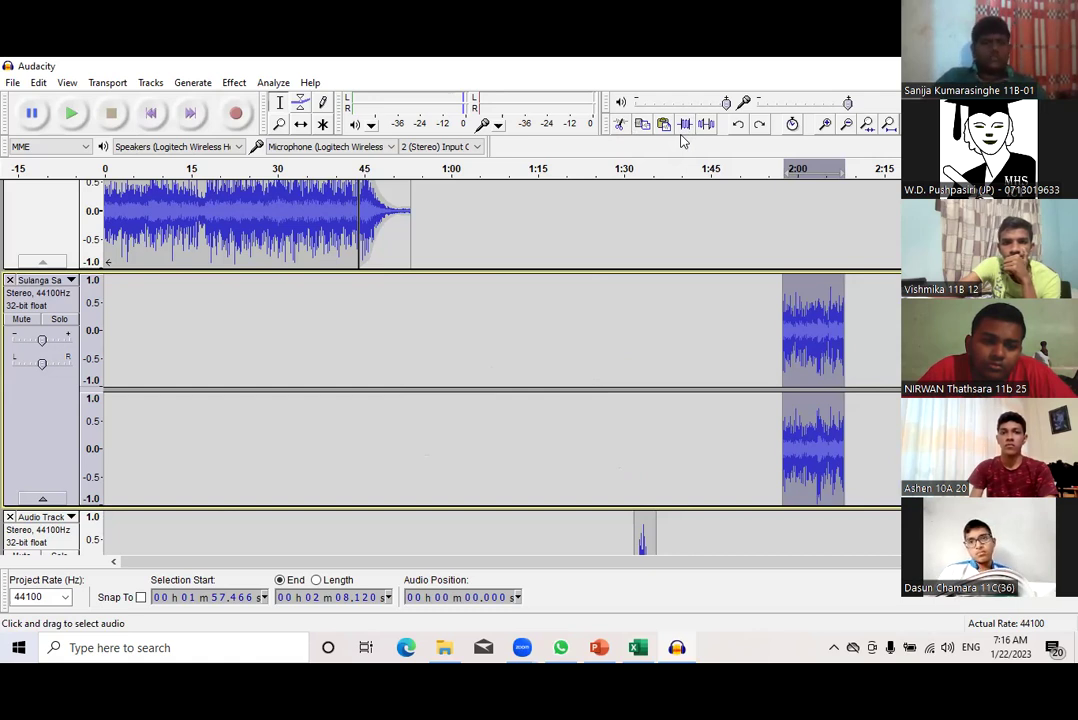
{"action": "key", "text": "ctrl+z"}
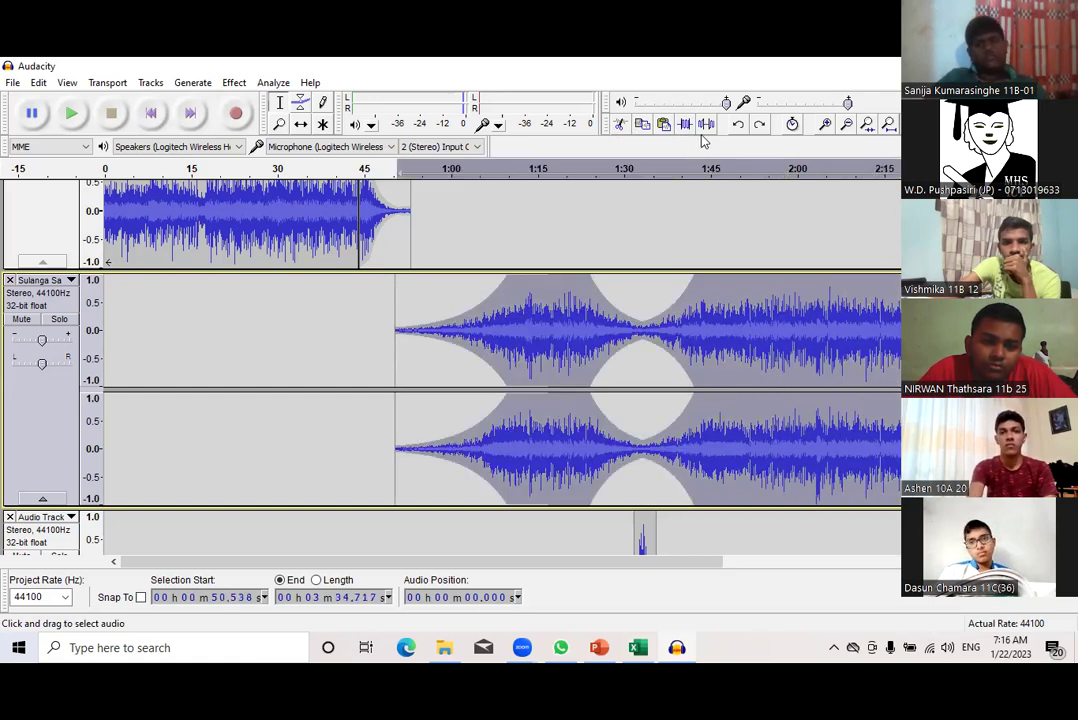
Silence the Sulanga Samaga track from 1:56.510 to 2:16.589, and reselect the silent stretch from about 1:56.647 to 2:16.725
{"action": "left_click_drag", "start_coordinate": [776, 318], "coordinate": [892, 325]}
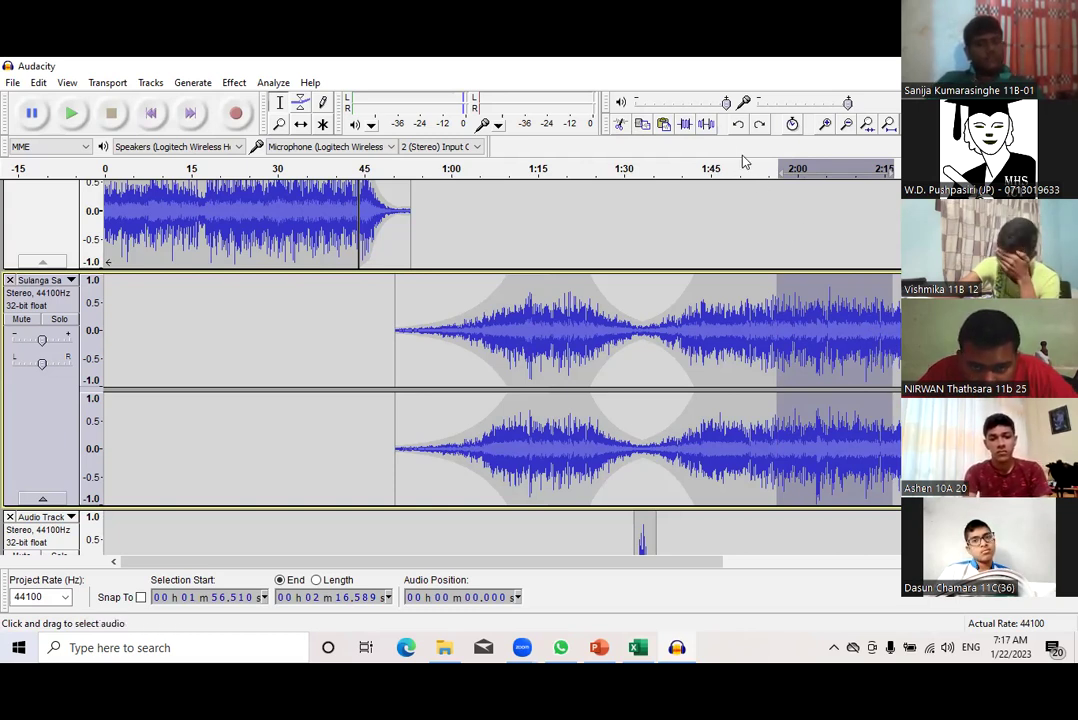
{"action": "left_click", "coordinate": [706, 123]}
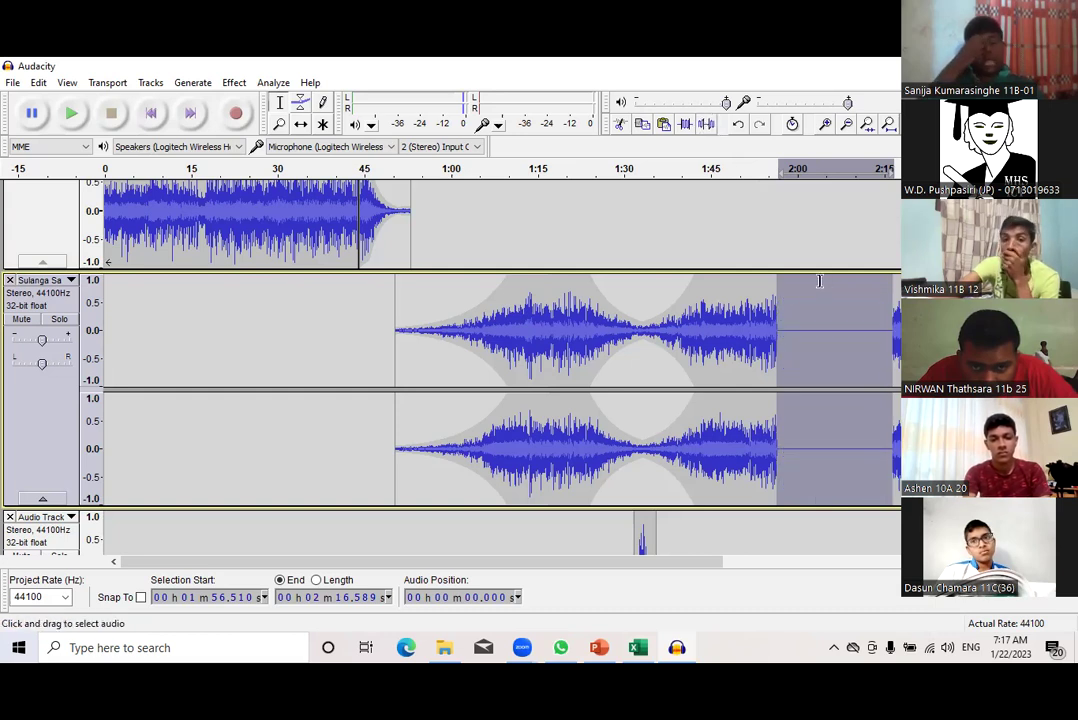
{"action": "left_click", "coordinate": [802, 330]}
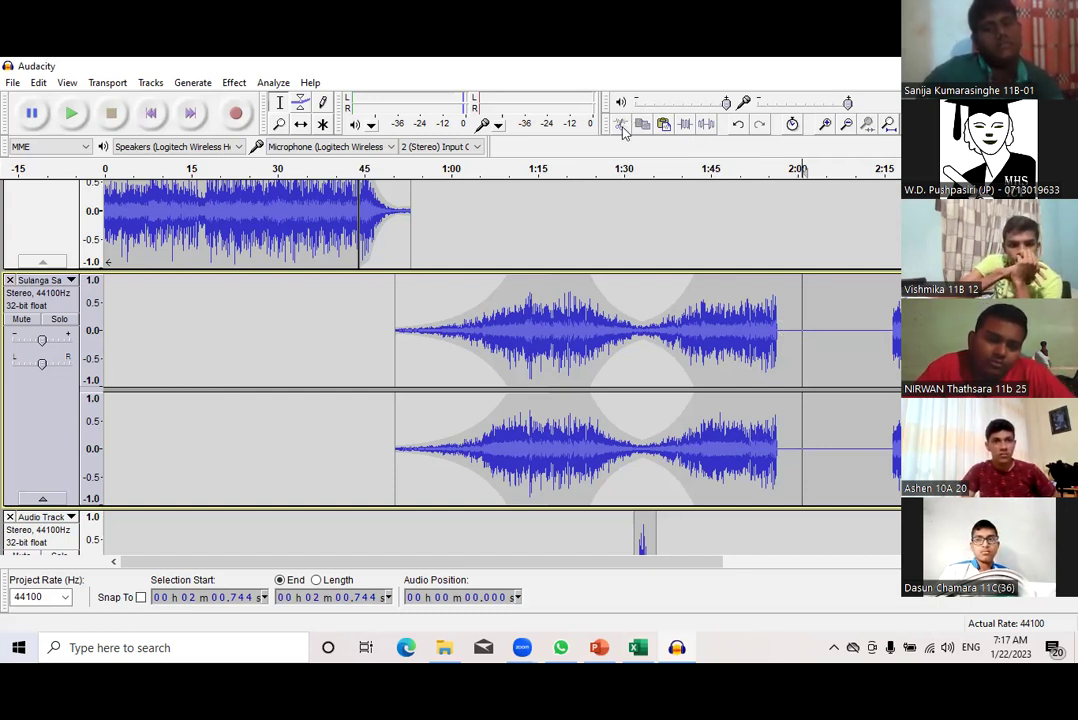
{"action": "left_click_drag", "start_coordinate": [778, 333], "coordinate": [893, 367]}
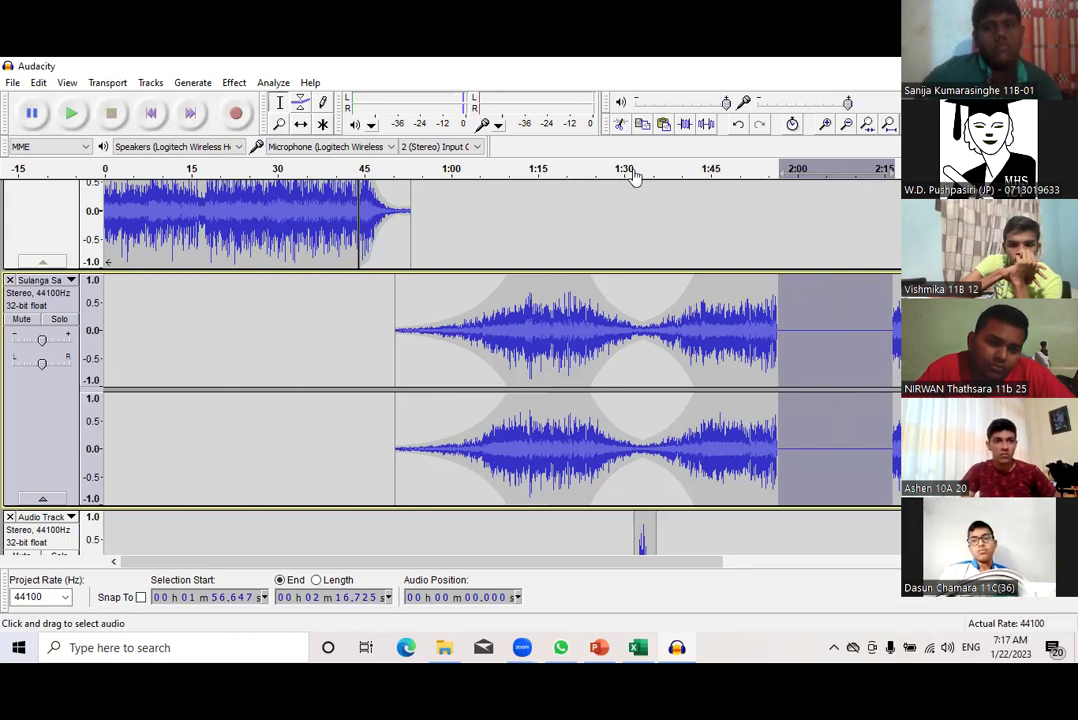
Cut the silent stretch from 1:56.647 to 2:16.725 out of the Sulanga Samaga track
{"action": "left_click", "coordinate": [619, 123]}
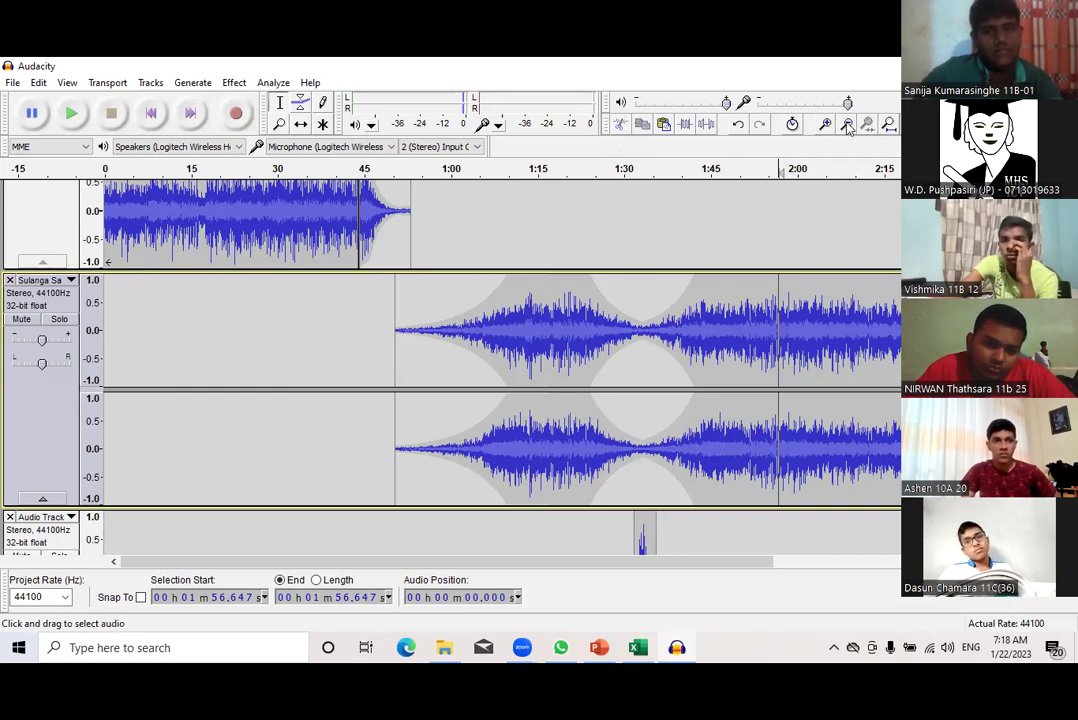
{"action": "scroll", "coordinate": [303, 320], "scroll_direction": "up", "scroll_amount": 3}
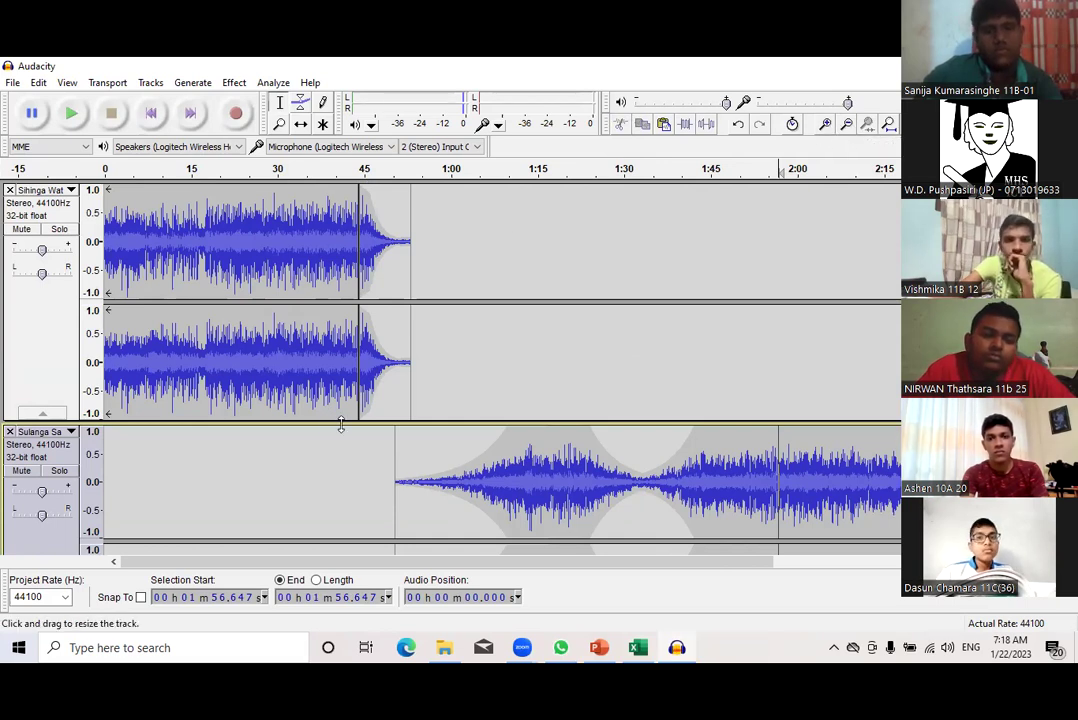
Examine the Sihinga Wat track's waveform in close detail around 0:30, and return to an overview of the tracks
{"action": "scroll", "coordinate": [278, 238], "scroll_direction": "up", "scroll_amount": 6}
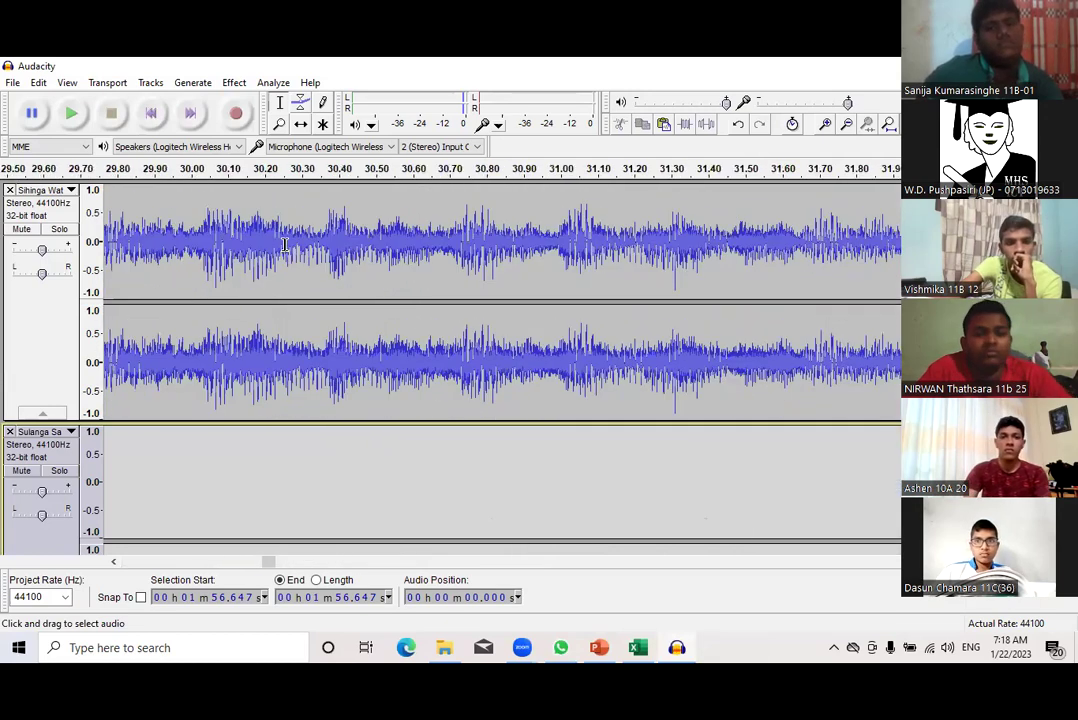
{"action": "scroll", "coordinate": [317, 252], "scroll_direction": "up", "scroll_amount": 1}
{"action": "scroll", "coordinate": [317, 252], "scroll_direction": "up", "scroll_amount": 3}
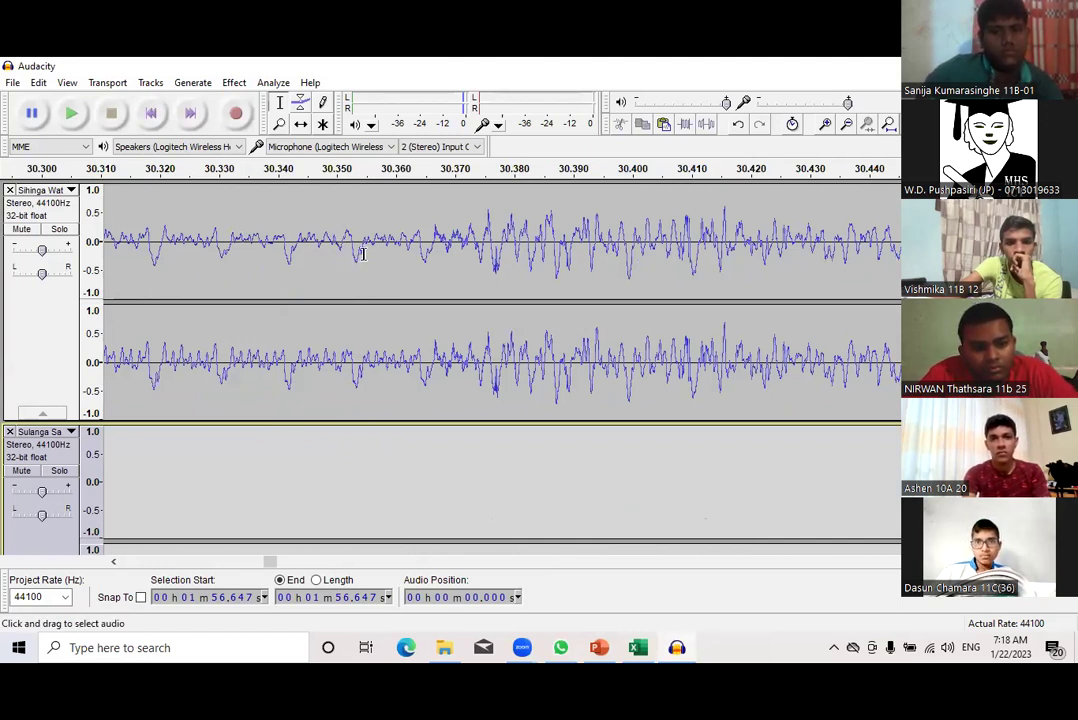
{"action": "scroll", "coordinate": [366, 246], "scroll_direction": "up", "scroll_amount": 3}
{"action": "scroll", "coordinate": [366, 246], "scroll_direction": "down", "scroll_amount": 3}
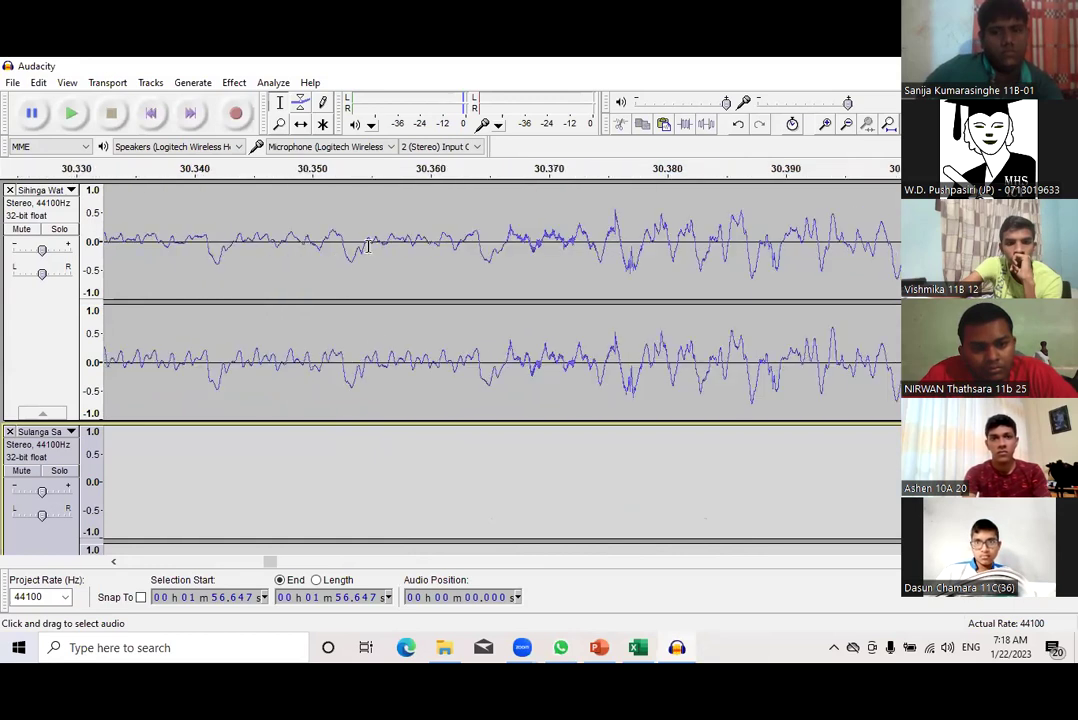
{"action": "scroll", "coordinate": [370, 243], "scroll_direction": "up", "scroll_amount": 4}
{"action": "scroll", "coordinate": [370, 243], "scroll_direction": "down", "scroll_amount": 9}
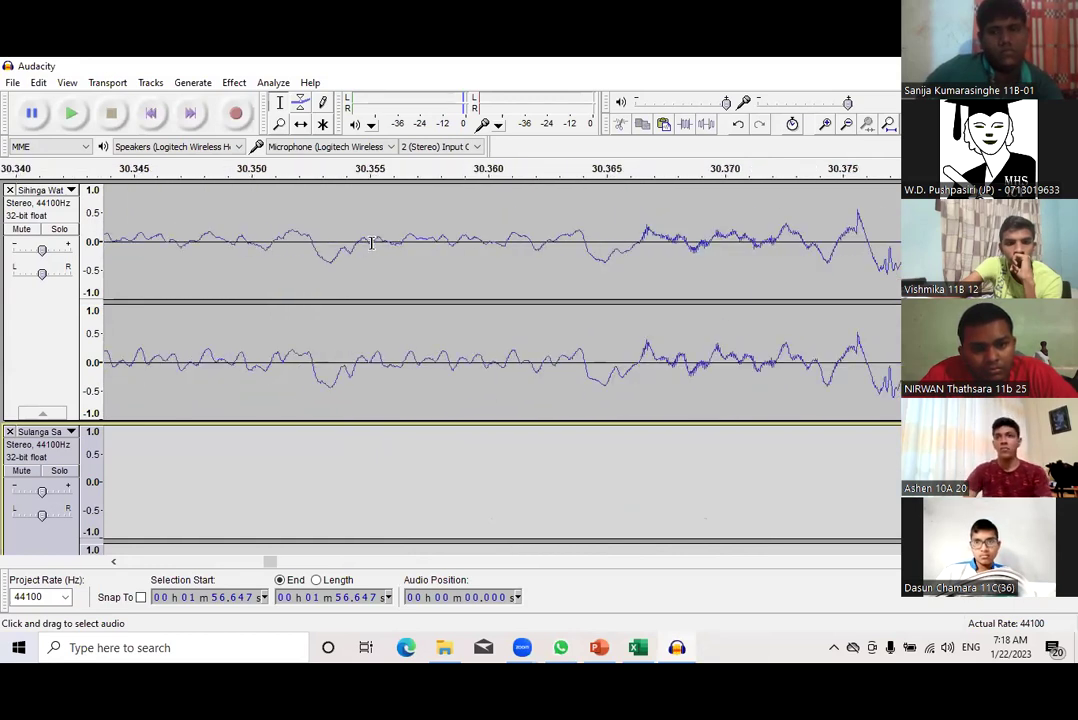
{"action": "scroll", "coordinate": [370, 243], "scroll_direction": "down", "scroll_amount": 3}
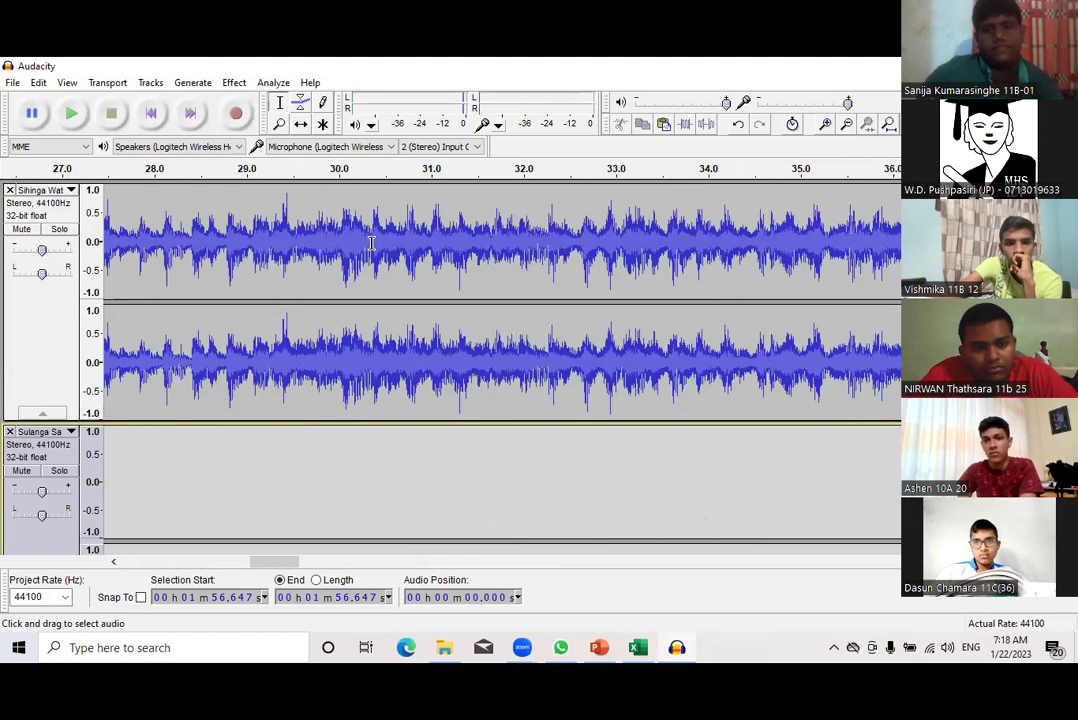
{"action": "scroll", "coordinate": [370, 243], "scroll_direction": "down", "scroll_amount": 1}
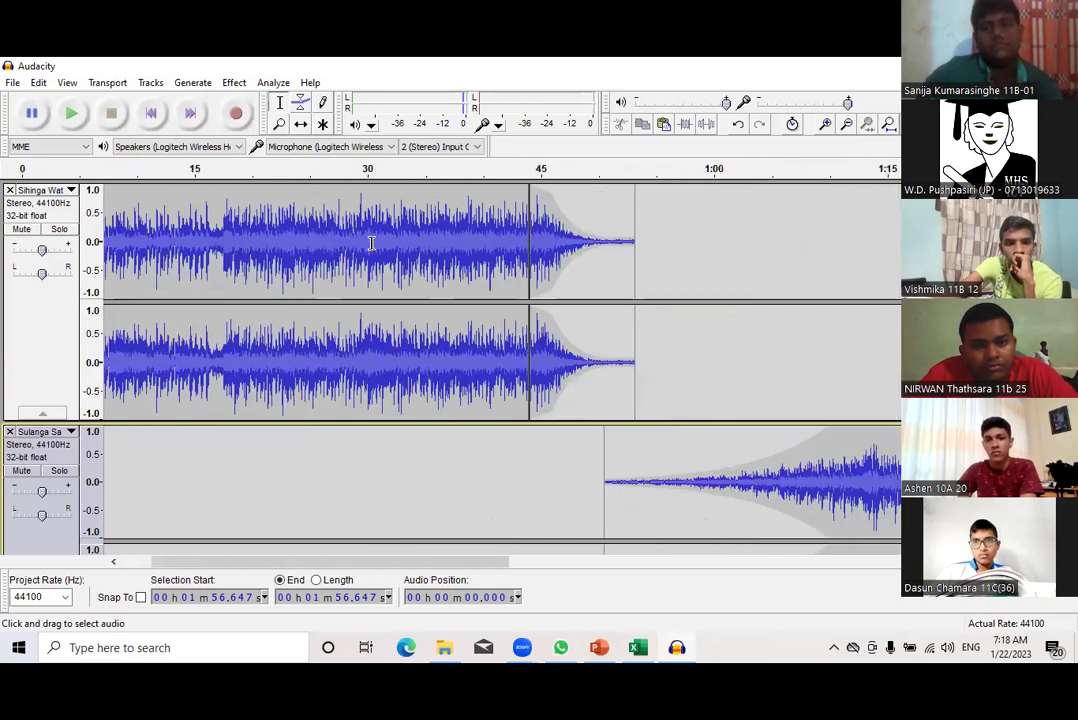
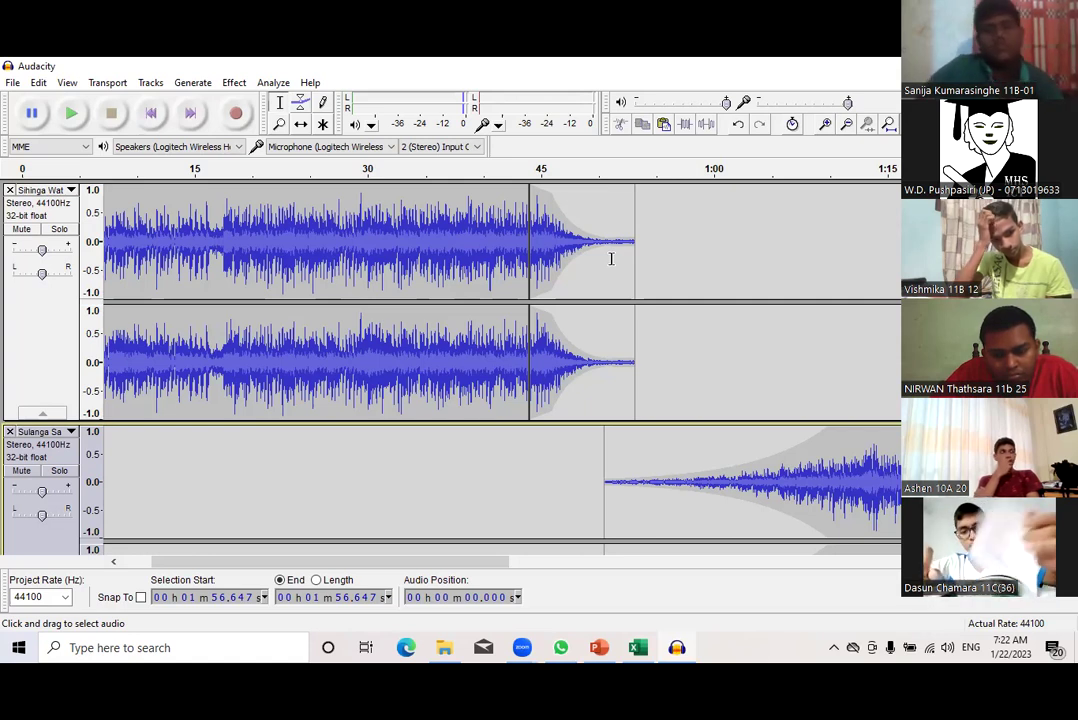
Place the cursor at 0:36.843 in the Sihinga Wat track and remove that track from the project
{"action": "scroll", "coordinate": [611, 290], "scroll_direction": "down", "scroll_amount": 5}
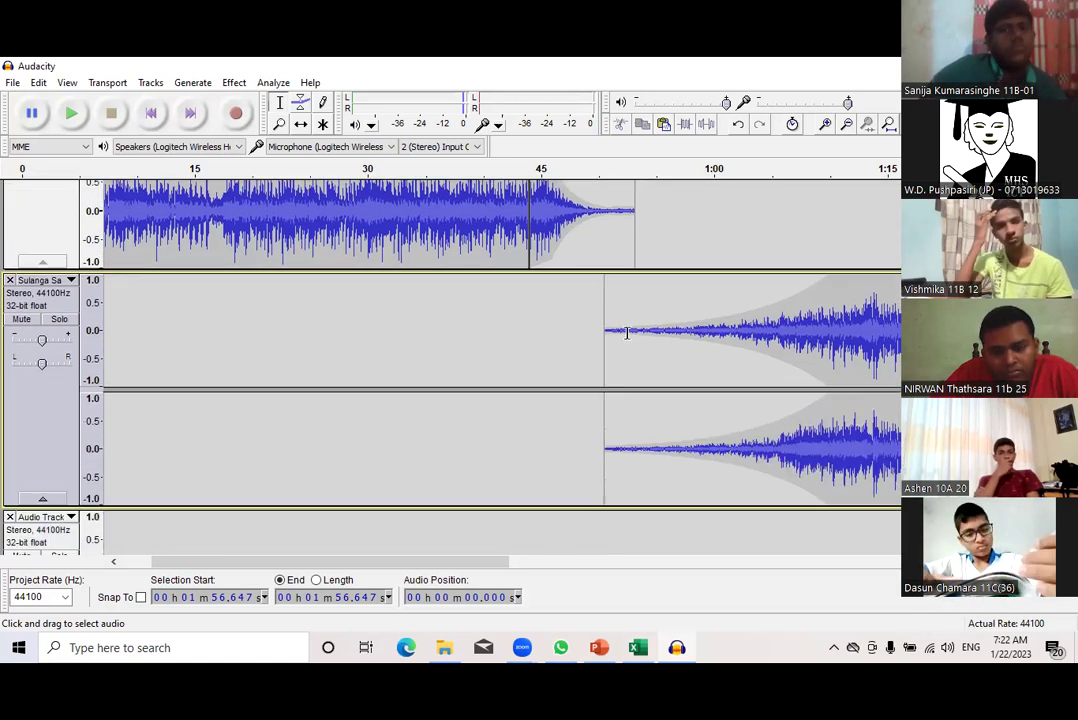
{"action": "scroll", "coordinate": [798, 305], "scroll_direction": "up", "scroll_amount": 3}
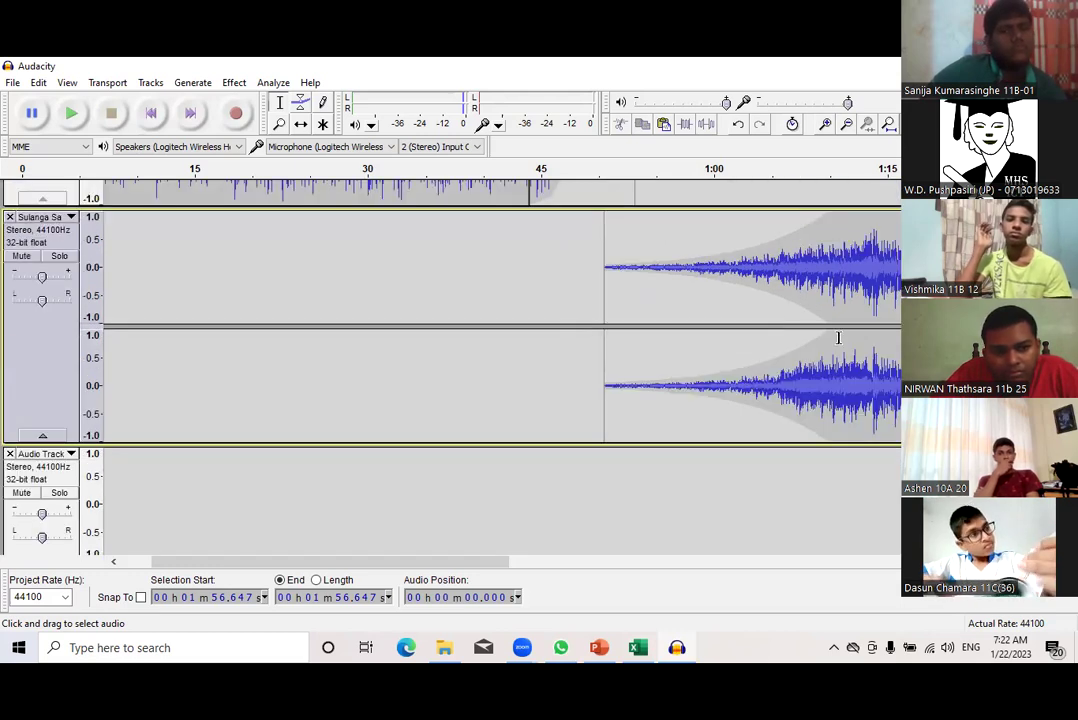
{"action": "scroll", "coordinate": [859, 367], "scroll_direction": "up", "scroll_amount": 2}
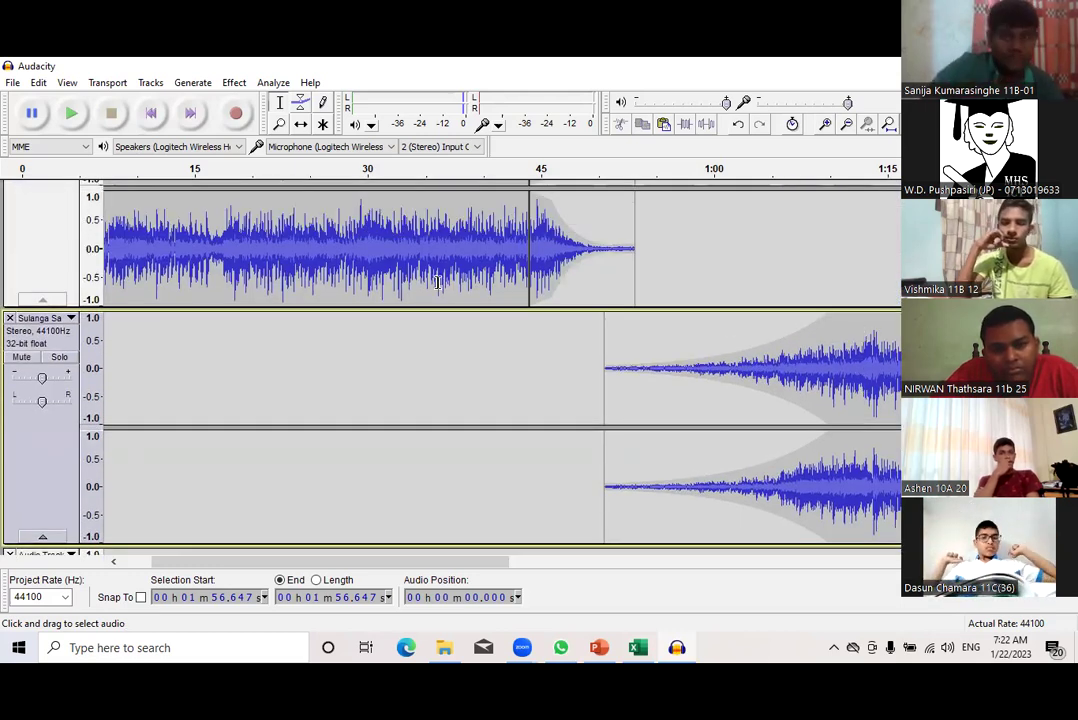
{"action": "scroll", "coordinate": [385, 247], "scroll_direction": "up", "scroll_amount": 2}
{"action": "left_click", "coordinate": [447, 243]}
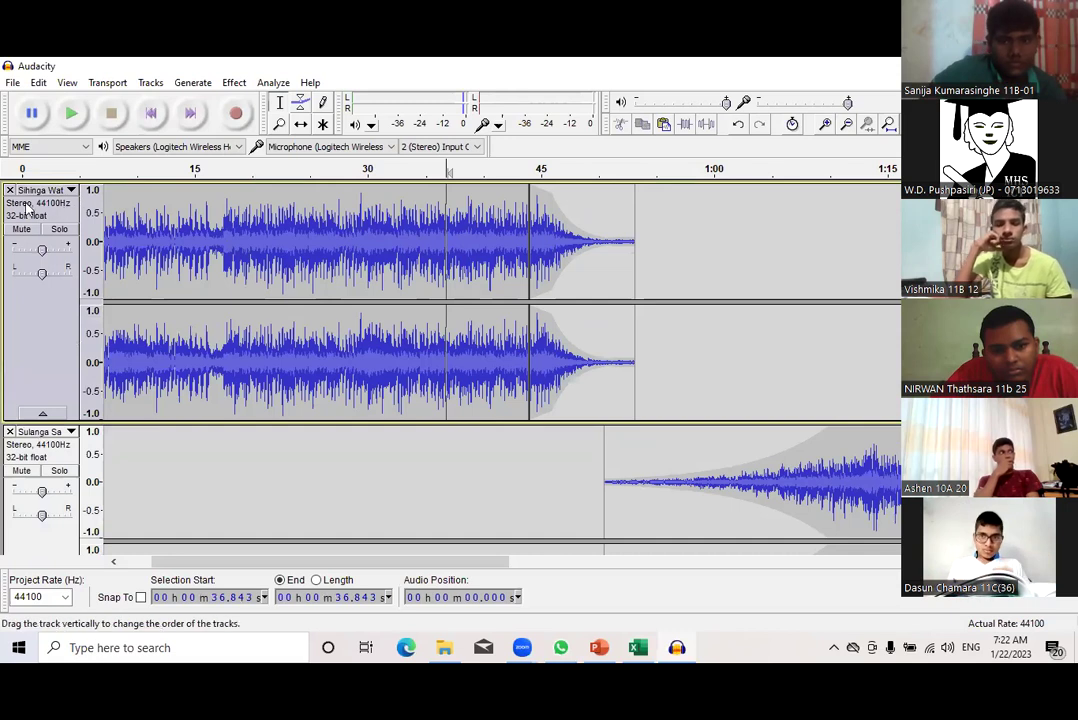
{"action": "scroll", "coordinate": [682, 301], "scroll_direction": "down", "scroll_amount": 4}
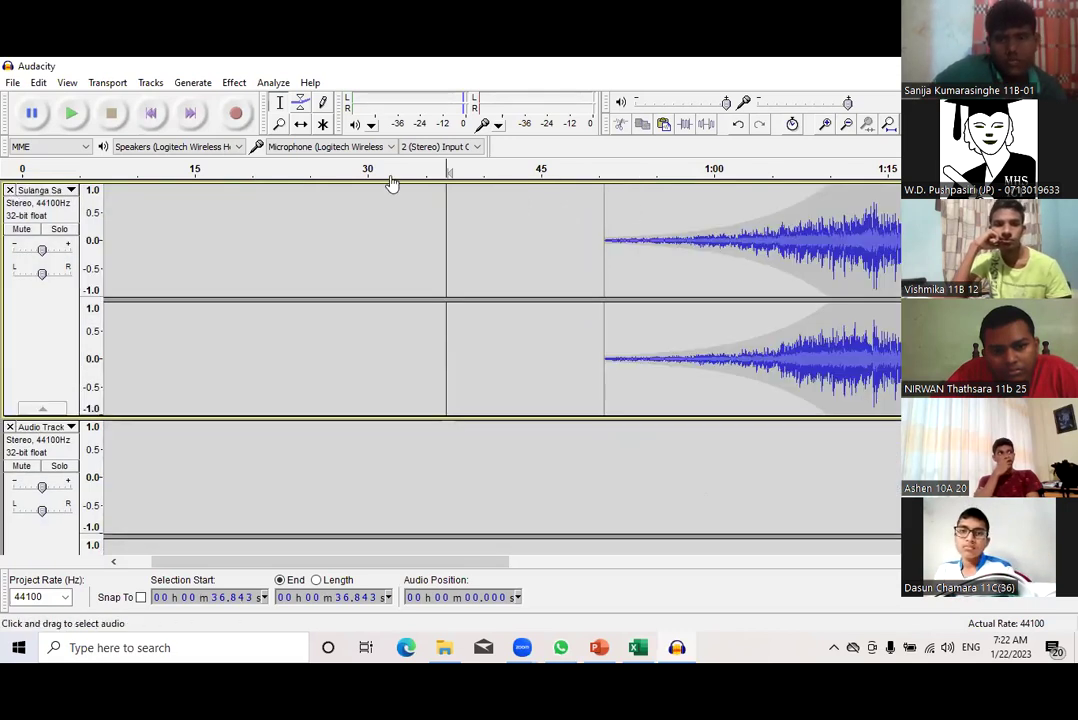
Time-shift the Sulanga Samaga clip about 64 seconds earlier, placing its volume dip at about 0:29
{"action": "left_click", "coordinate": [300, 127]}
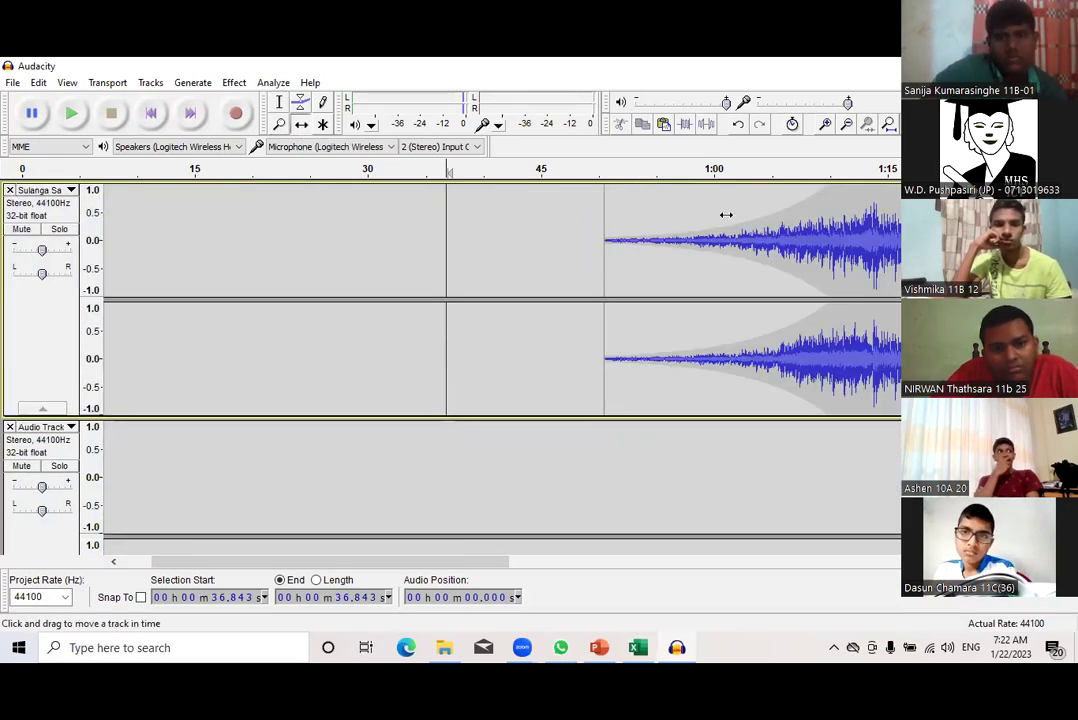
{"action": "left_click_drag", "start_coordinate": [848, 240], "coordinate": [102, 271]}
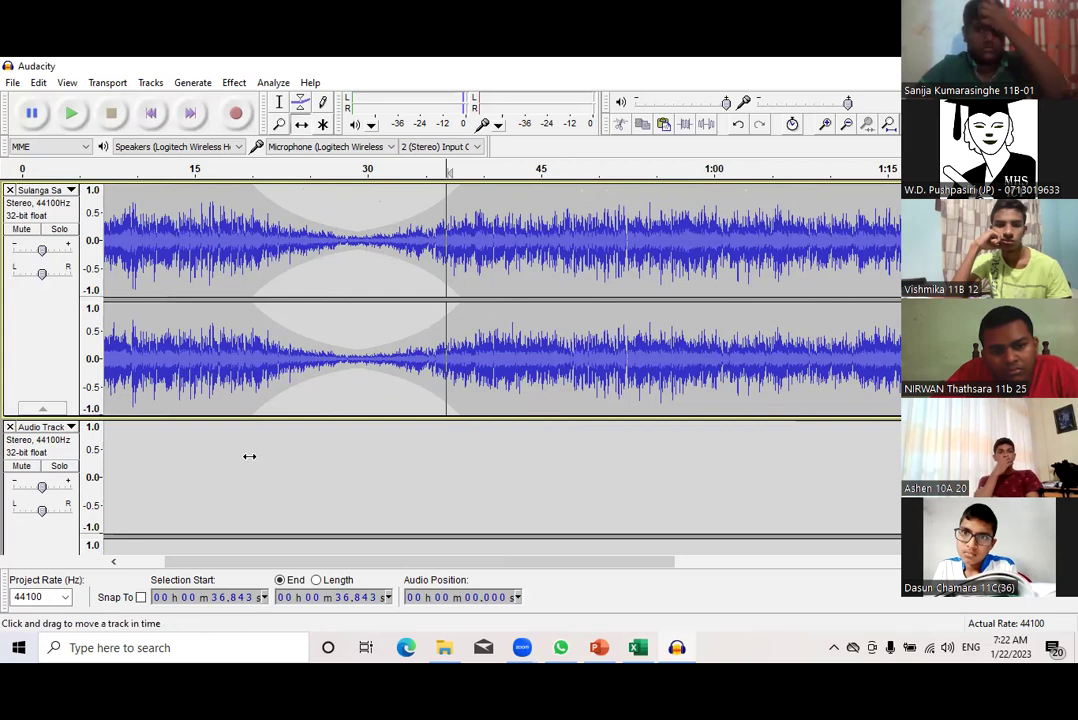
{"action": "scroll", "coordinate": [256, 451], "scroll_direction": "down", "scroll_amount": 2}
{"action": "scroll", "coordinate": [256, 451], "scroll_direction": "down", "scroll_amount": 1}
{"action": "scroll", "coordinate": [260, 452], "scroll_direction": "up", "scroll_amount": 3}
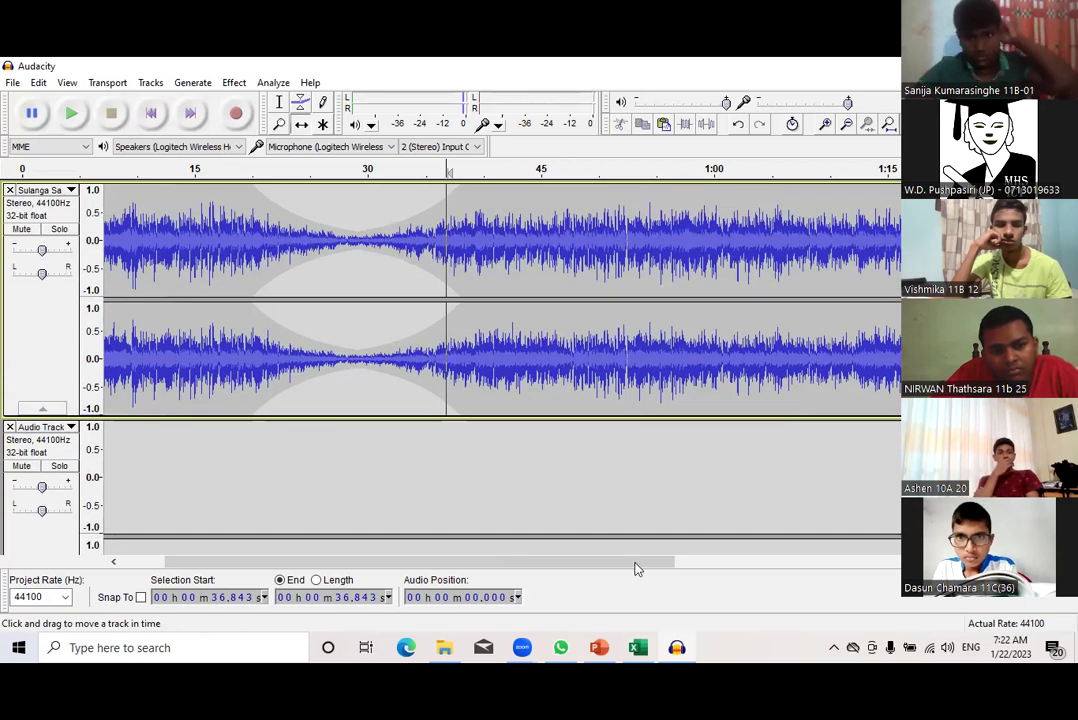
Remove the Sulanga Samaga track, undoing the accidental deletion of the voice track so only the voice recording is kept
{"action": "left_click_drag", "start_coordinate": [651, 566], "coordinate": [875, 566]}
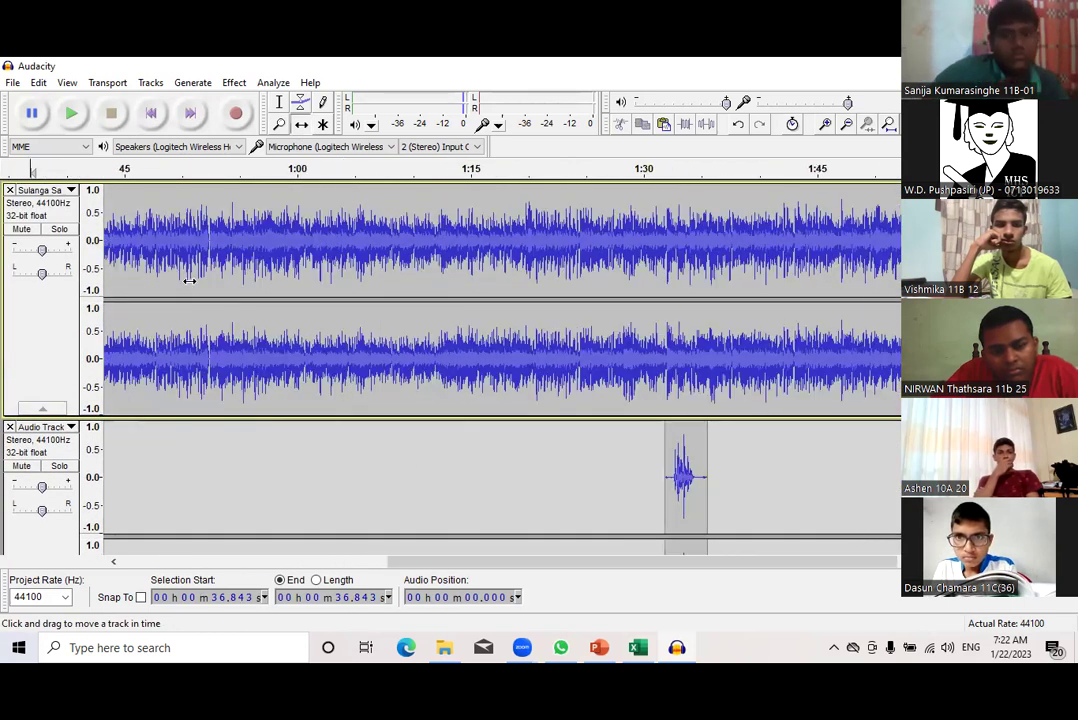
{"action": "left_click", "coordinate": [9, 190]}
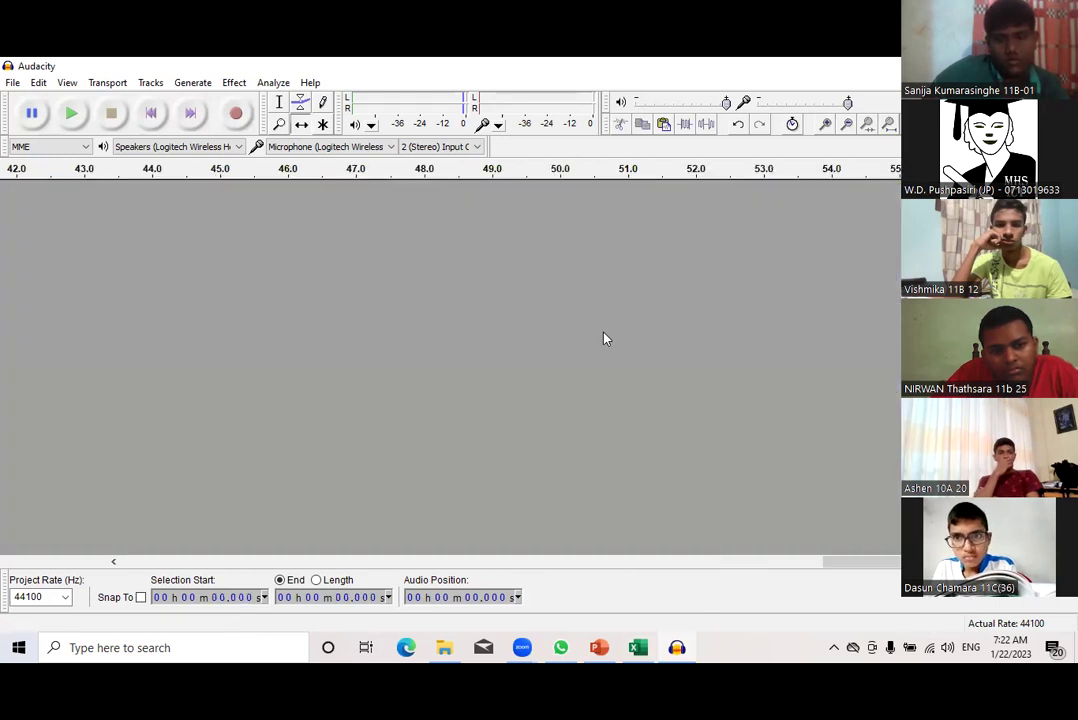
{"action": "key", "text": "ctrl+z"}
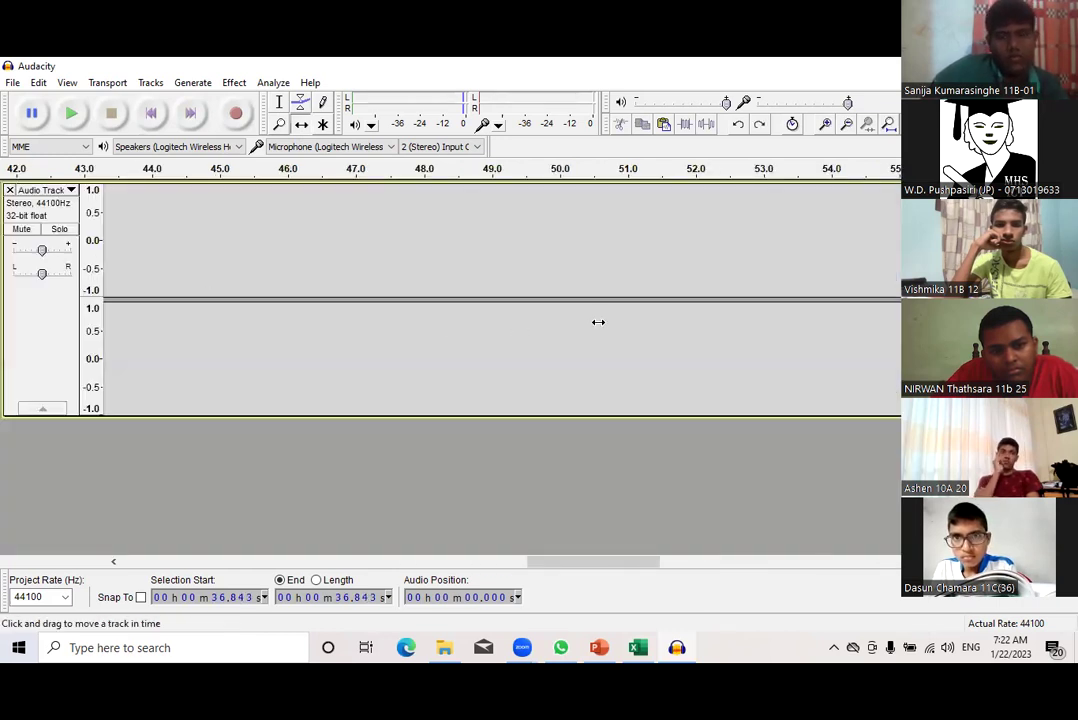
Time-shift the voice clip from about 1:32 to start at 0:00
{"action": "left_click_drag", "start_coordinate": [563, 565], "coordinate": [890, 566]}
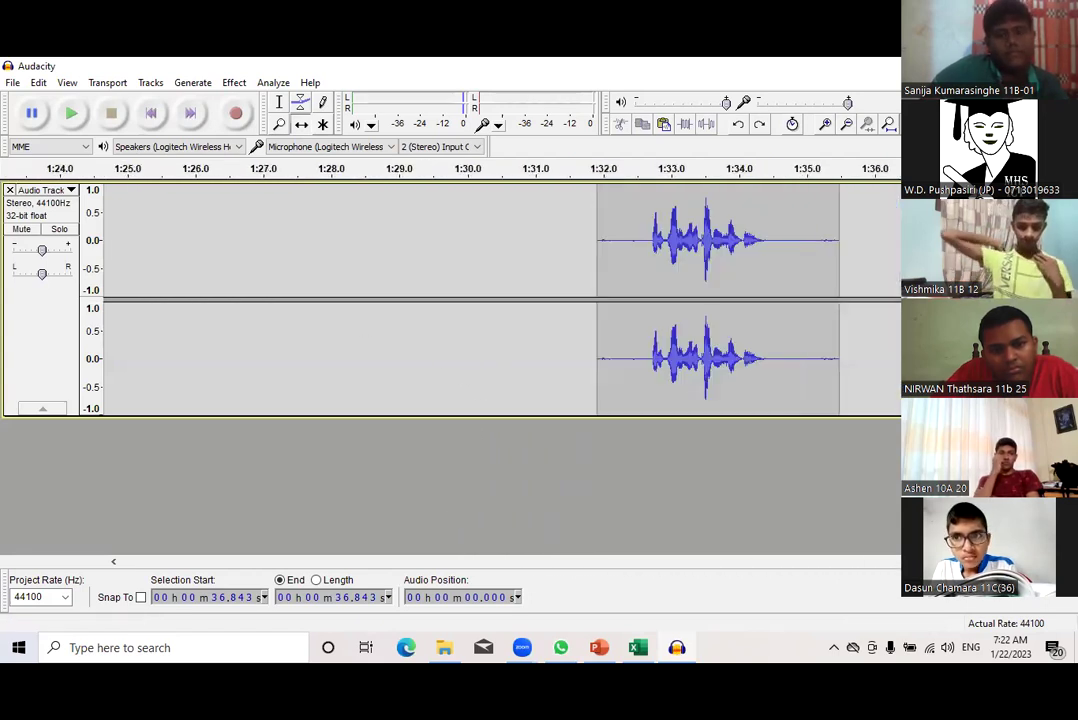
{"action": "left_click_drag", "start_coordinate": [707, 235], "coordinate": [55, 319]}
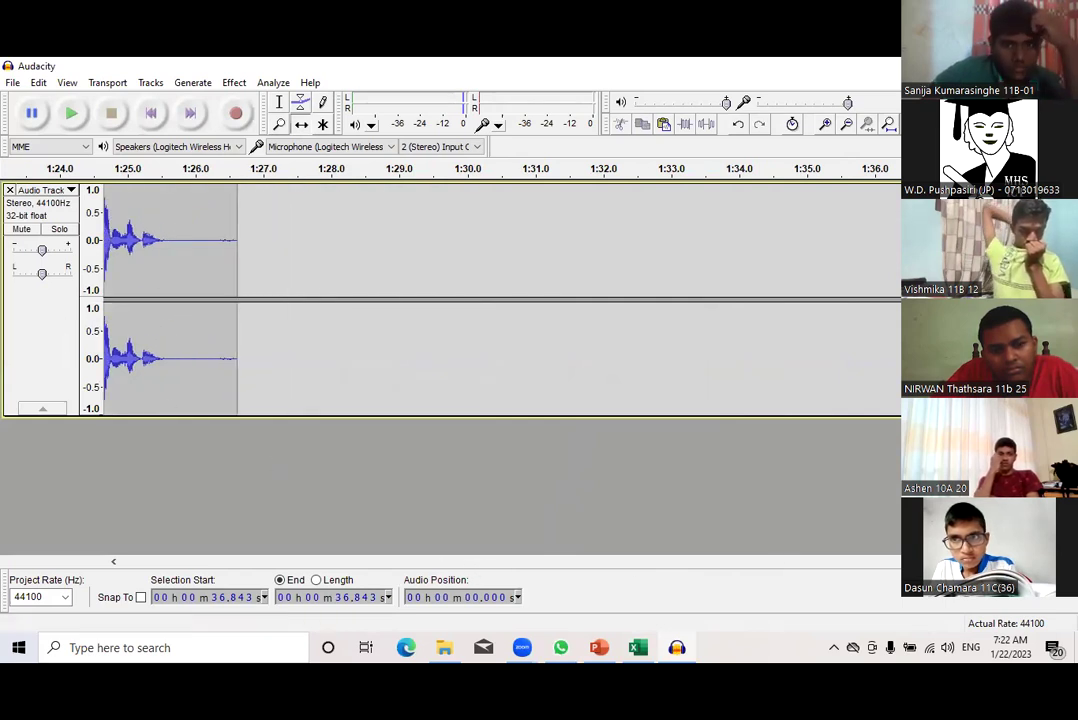
{"action": "left_click_drag", "start_coordinate": [783, 563], "coordinate": [848, 563]}
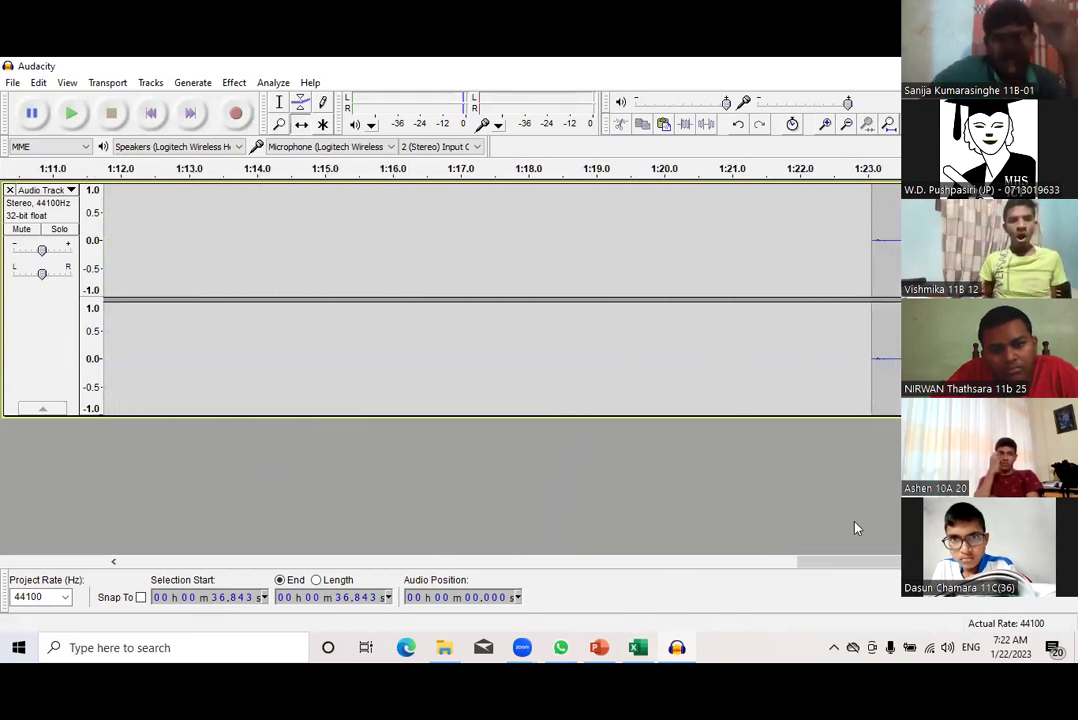
{"action": "left_click_drag", "start_coordinate": [893, 355], "coordinate": [95, 352]}
{"action": "left_click_drag", "start_coordinate": [28, 336], "coordinate": [114, 306]}
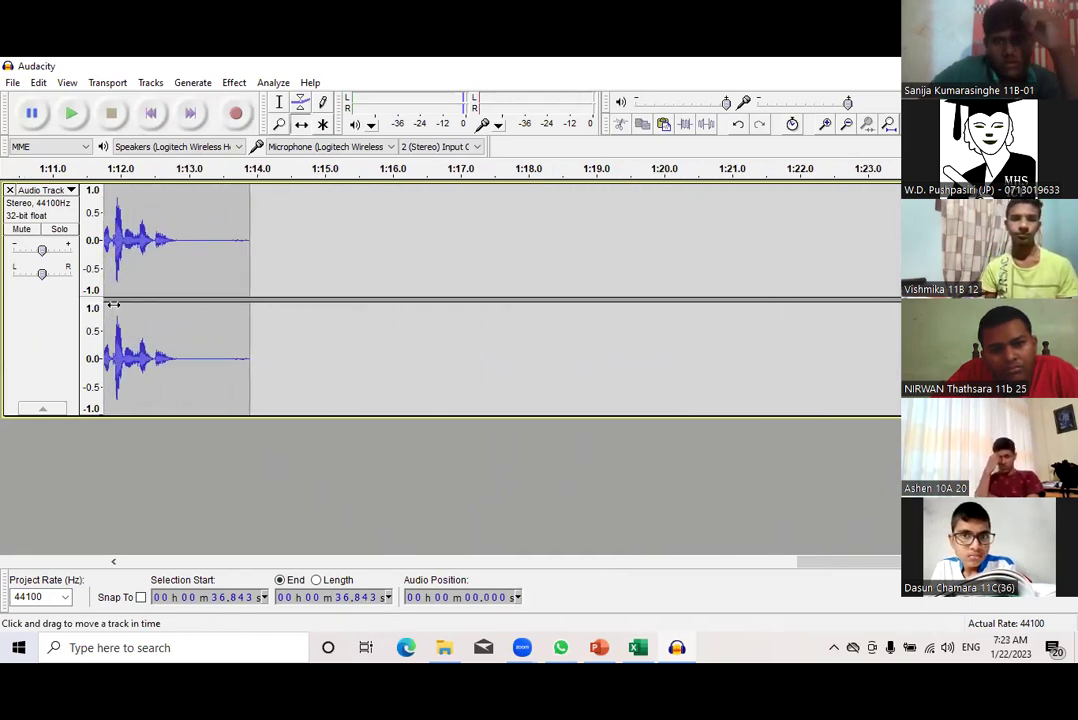
{"action": "left_click_drag", "start_coordinate": [777, 565], "coordinate": [614, 517]}
{"action": "scroll", "coordinate": [639, 351], "scroll_direction": "down", "scroll_amount": 5}
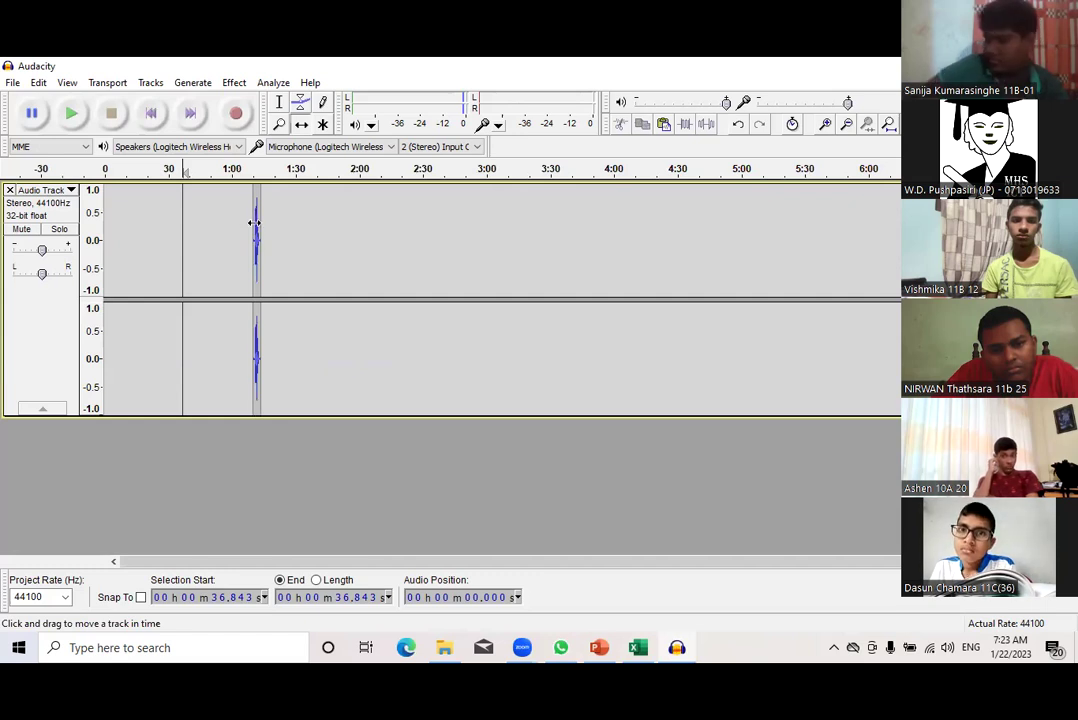
{"action": "left_click_drag", "start_coordinate": [254, 222], "coordinate": [105, 224]}
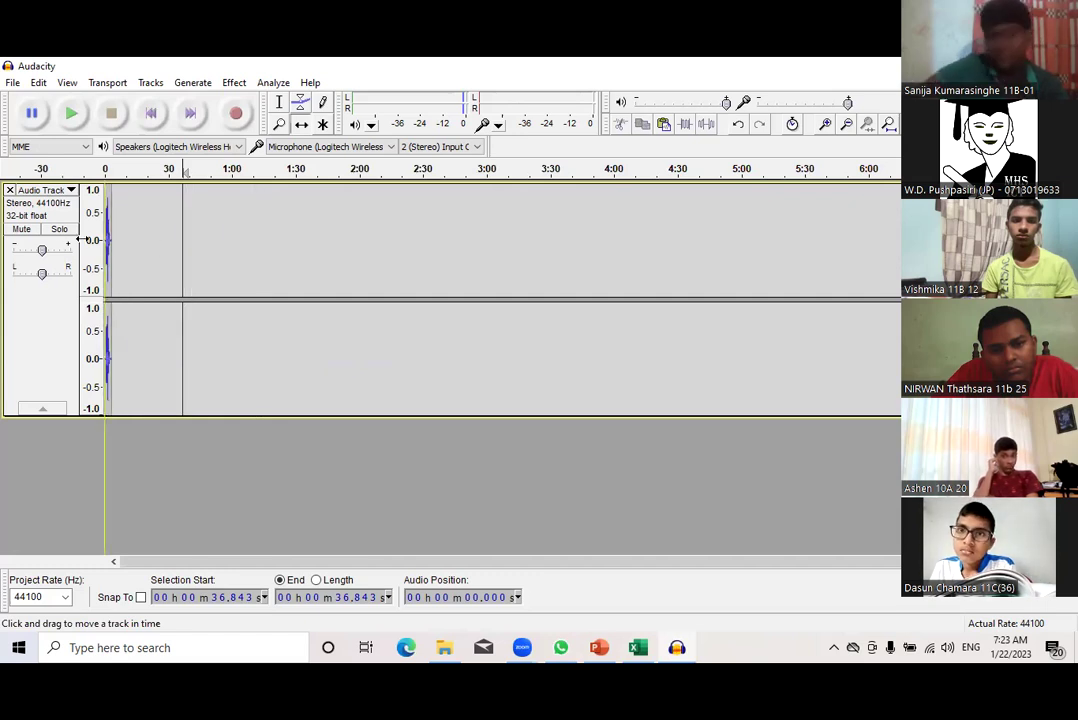
Play the voice clip from 0:00, stop playback, and examine its waveform up close
{"action": "left_click", "coordinate": [104, 163]}
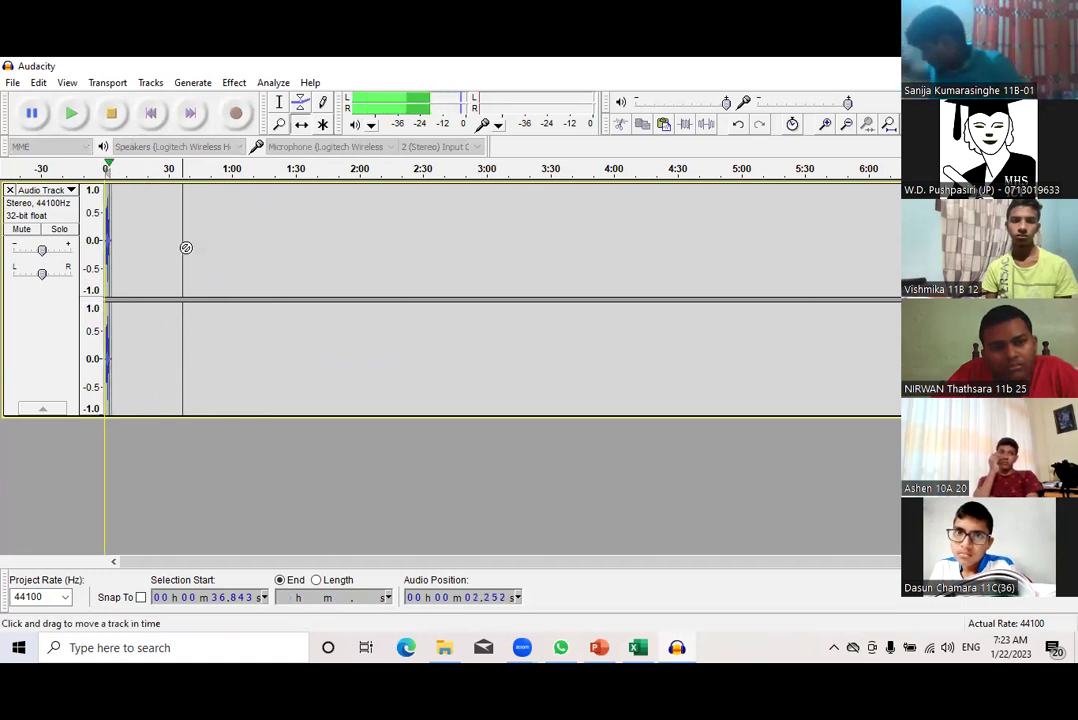
{"action": "key", "text": "space"}
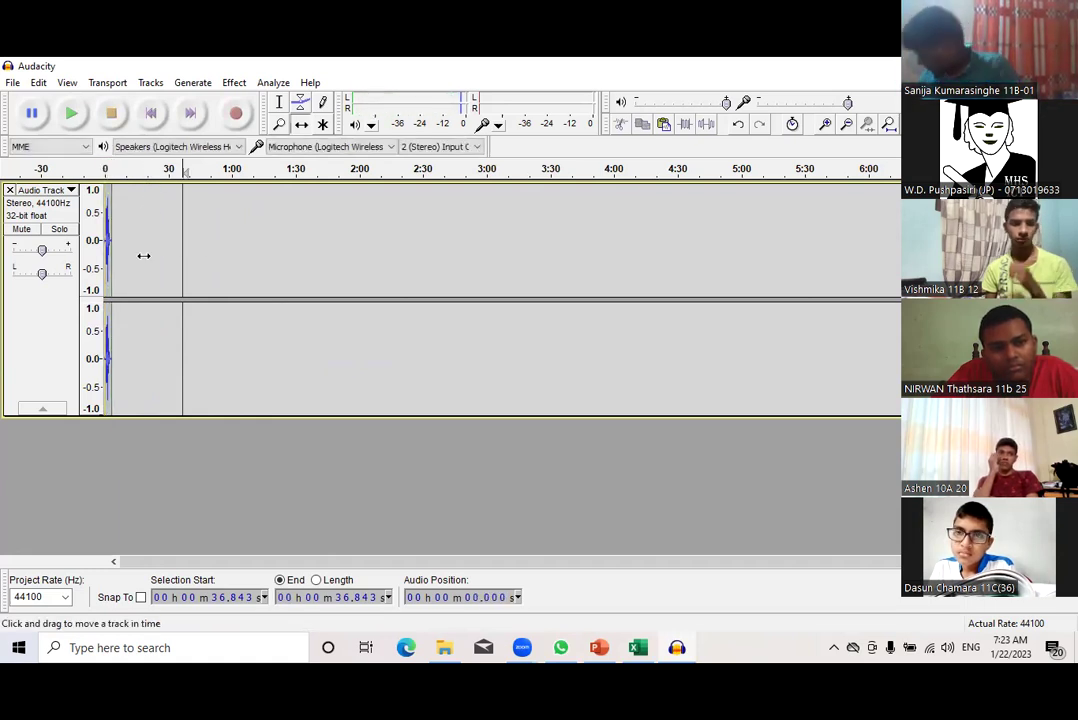
{"action": "scroll", "coordinate": [105, 300], "scroll_direction": "up", "scroll_amount": 6}
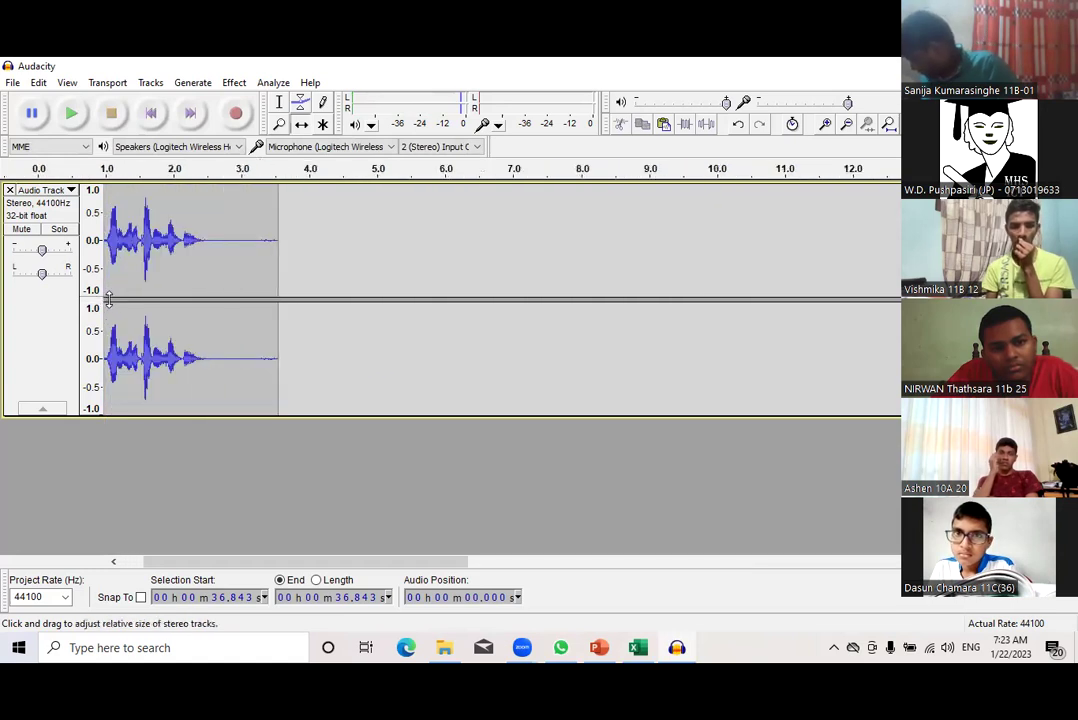
{"action": "scroll", "coordinate": [115, 300], "scroll_direction": "up", "scroll_amount": 1}
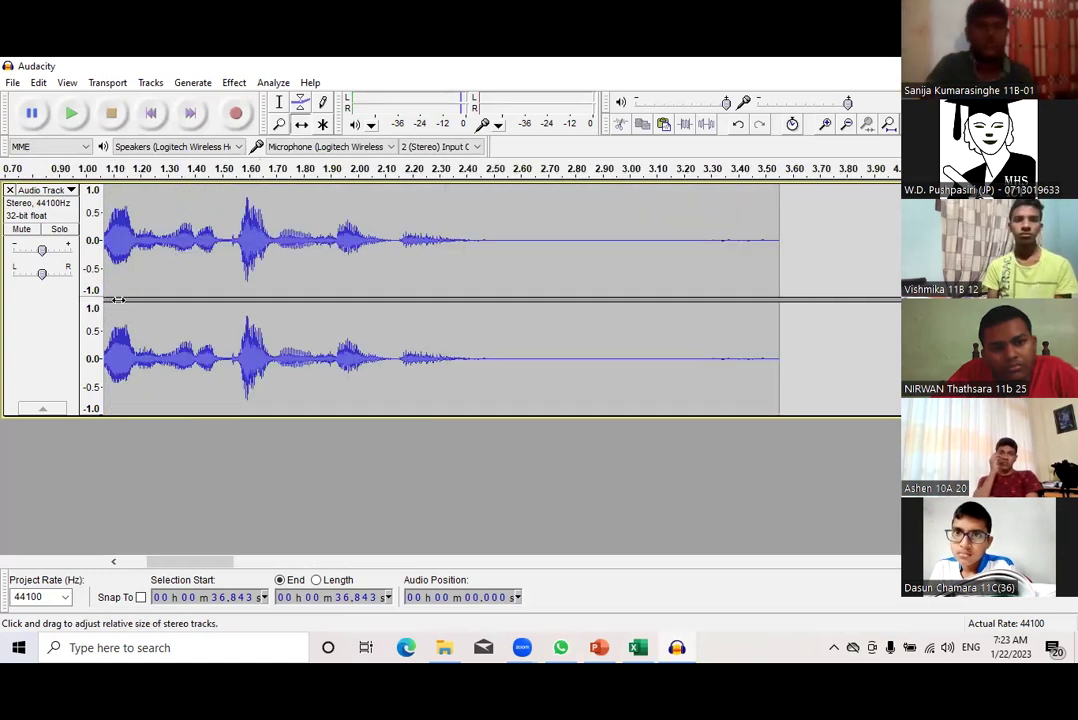
{"action": "left_click_drag", "start_coordinate": [190, 561], "coordinate": [168, 560]}
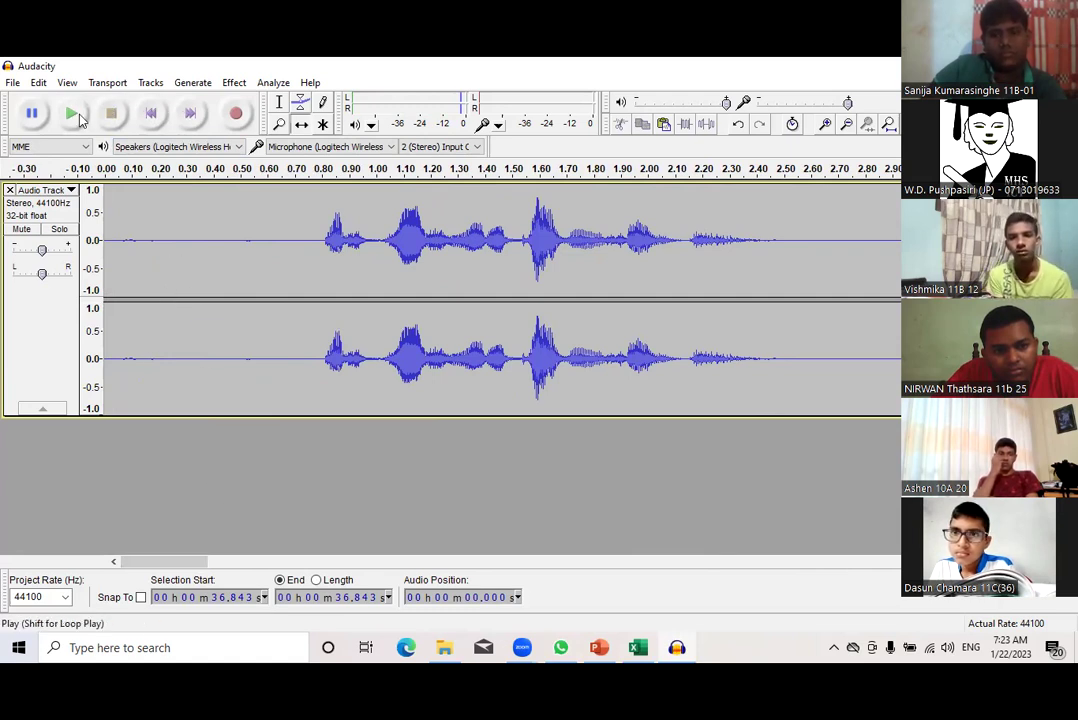
Try recording a new audio track from 0:36.843, stop it, and undo the recording
{"action": "left_click", "coordinate": [236, 113]}
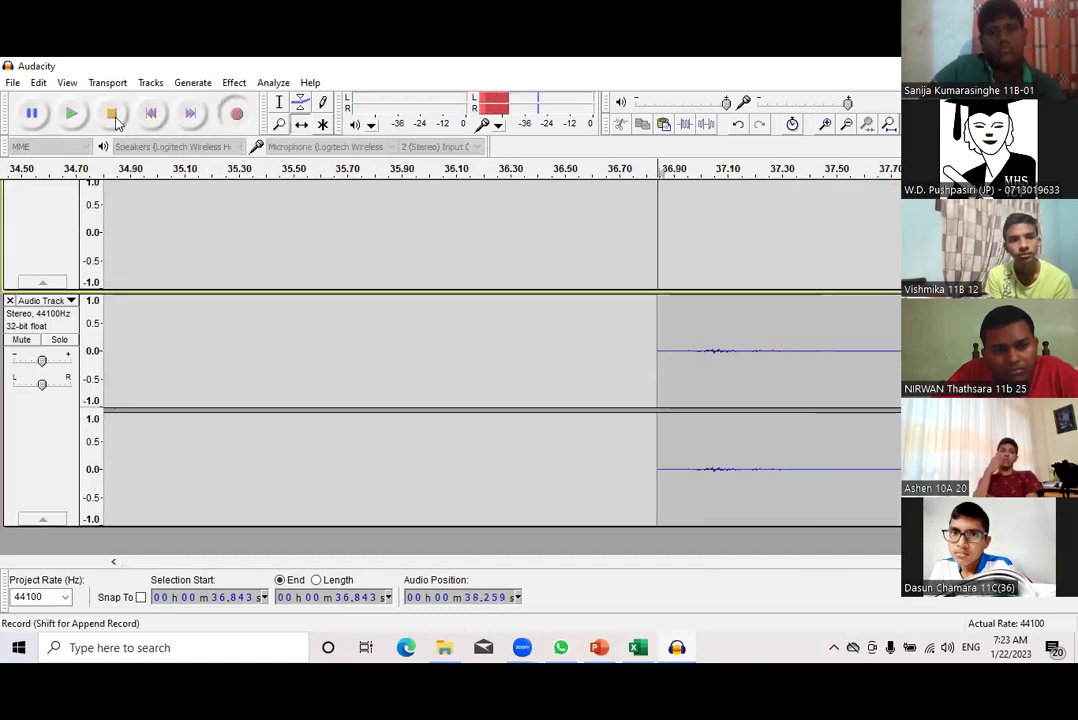
{"action": "key", "text": "ctrl+z"}
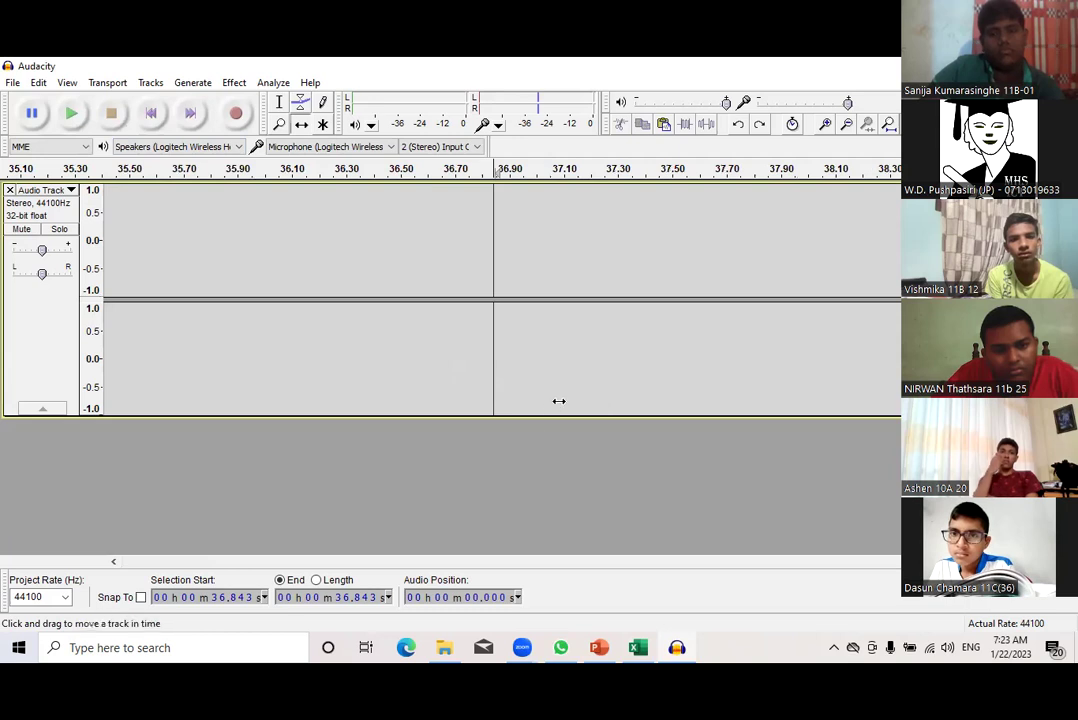
{"action": "scroll", "coordinate": [527, 396], "scroll_direction": "up", "scroll_amount": 5}
{"action": "scroll", "coordinate": [527, 396], "scroll_direction": "up", "scroll_amount": 2}
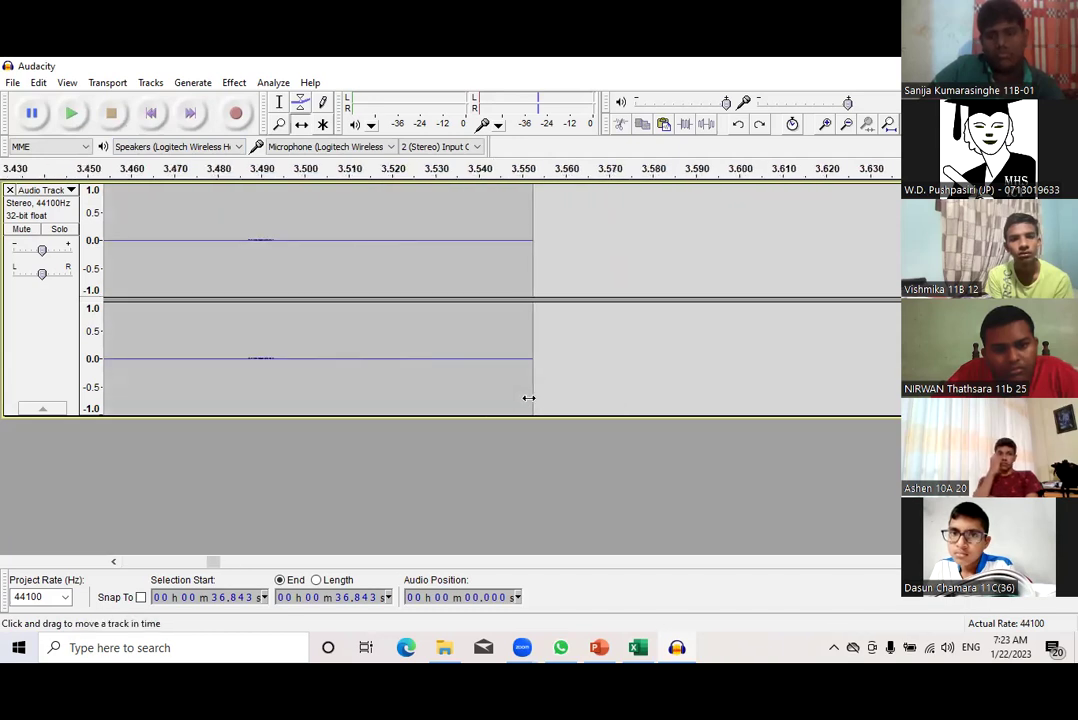
{"action": "scroll", "coordinate": [530, 399], "scroll_direction": "down", "scroll_amount": 7}
{"action": "scroll", "coordinate": [470, 403], "scroll_direction": "up", "scroll_amount": 1}
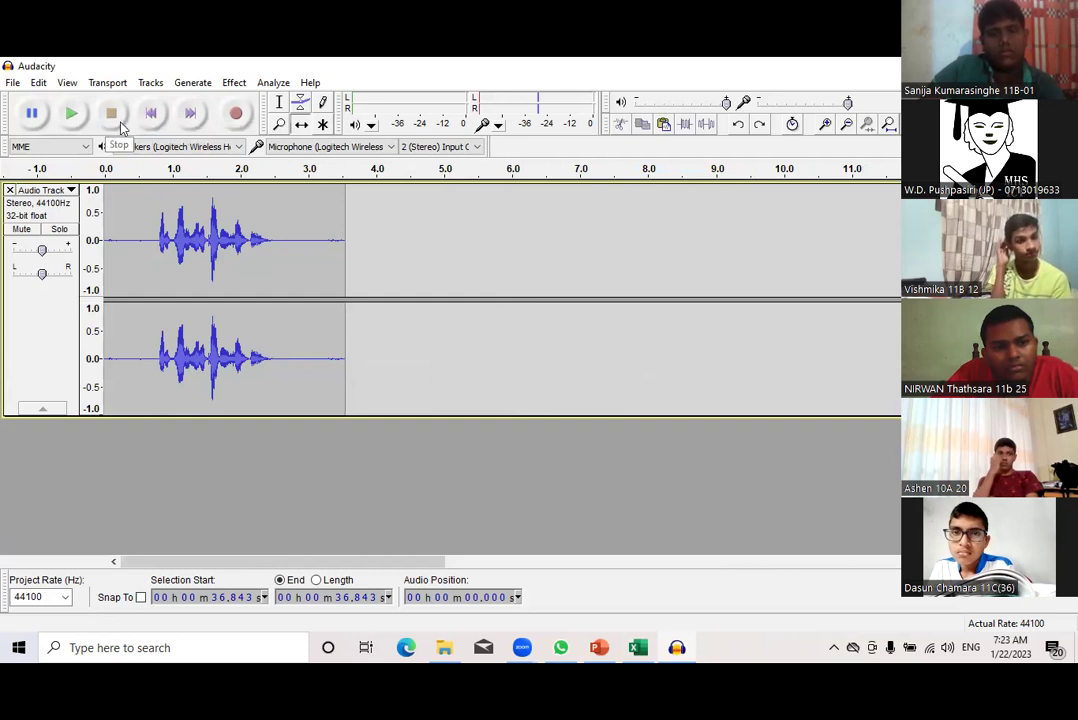
Play the voice recording from 0:00 to hear its background noise
{"action": "left_click", "coordinate": [277, 104]}
{"action": "left_click", "coordinate": [146, 267]}
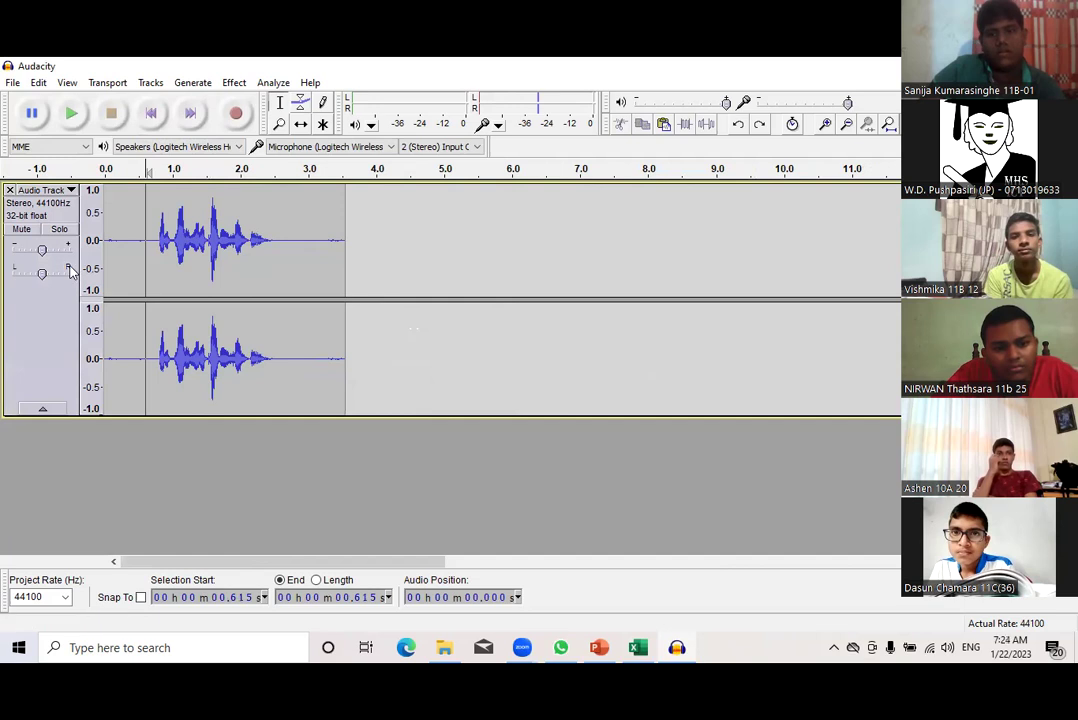
{"action": "left_click", "coordinate": [104, 167]}
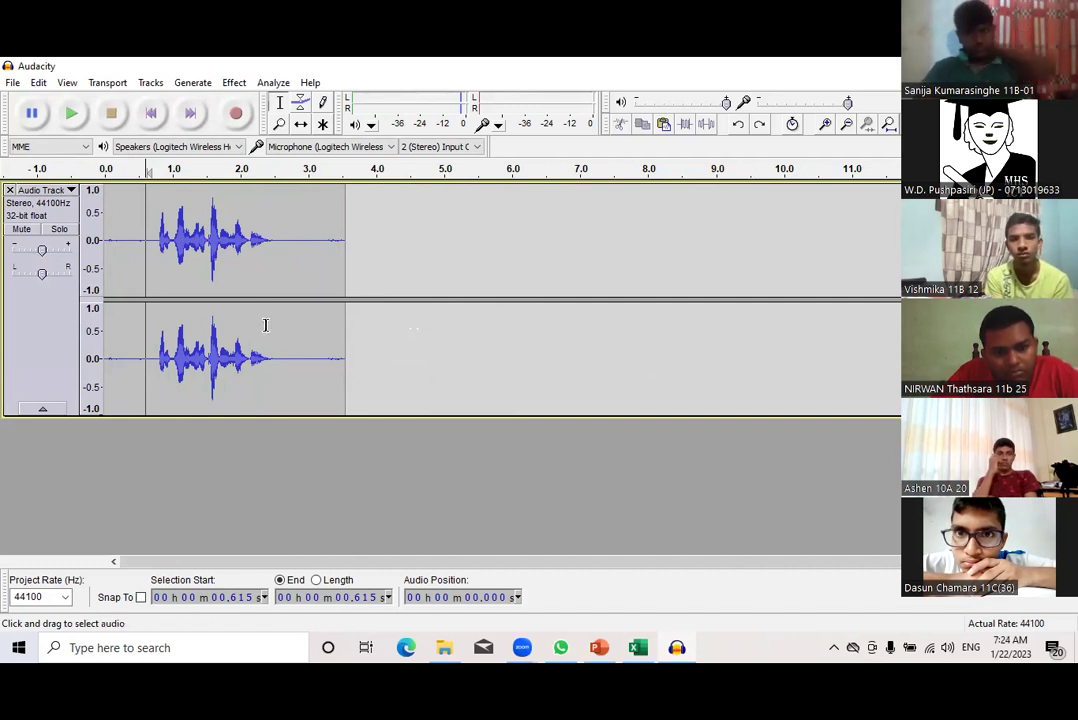
Capture a noise profile with Noise Removal from the quiet tail of the voice clip, 2.461 s to 3.553 s
{"action": "left_click_drag", "start_coordinate": [265, 241], "coordinate": [346, 241]}
{"action": "left_click_drag", "start_coordinate": [110, 240], "coordinate": [155, 236]}
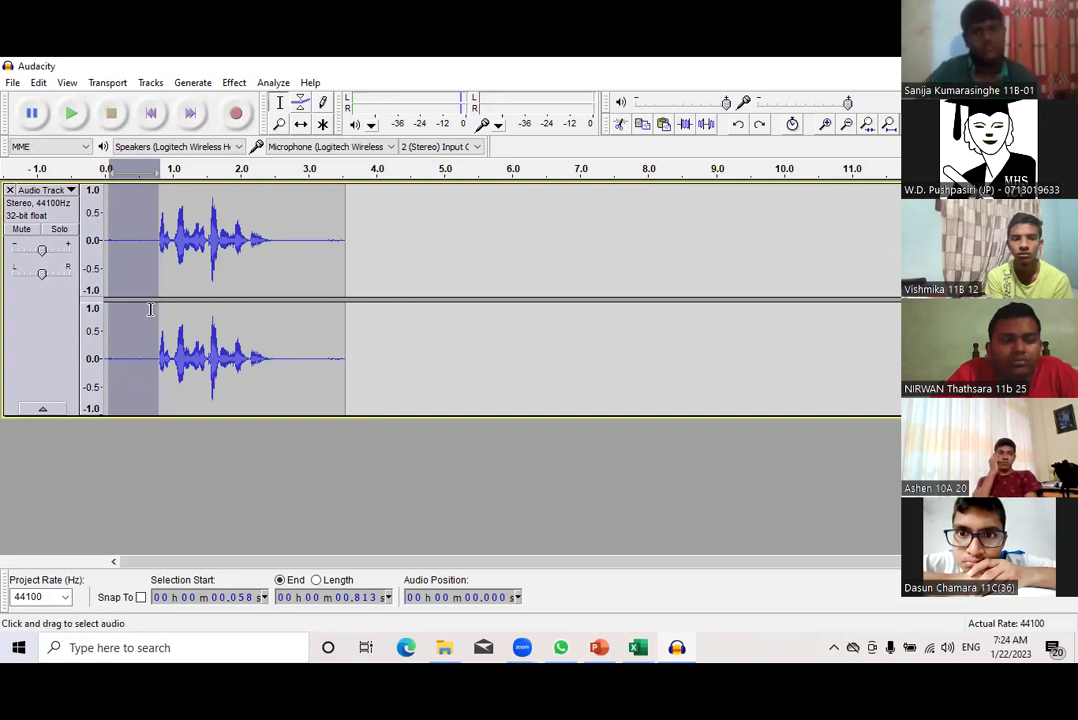
{"action": "left_click_drag", "start_coordinate": [273, 245], "coordinate": [346, 253]}
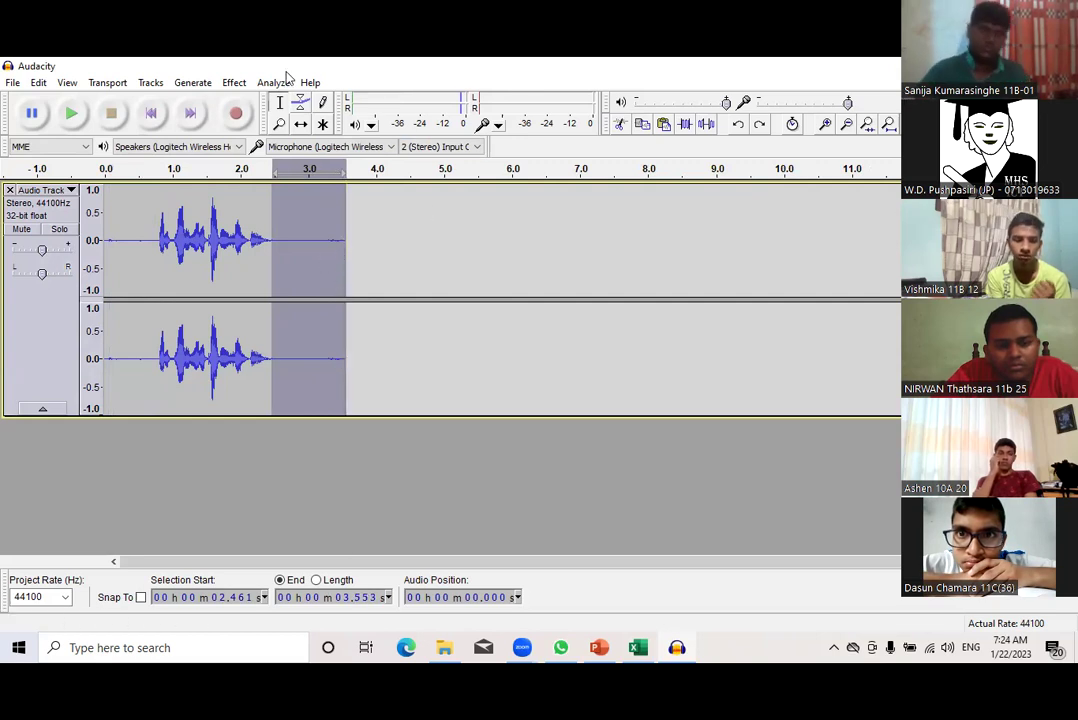
{"action": "left_click", "coordinate": [233, 83]}
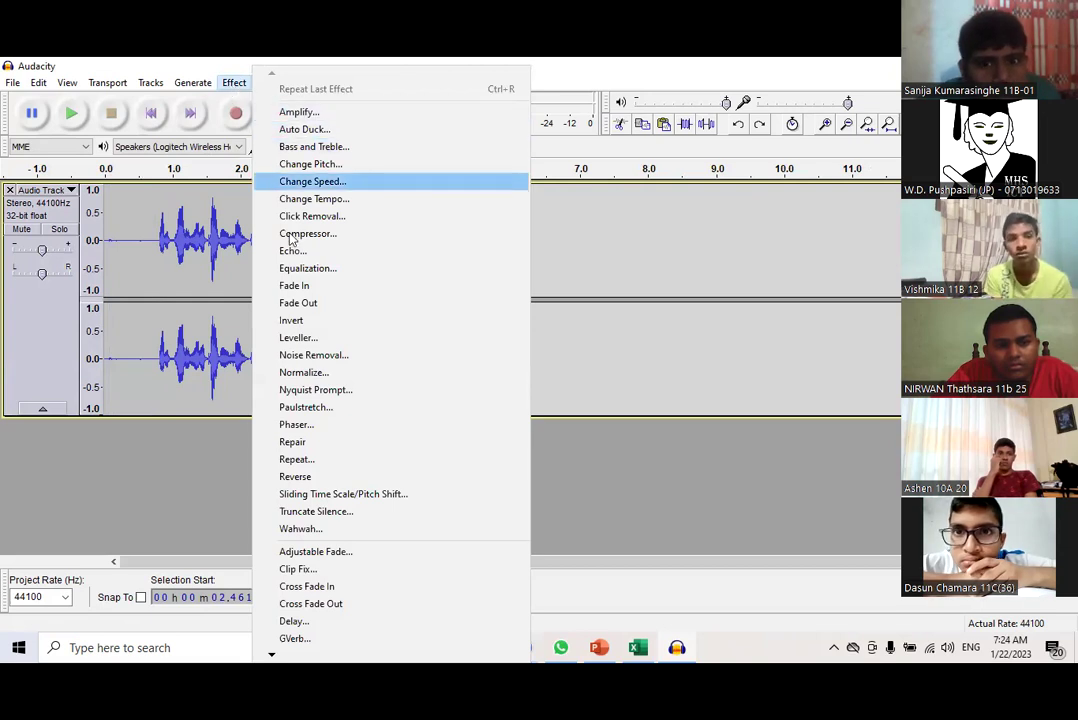
{"action": "left_click", "coordinate": [314, 356]}
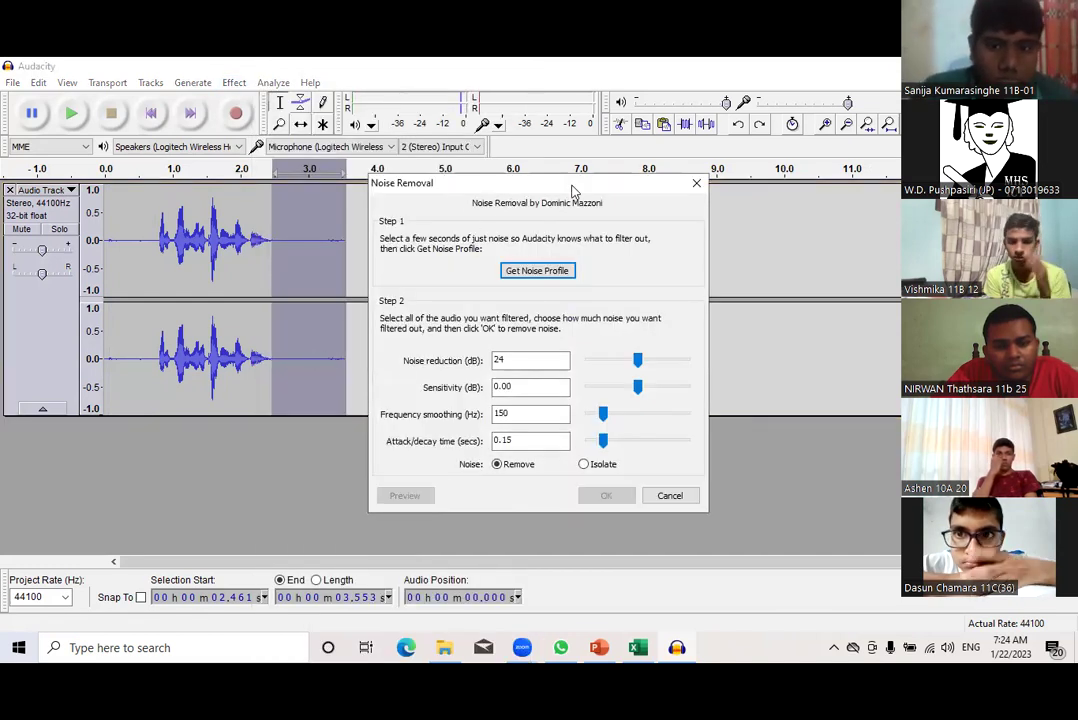
{"action": "left_click_drag", "start_coordinate": [573, 190], "coordinate": [636, 193]}
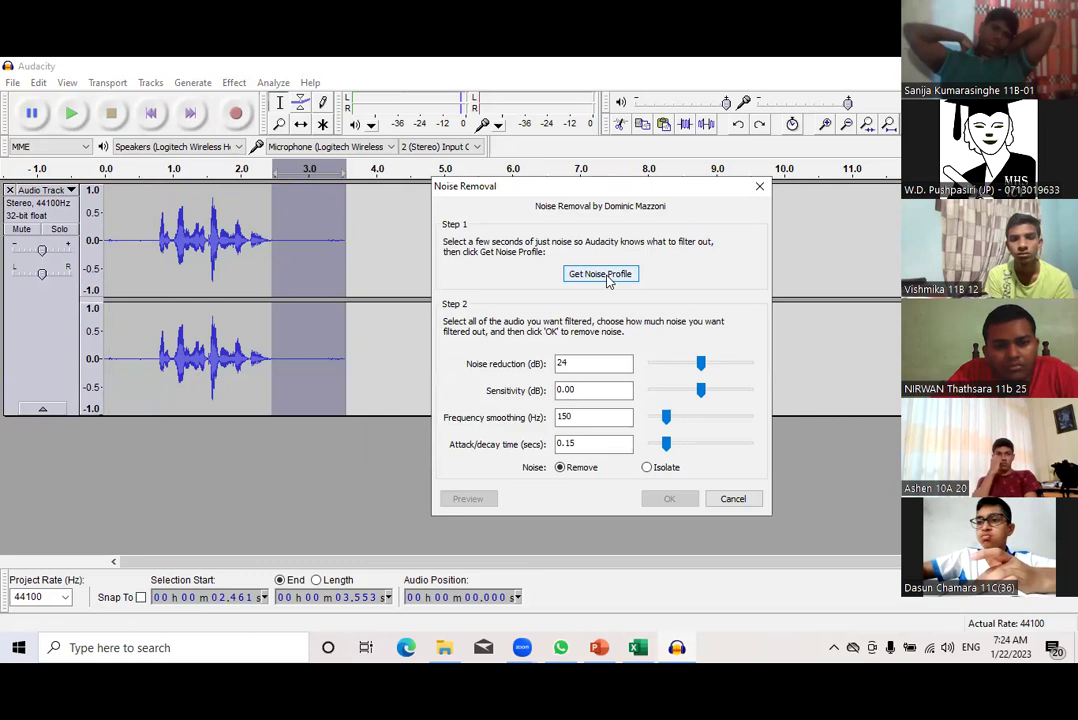
{"action": "left_click", "coordinate": [603, 274]}
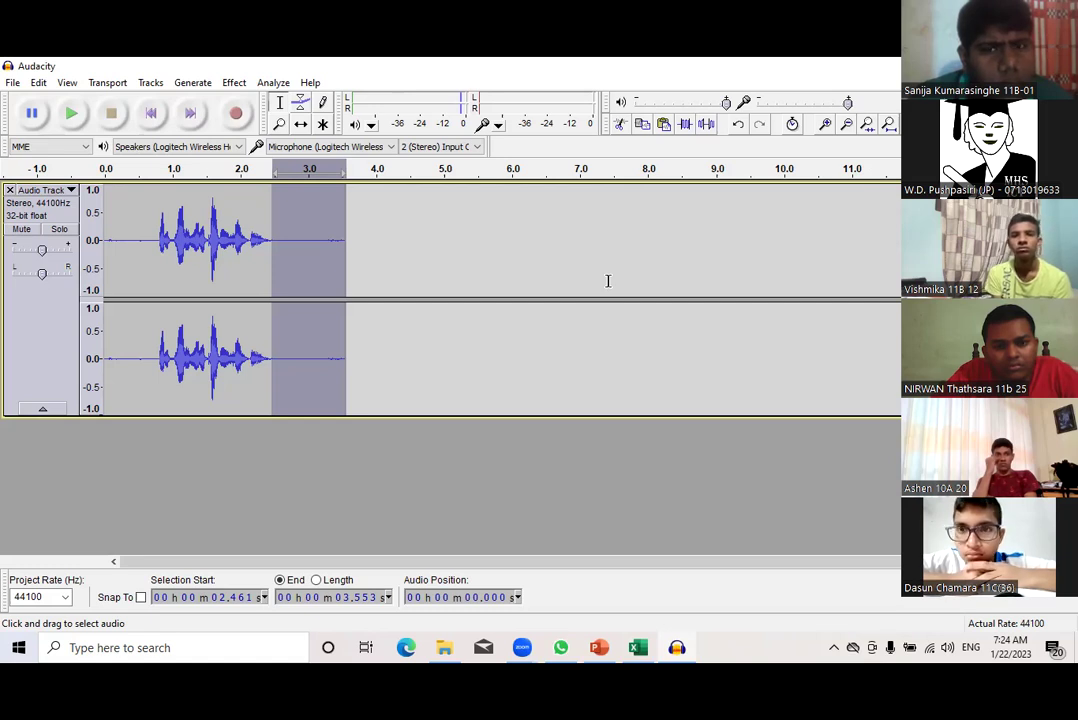
Apply Noise Removal to the clip's quiet tail with 24 dB reduction, 0.00 dB sensitivity, 150 Hz smoothing and 0.15 s attack/decay
{"action": "left_click", "coordinate": [234, 82]}
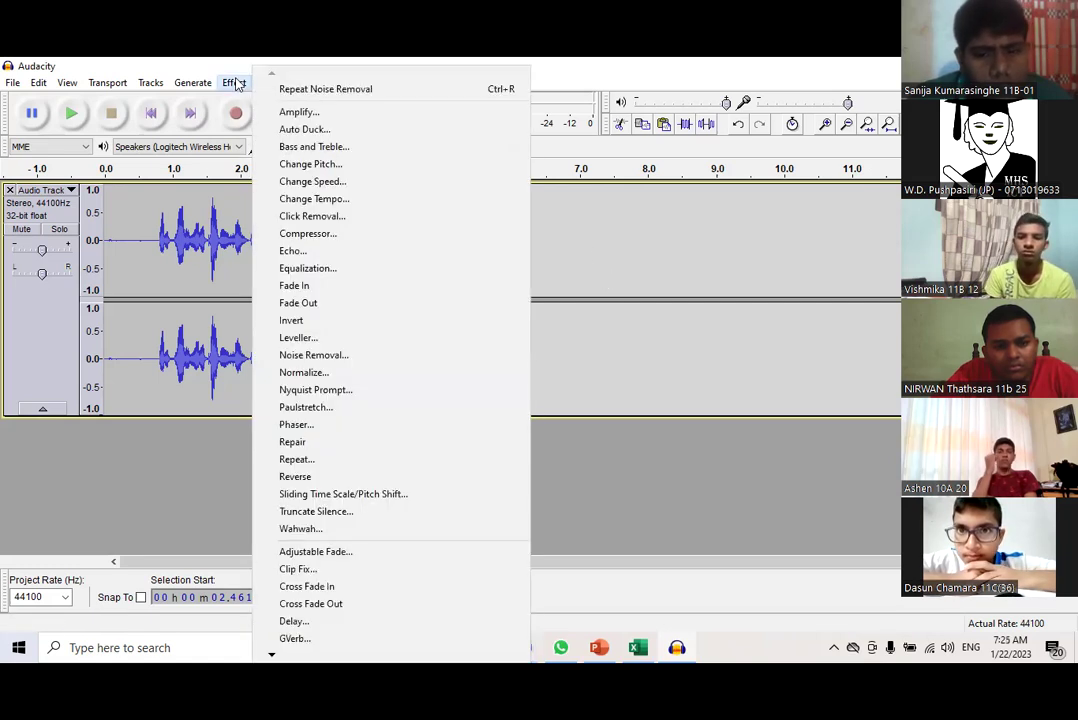
{"action": "left_click", "coordinate": [325, 355]}
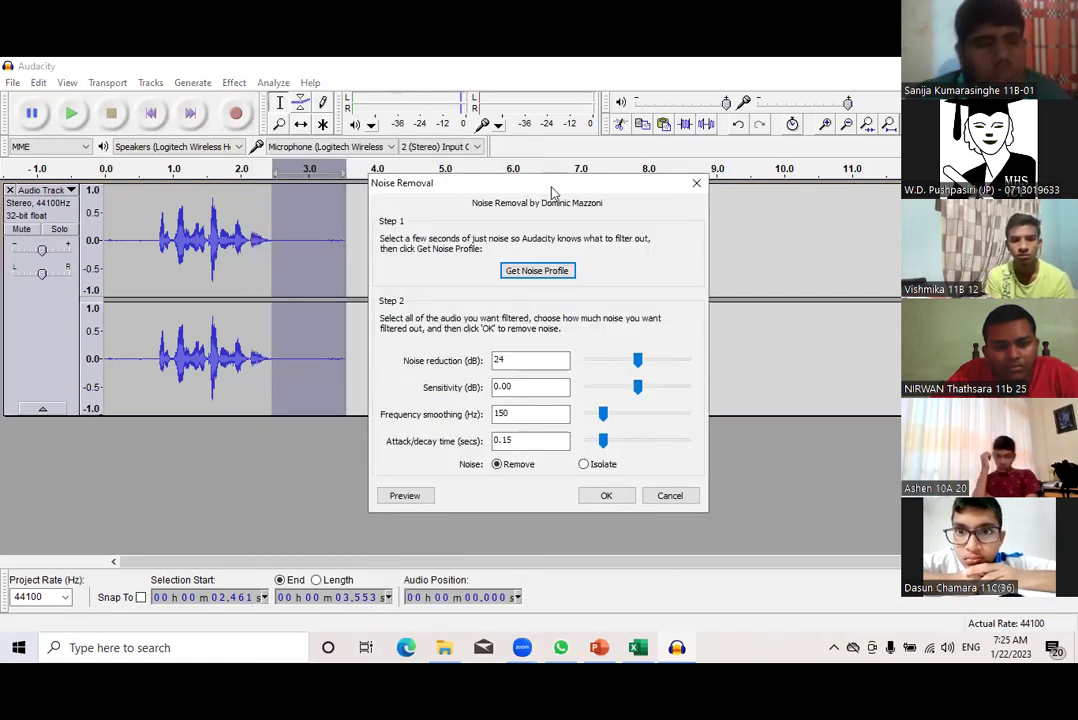
{"action": "left_click_drag", "start_coordinate": [552, 192], "coordinate": [652, 152]}
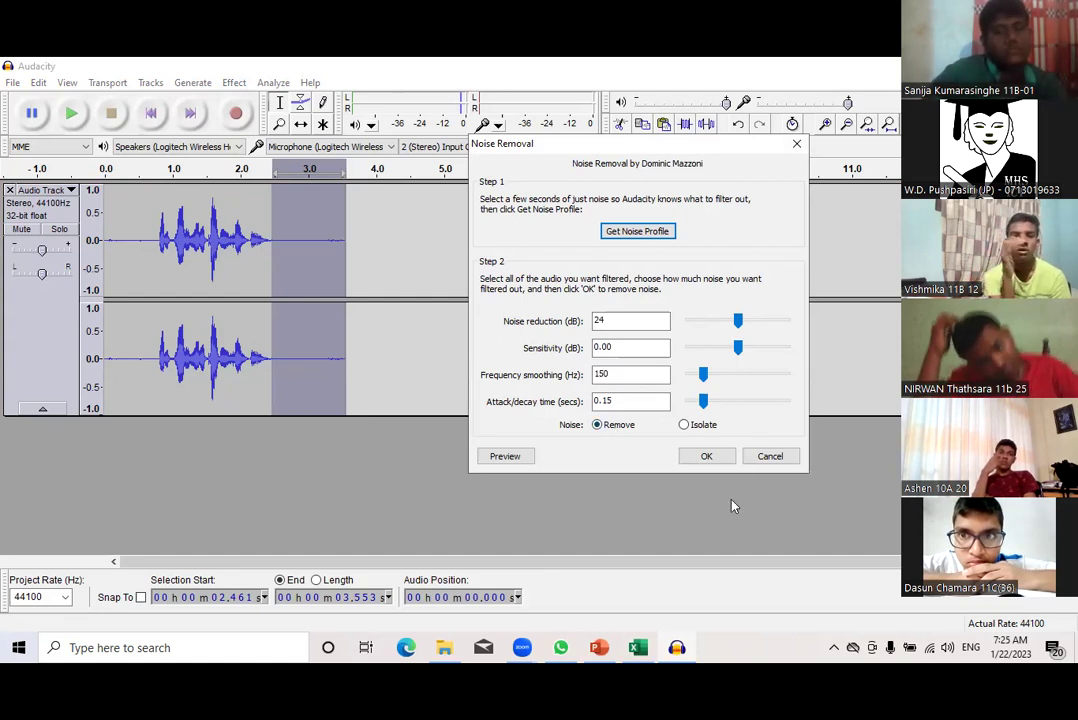
{"action": "left_click", "coordinate": [716, 457]}
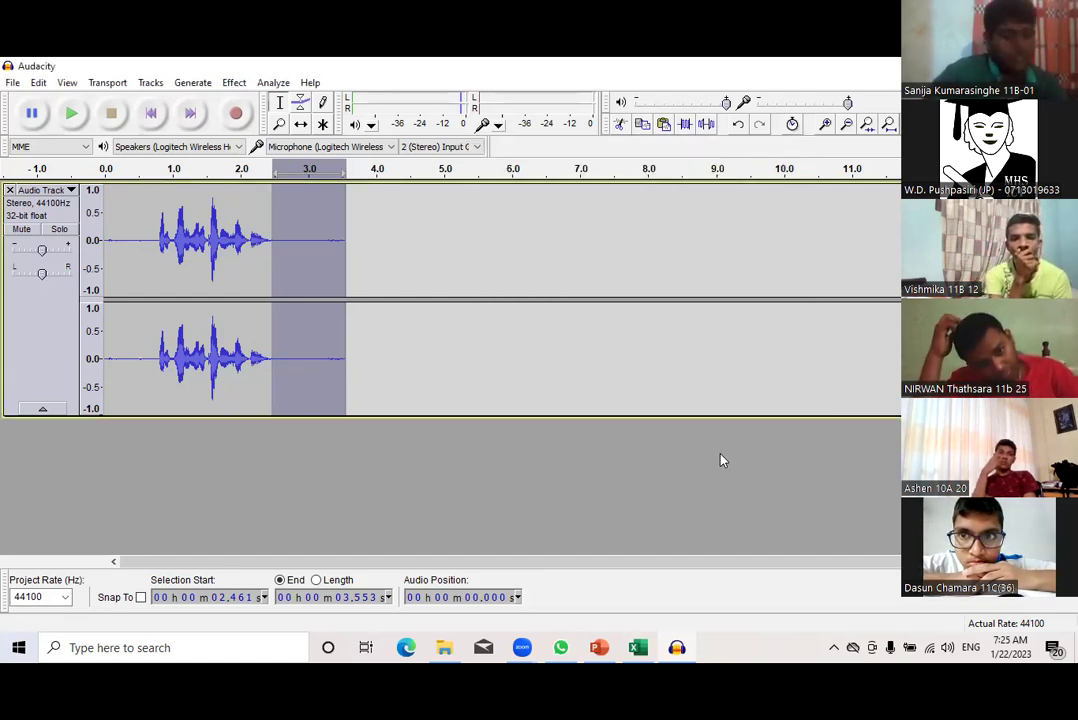
Play the voice clip's section from 0:00 to 2.461 s, clear the selection, and play the clip again from the start
{"action": "left_click_drag", "start_coordinate": [107, 290], "coordinate": [272, 290]}
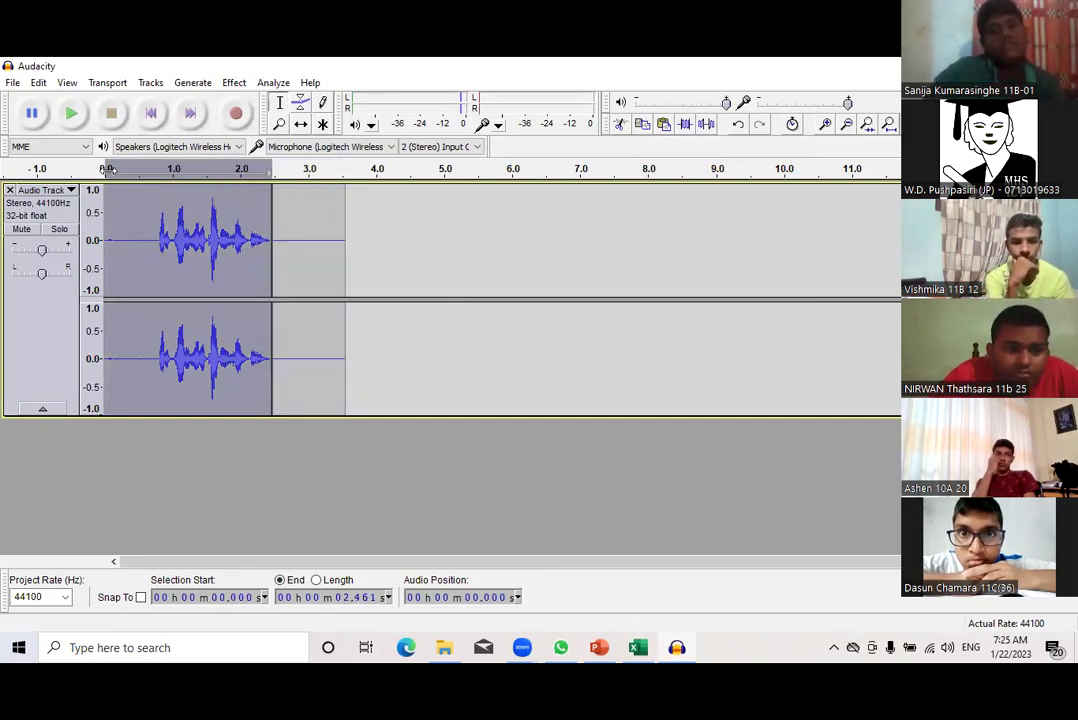
{"action": "left_click", "coordinate": [73, 114]}
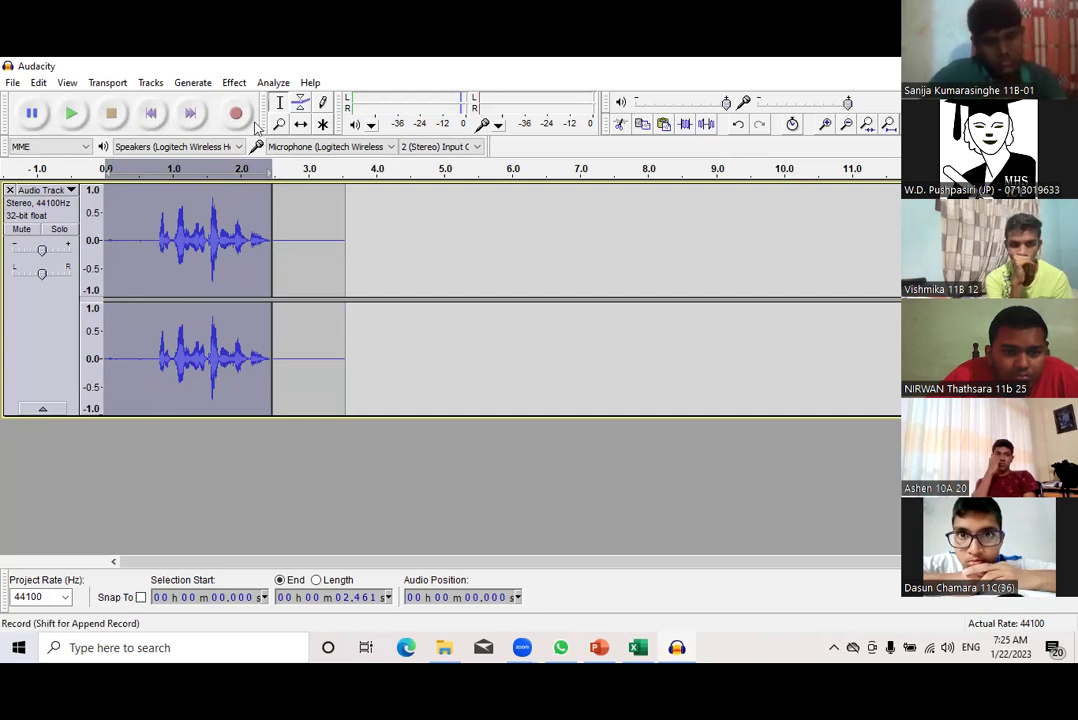
{"action": "left_click", "coordinate": [300, 123]}
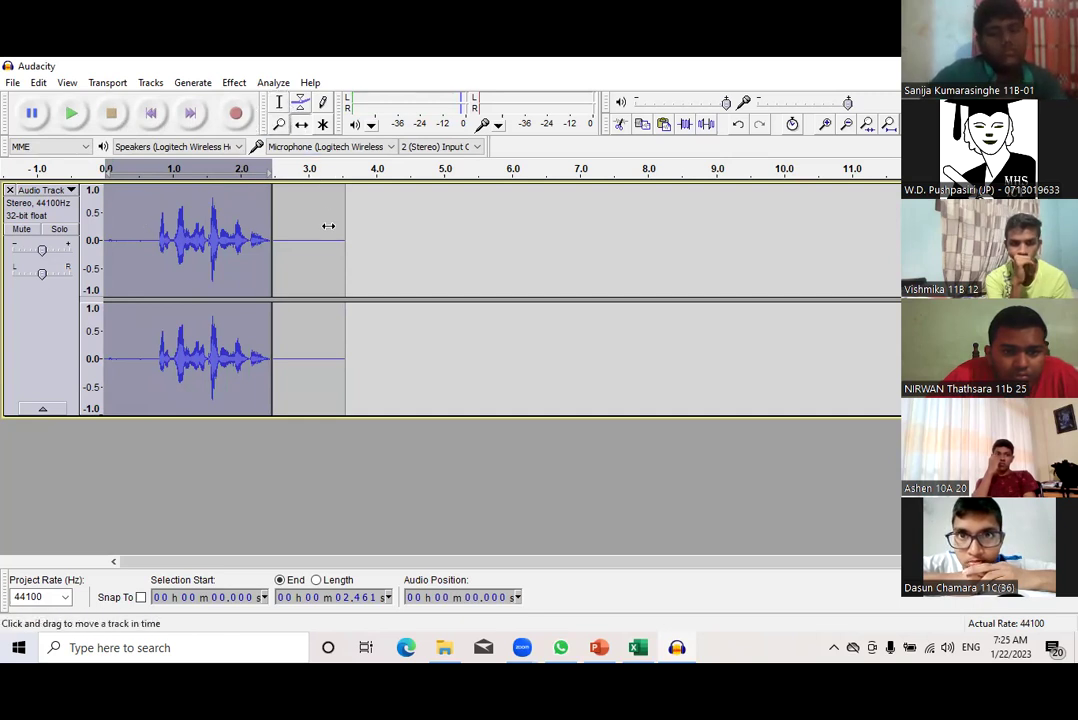
{"action": "left_click", "coordinate": [279, 102]}
{"action": "left_click", "coordinate": [126, 245]}
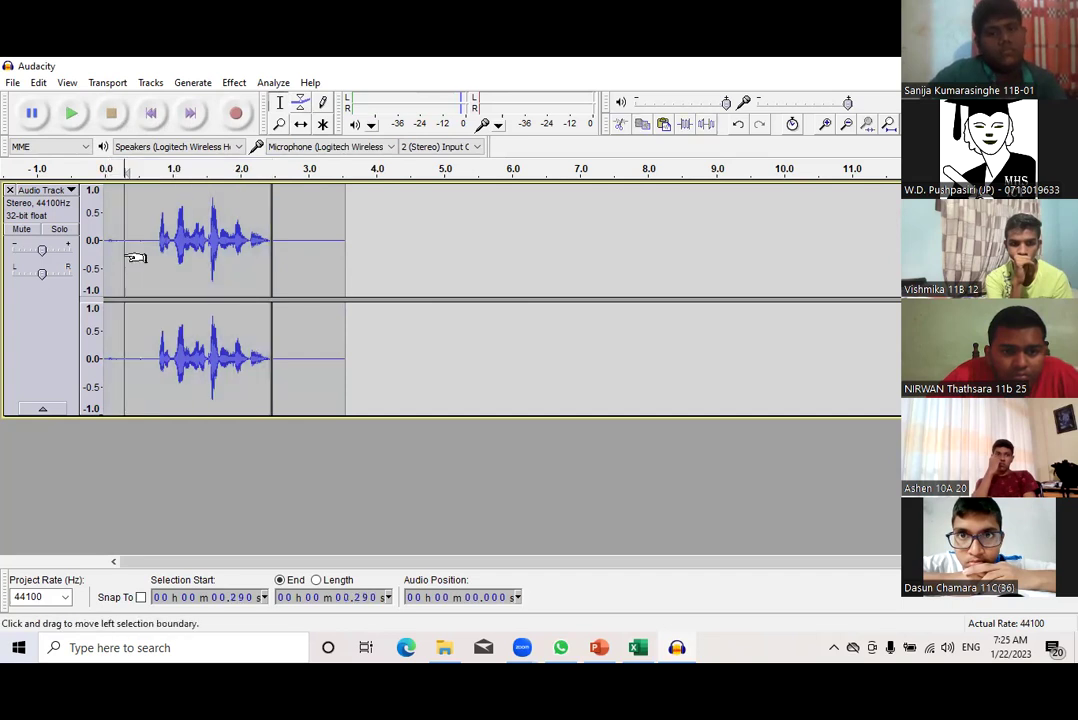
{"action": "left_click", "coordinate": [105, 170]}
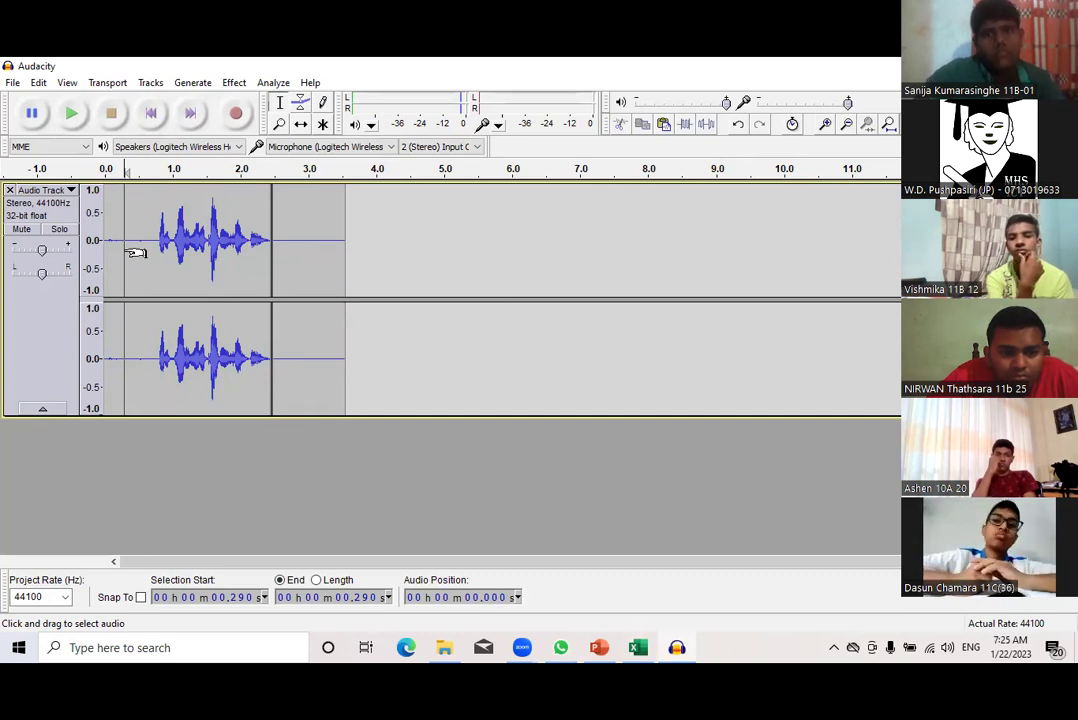
Examine the residual noise in the clip's first 0.697 s at a larger amplitude scale and replay from 0:00
{"action": "left_click_drag", "start_coordinate": [151, 238], "coordinate": [94, 240]}
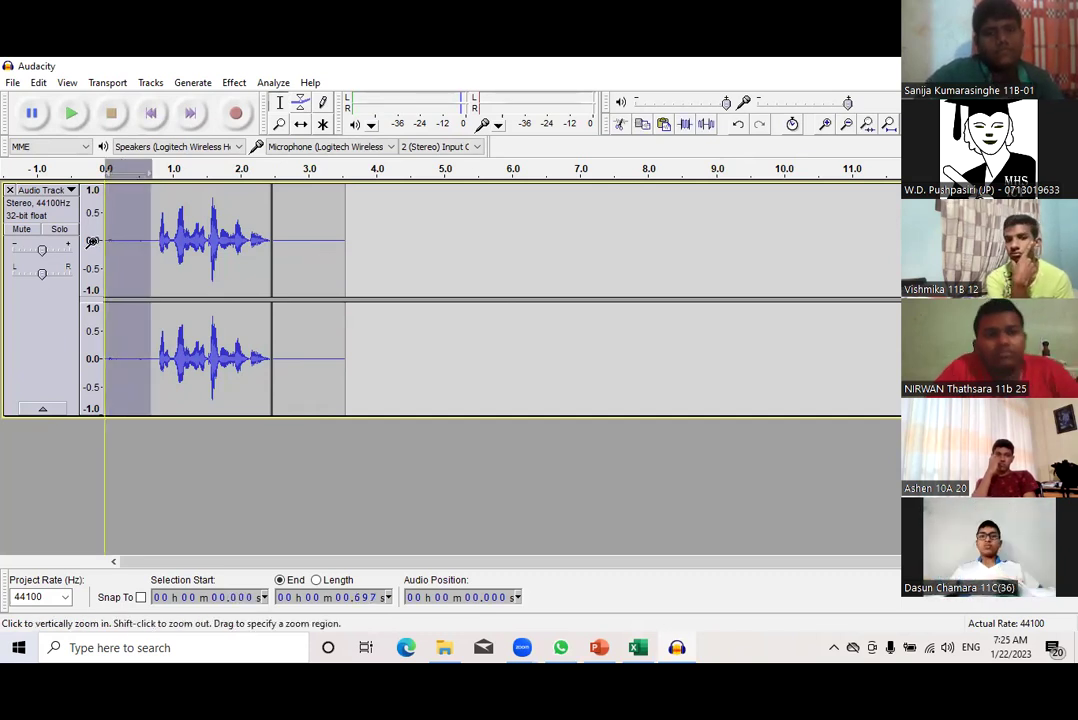
{"action": "left_click", "coordinate": [94, 240]}
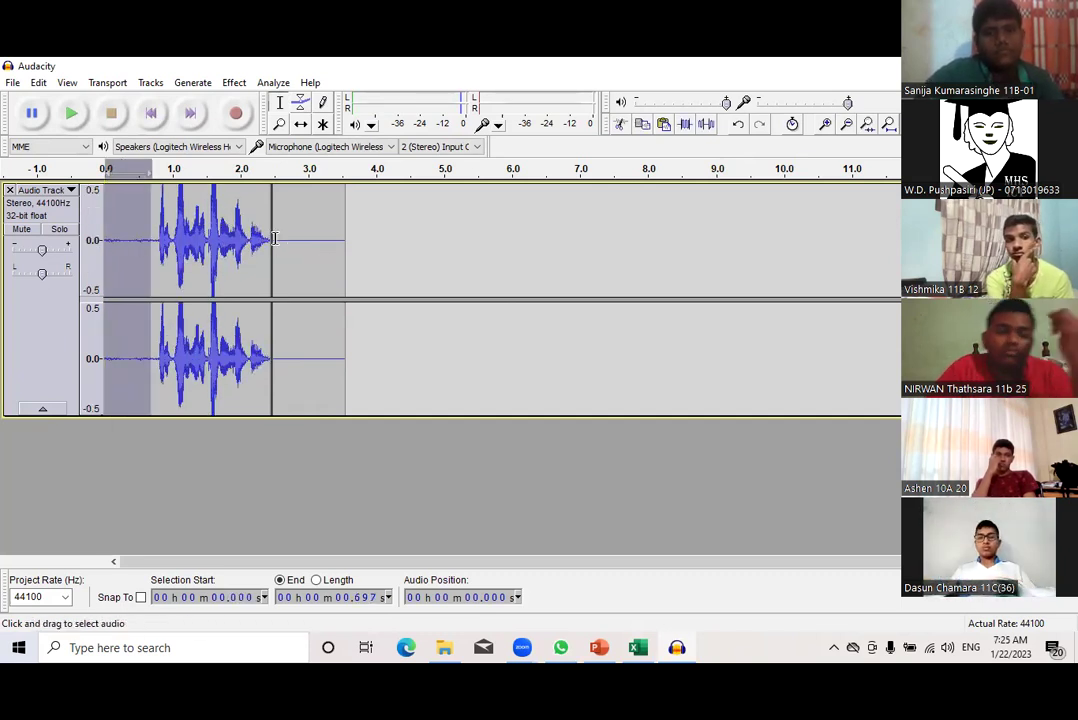
{"action": "left_click", "coordinate": [143, 195]}
{"action": "left_click", "coordinate": [108, 167]}
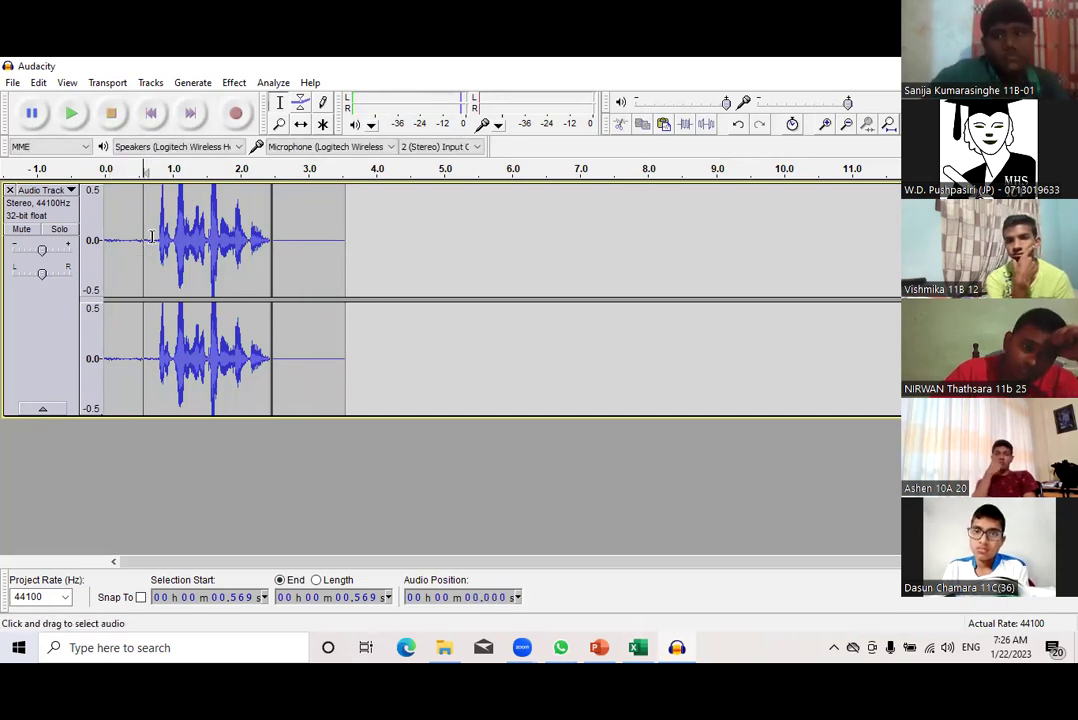
Capture a Noise Removal profile from the quiet opening of the voice clip, 0:00 to 0.789 s
{"action": "left_click_drag", "start_coordinate": [158, 242], "coordinate": [90, 245]}
{"action": "left_click", "coordinate": [90, 245]}
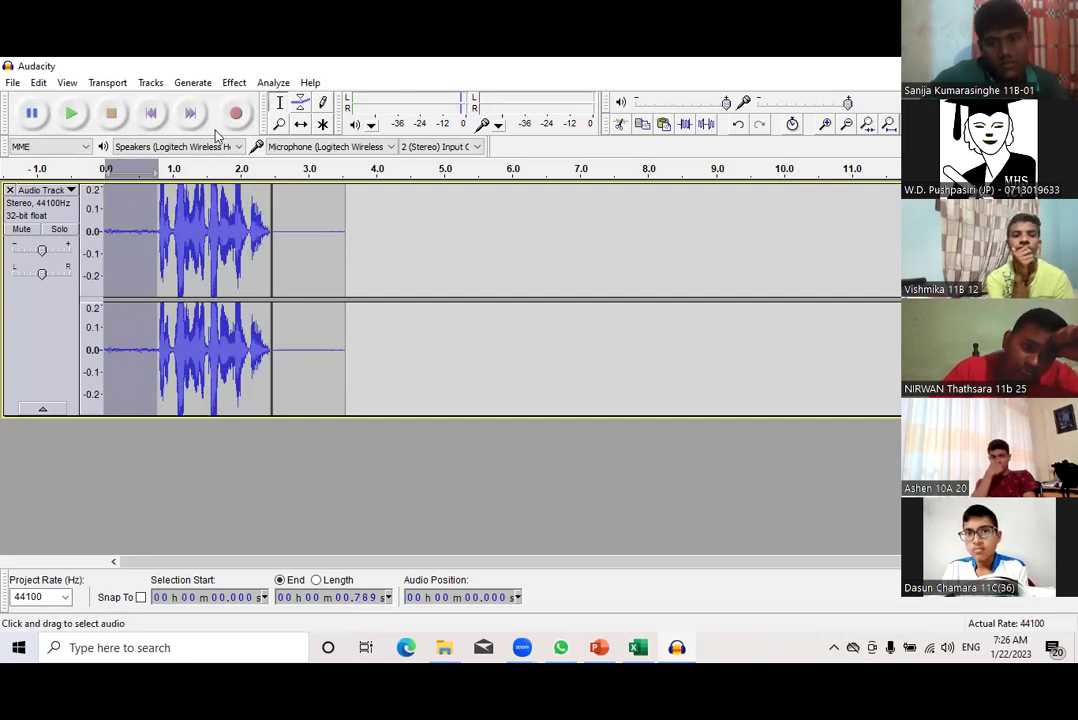
{"action": "left_click", "coordinate": [230, 86]}
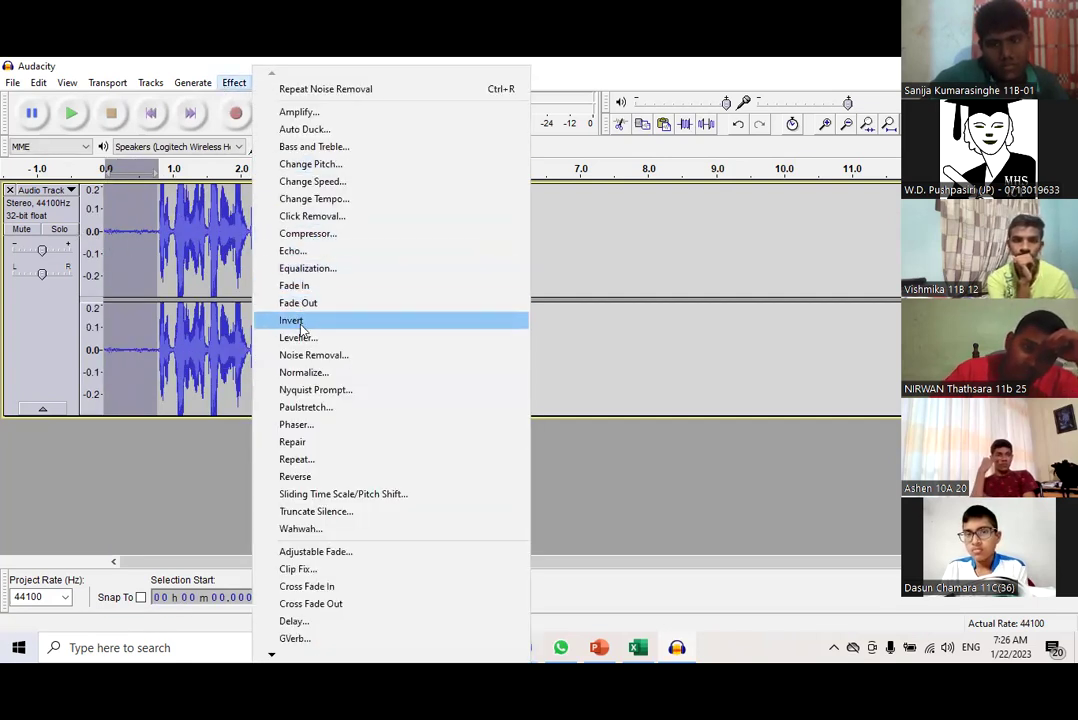
{"action": "left_click", "coordinate": [320, 357]}
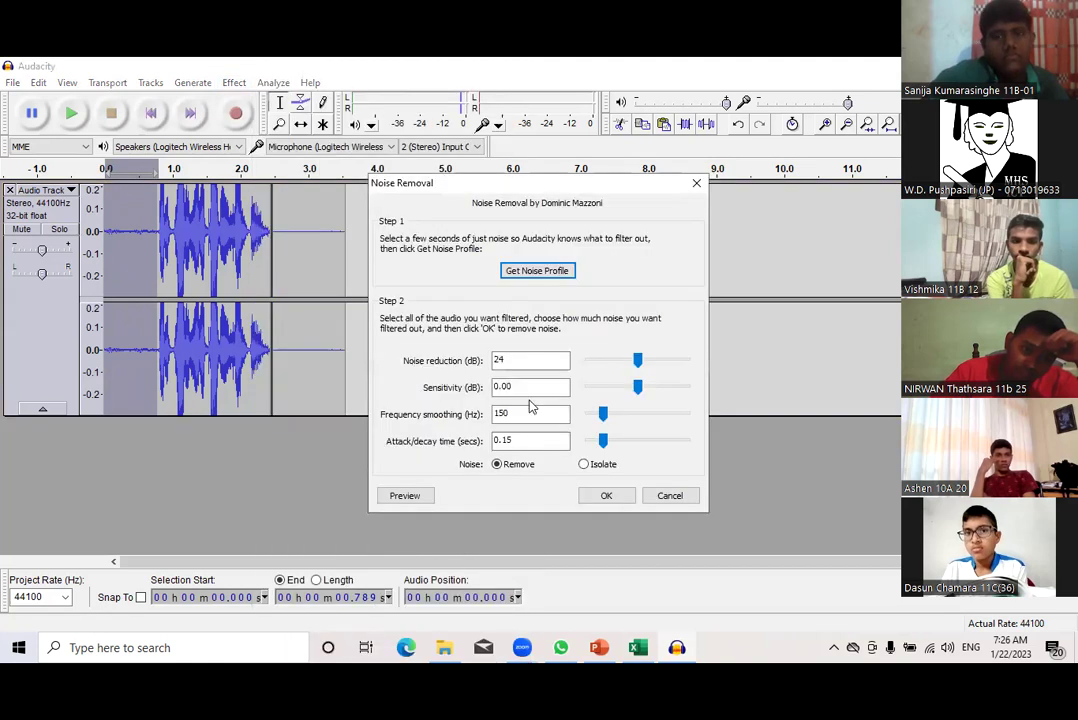
{"action": "left_click", "coordinate": [536, 271]}
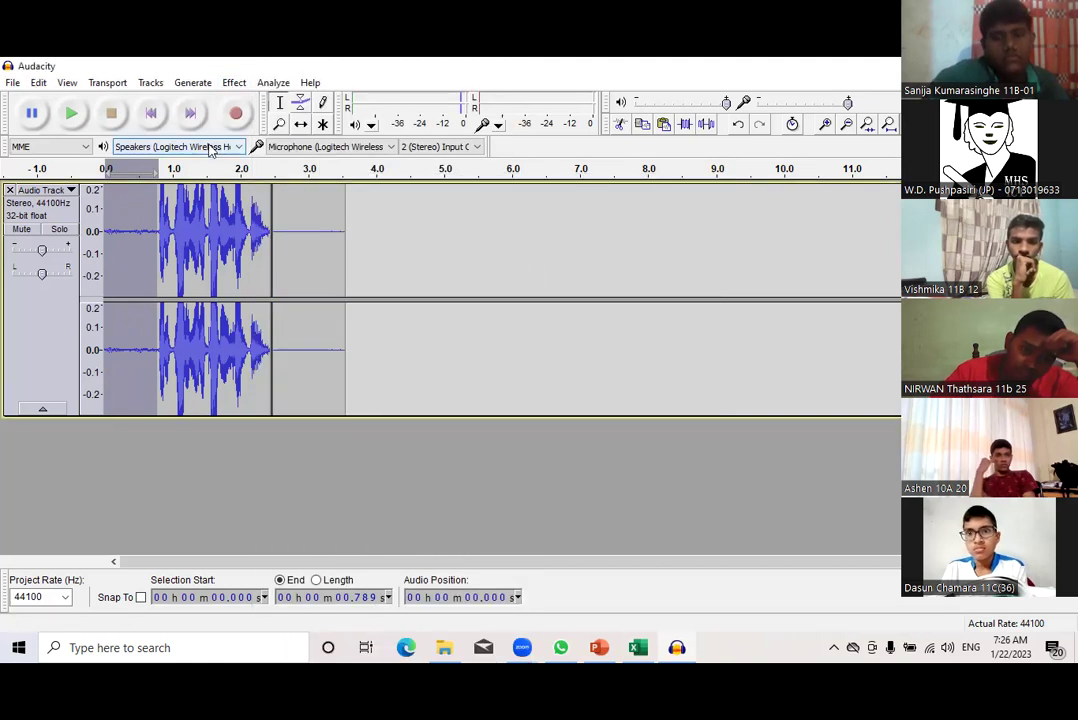
Remove the noise from the clip's opening 0.789 s using 24 dB reduction and 150 Hz frequency smoothing
{"action": "left_click", "coordinate": [233, 84]}
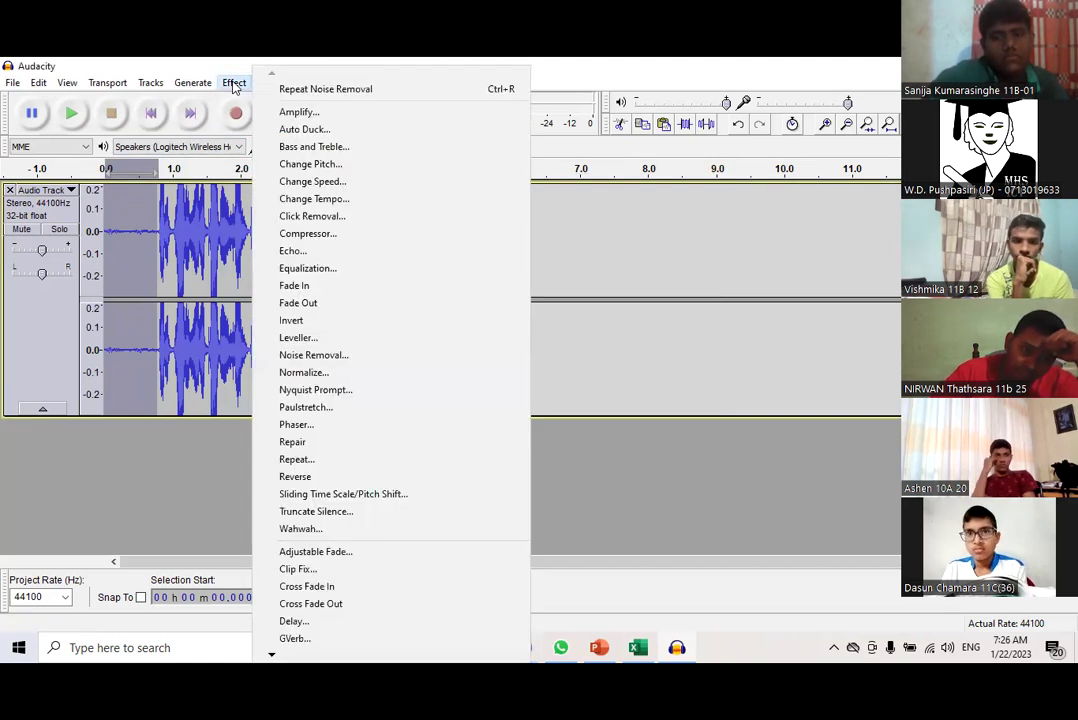
{"action": "left_click", "coordinate": [315, 355]}
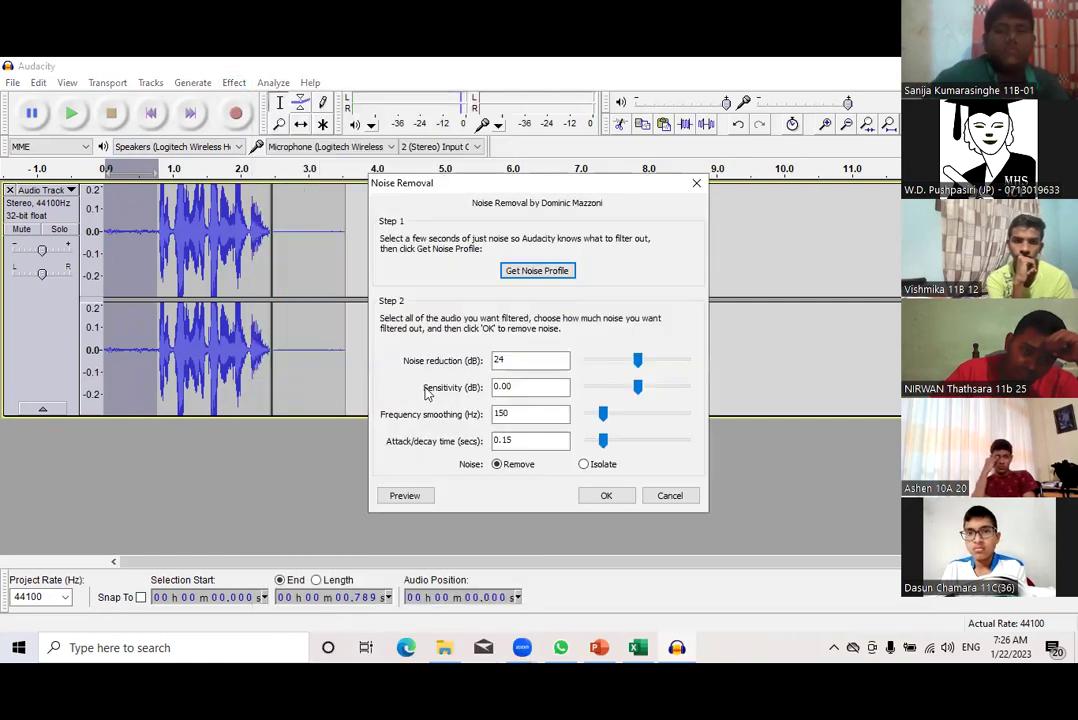
{"action": "left_click", "coordinate": [612, 496]}
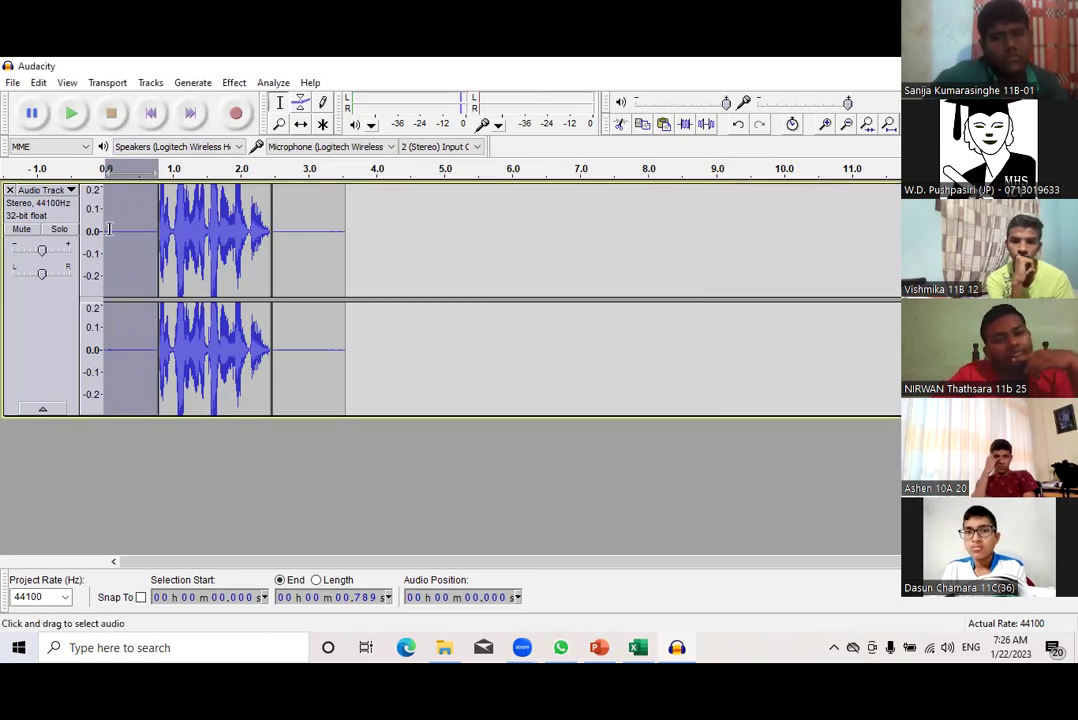
Play the cleaned voice clip from 0:00 and look over the available effects without applying one
{"action": "left_click", "coordinate": [221, 207]}
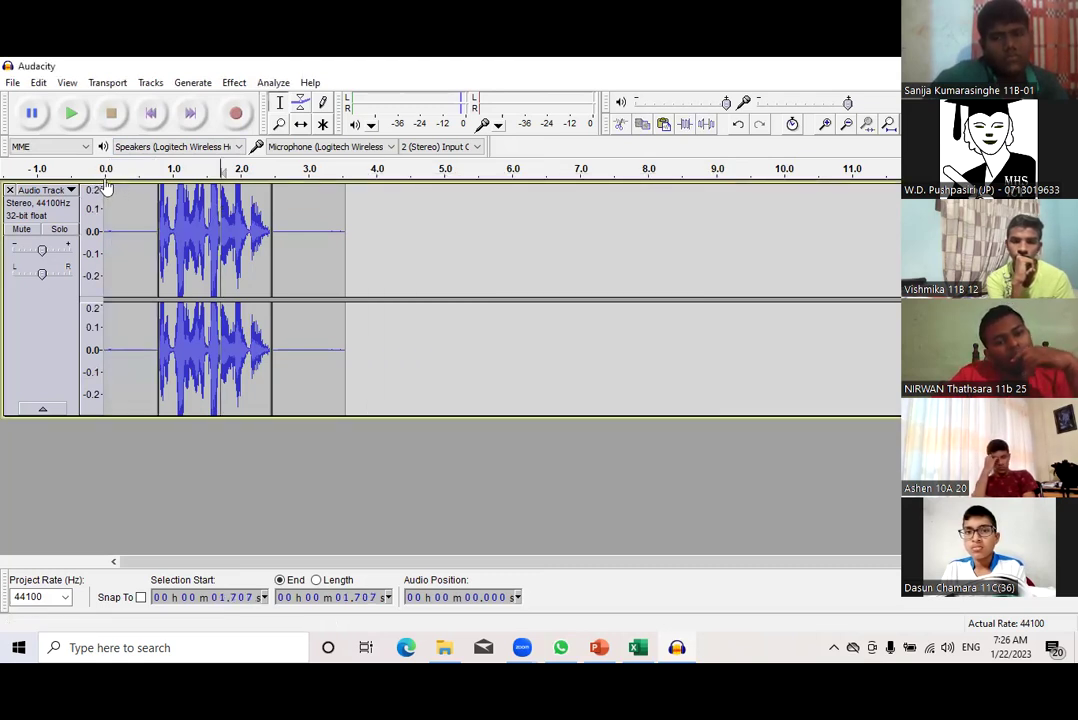
{"action": "left_click", "coordinate": [103, 167]}
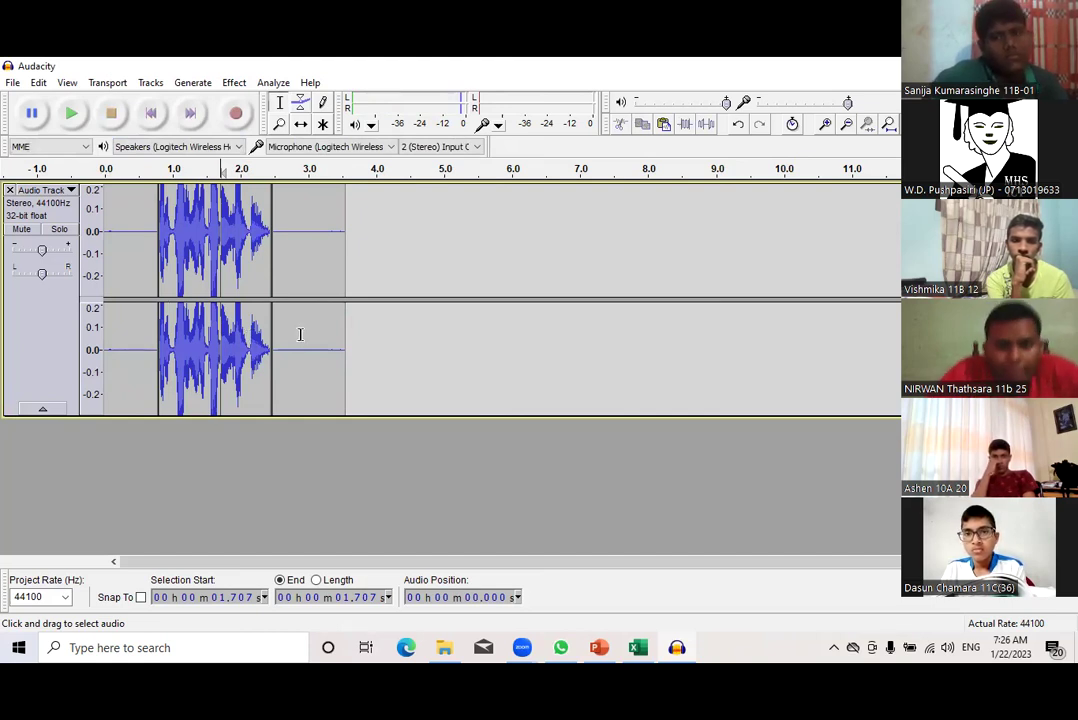
{"action": "left_click", "coordinate": [238, 82]}
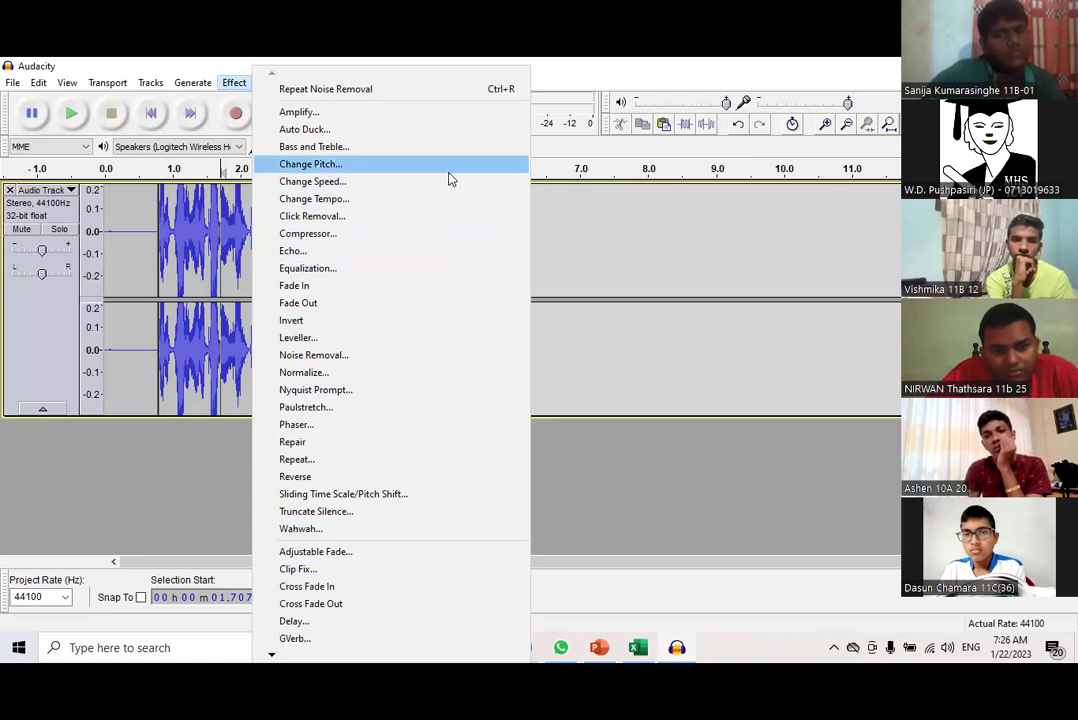
{"action": "left_click", "coordinate": [703, 274]}
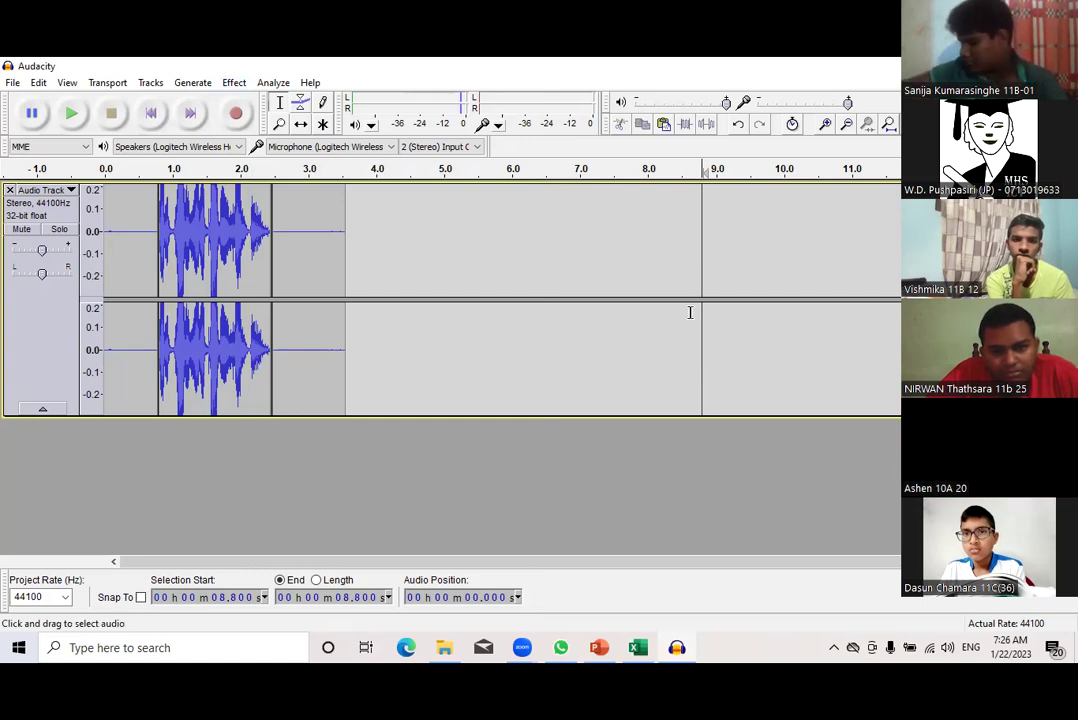